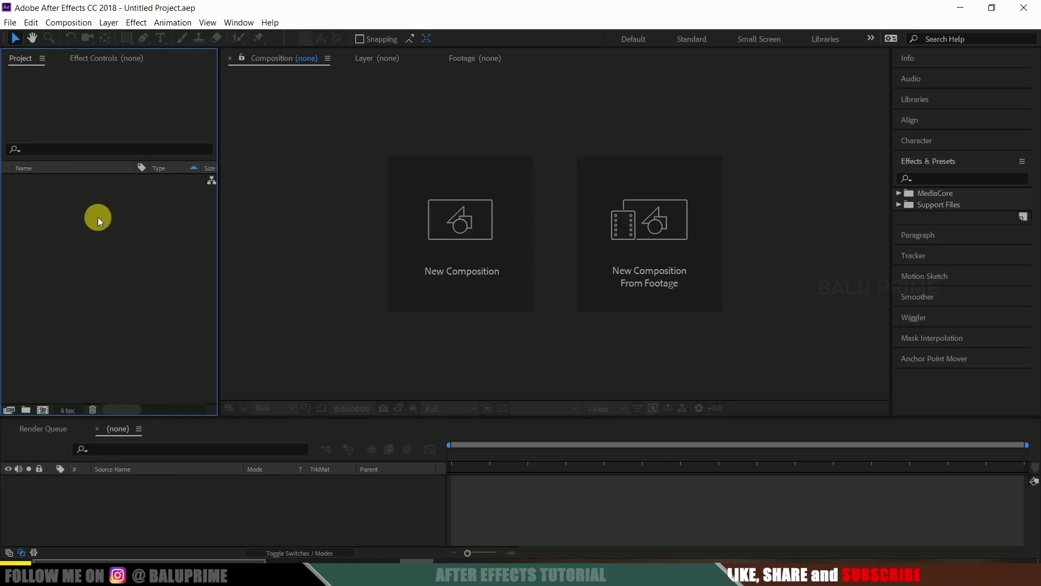
Import footage.mp4 from the energy ball folder into the project and create a composition from it.
right_click(64, 221)
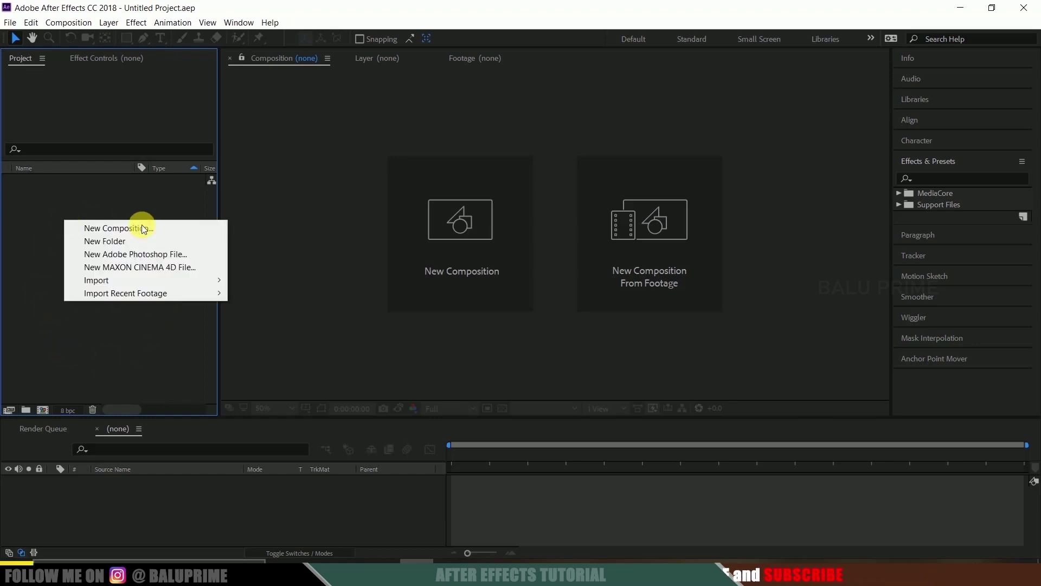
click(138, 338)
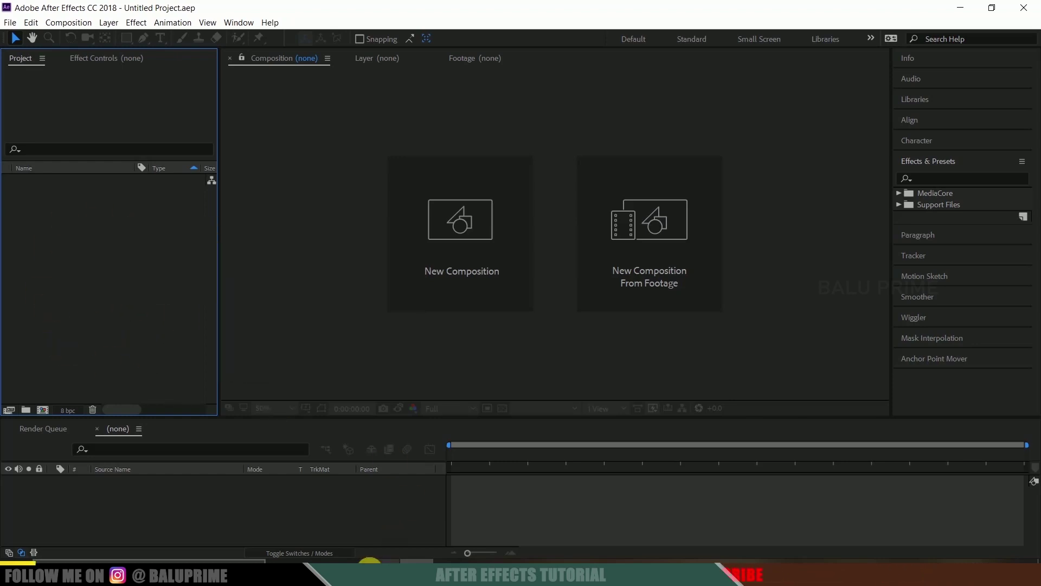
click(371, 567)
drag(675, 157, 116, 305)
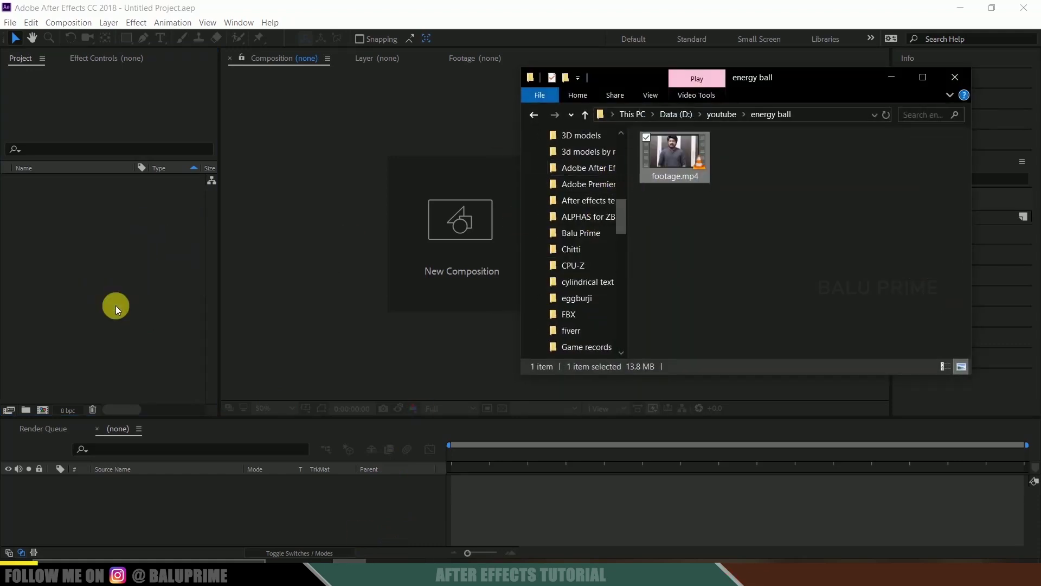
drag(51, 184, 51, 371)
drag(44, 408, 43, 408)
Set the work area from 0:00:05:28 to 0:00:12:03, trim the composition to it, and preview the trimmed clip.
drag(515, 461, 586, 463)
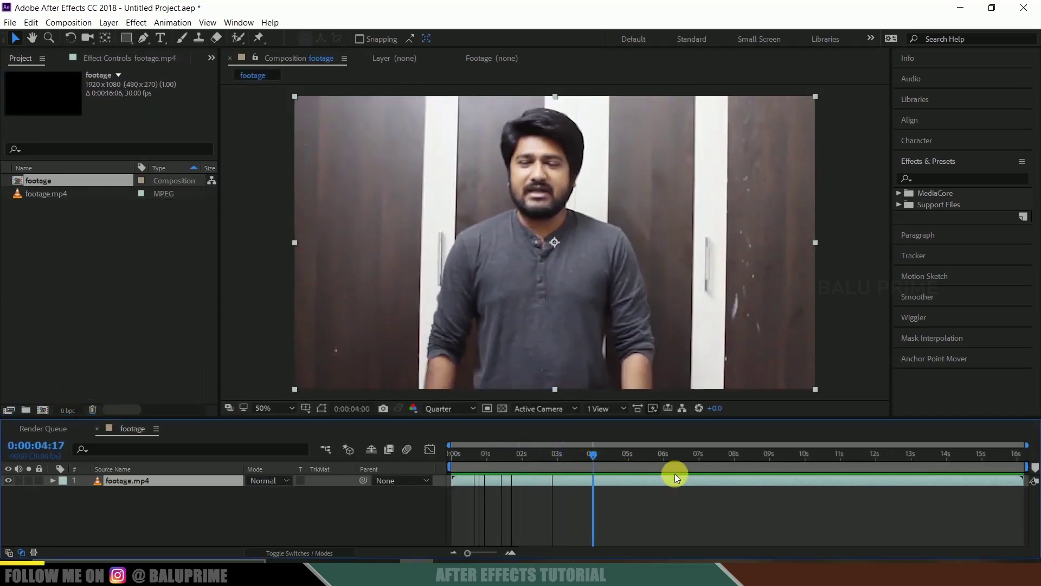
drag(630, 480, 661, 493)
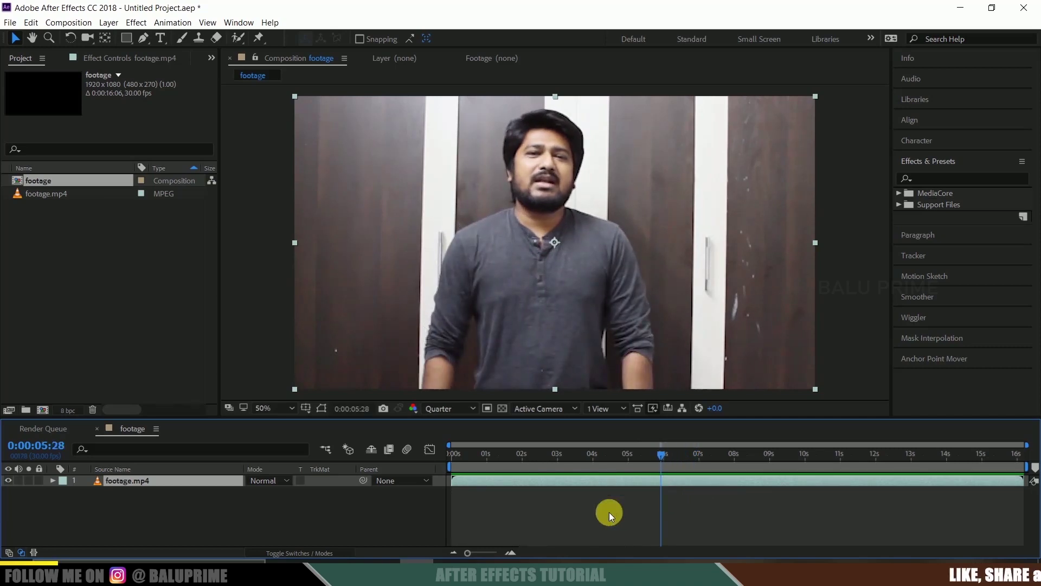
key(b)
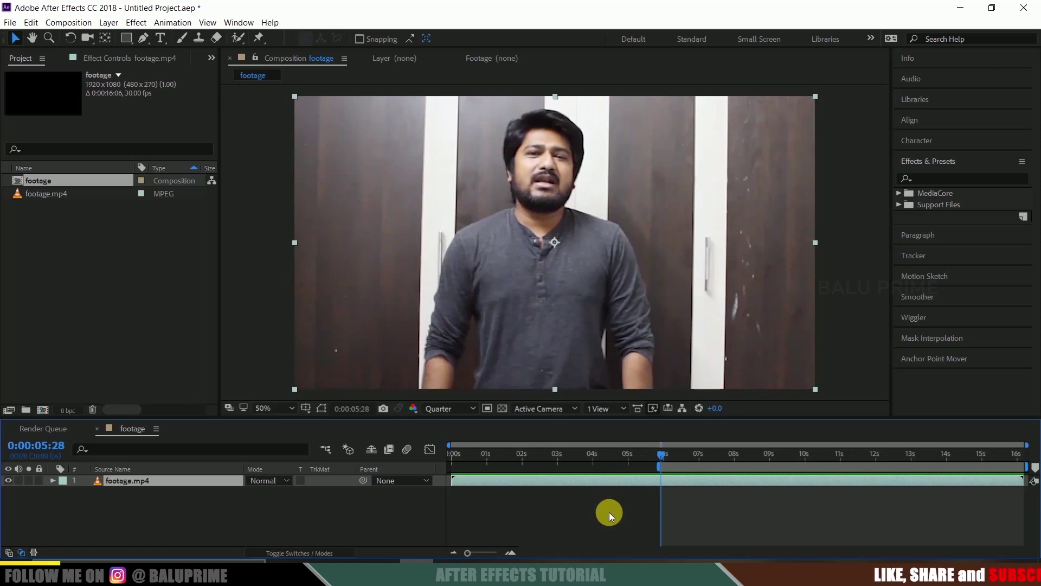
drag(659, 458, 883, 491)
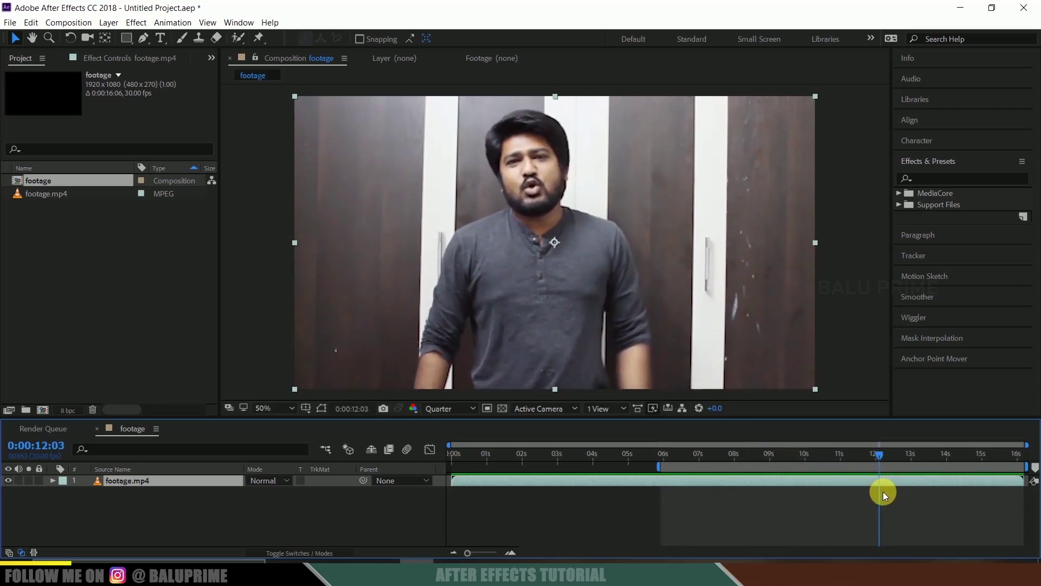
key(n)
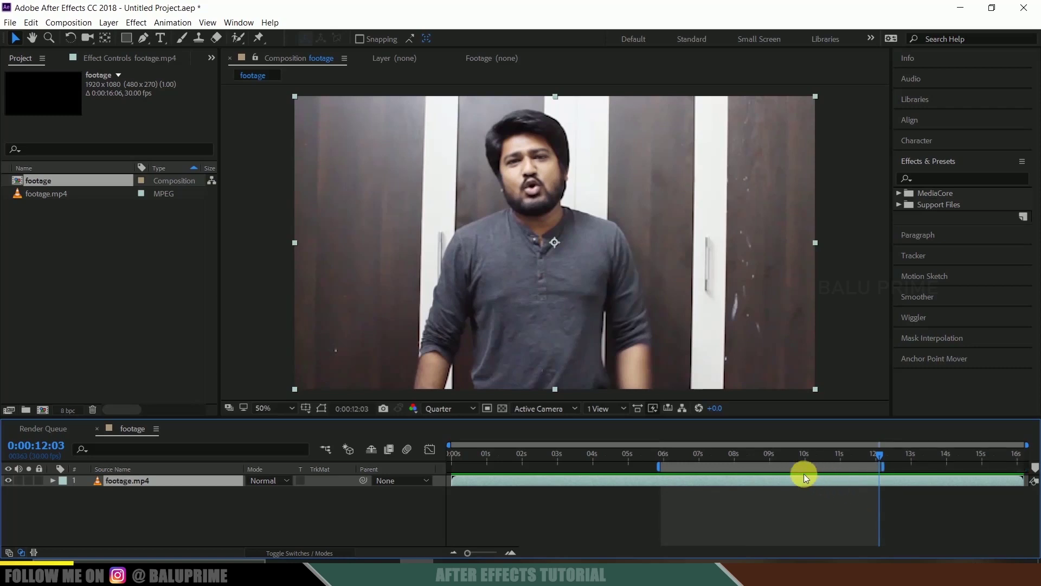
right_click(784, 473)
click(849, 503)
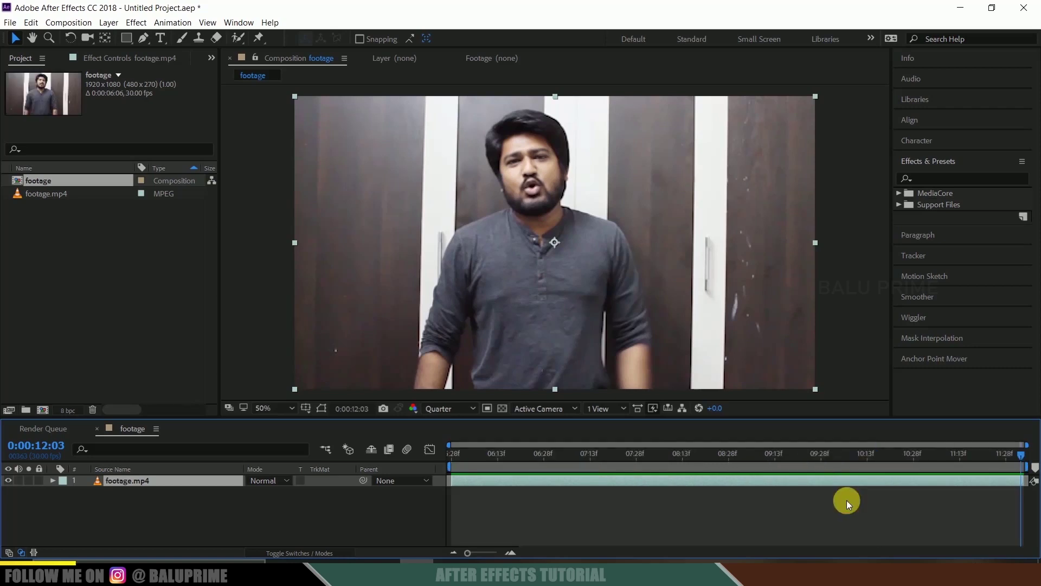
key(space)
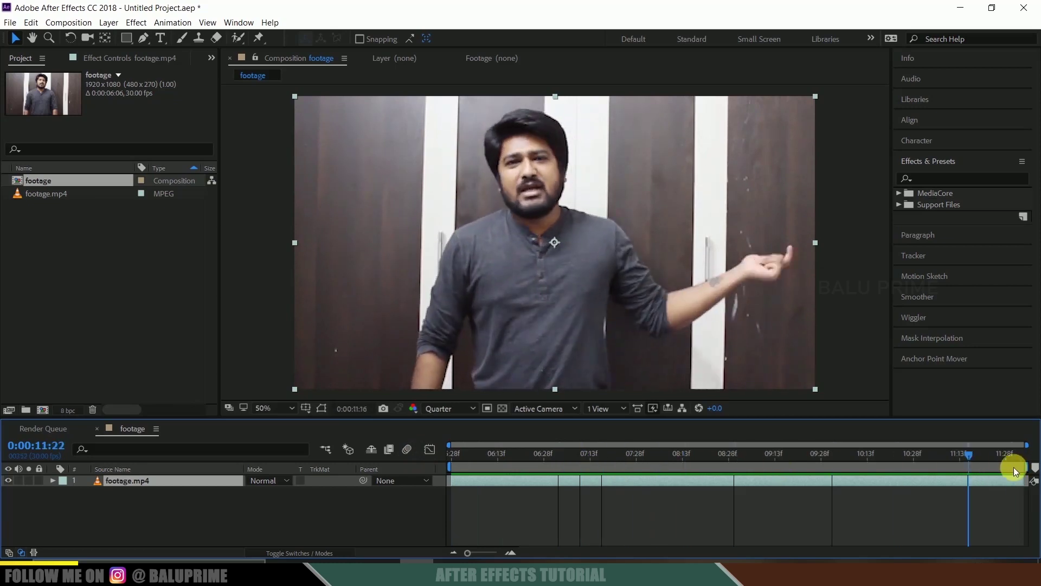
key(space)
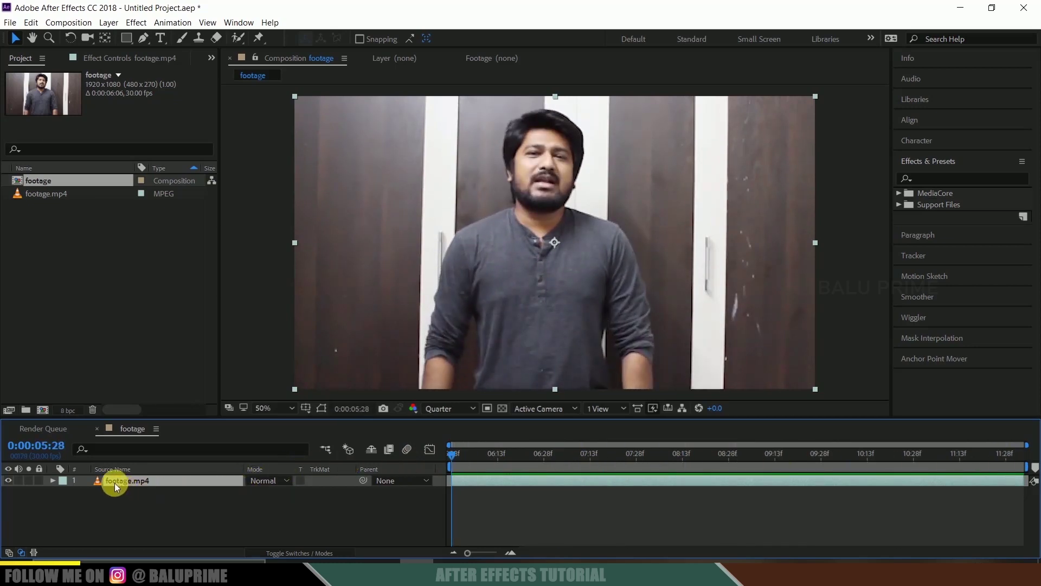
Split the footage layer at 0:00:06:27 and split its later part again at 0:00:11:07.
drag(451, 457, 538, 454)
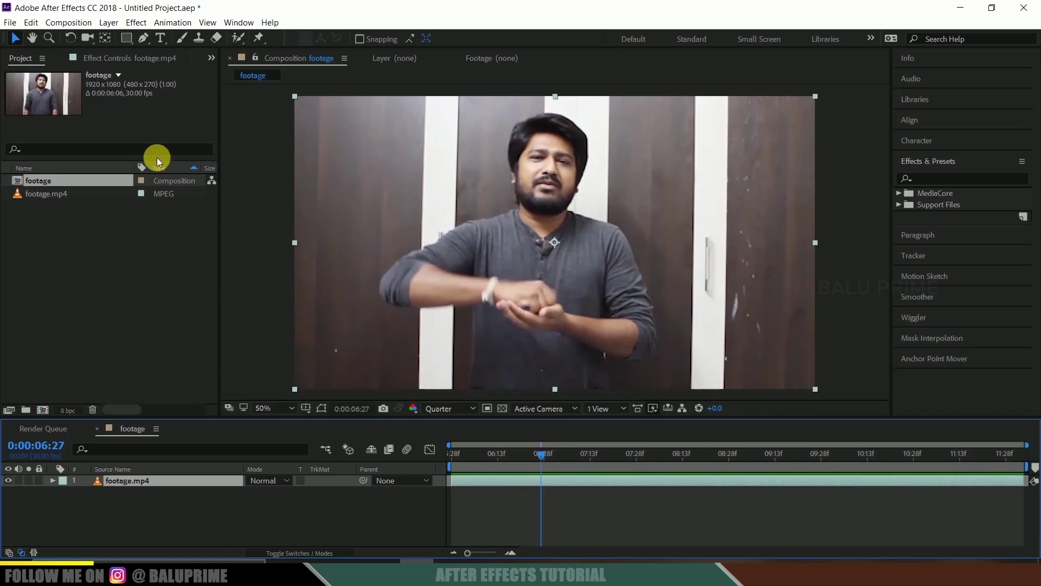
click(31, 22)
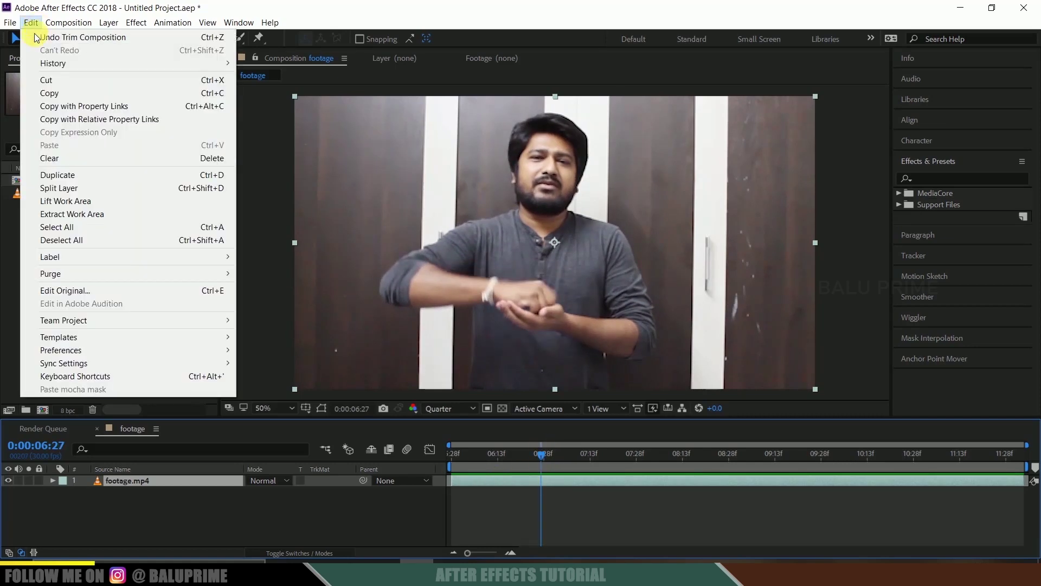
click(83, 189)
mouse_move(542, 454)
mouse_down()
mouse_move(955, 469)
mouse_move(942, 473)
mouse_up()
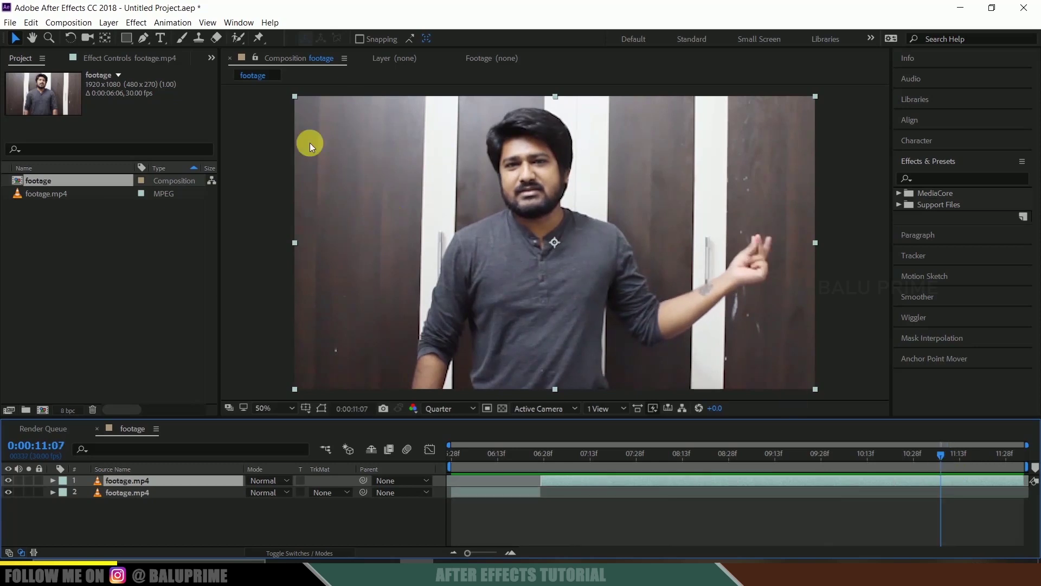
click(31, 22)
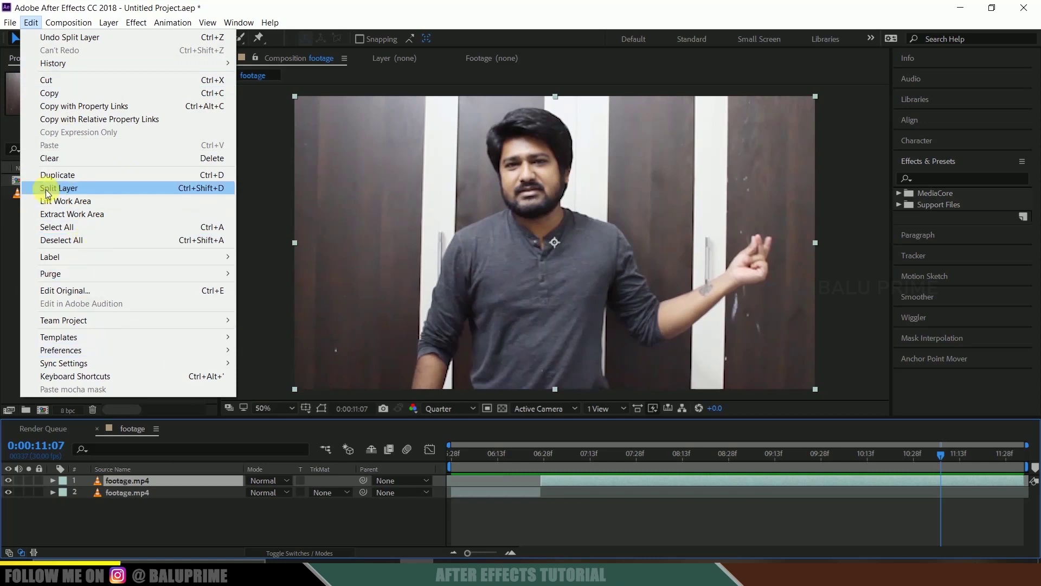
click(46, 189)
Move the middle footage segment to the top of the layer stack and rename it "tracking".
drag(122, 492, 121, 478)
right_click(121, 478)
click(171, 554)
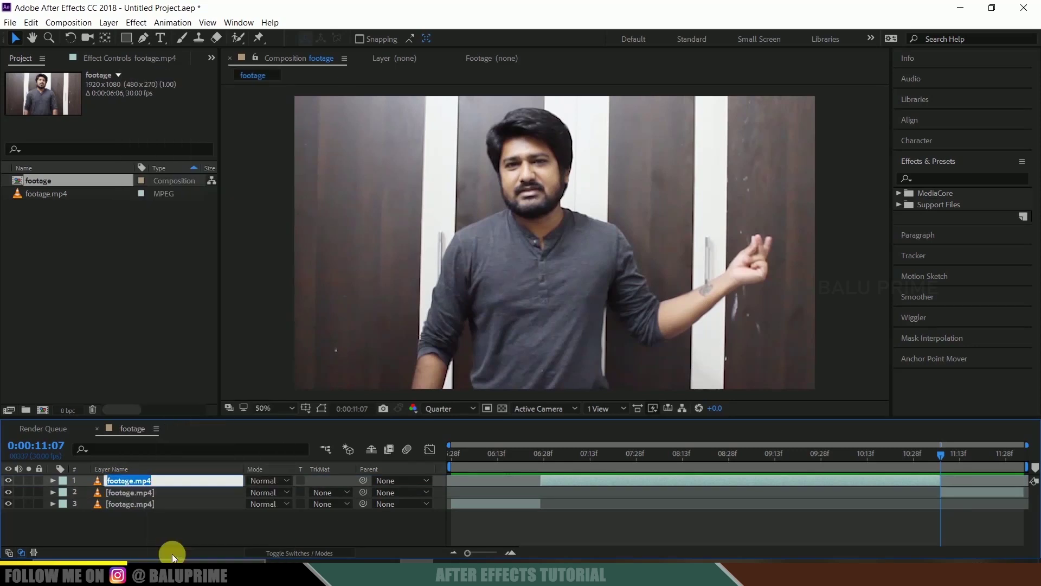
text(tracking)
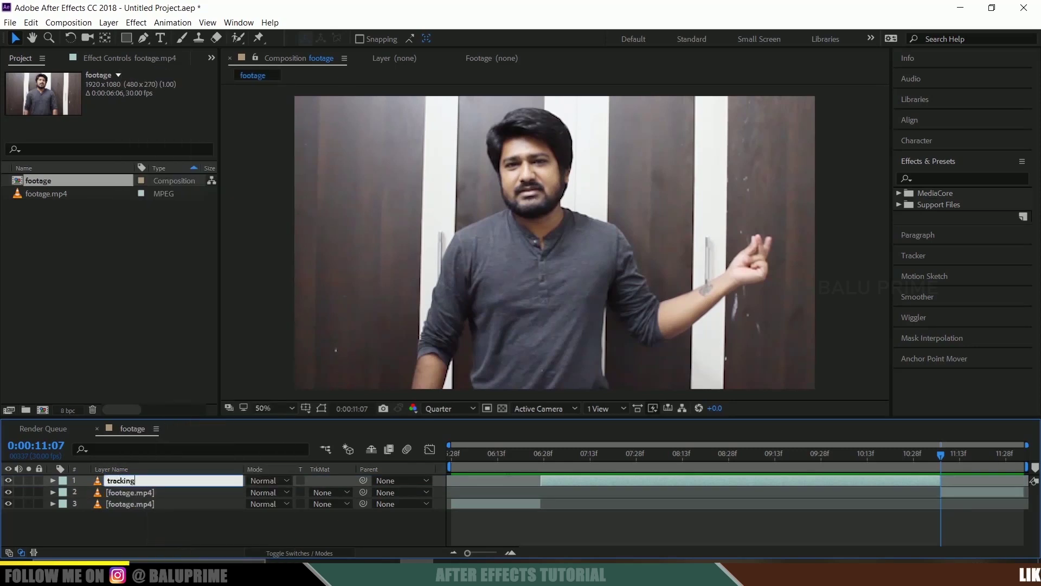
key(Return)
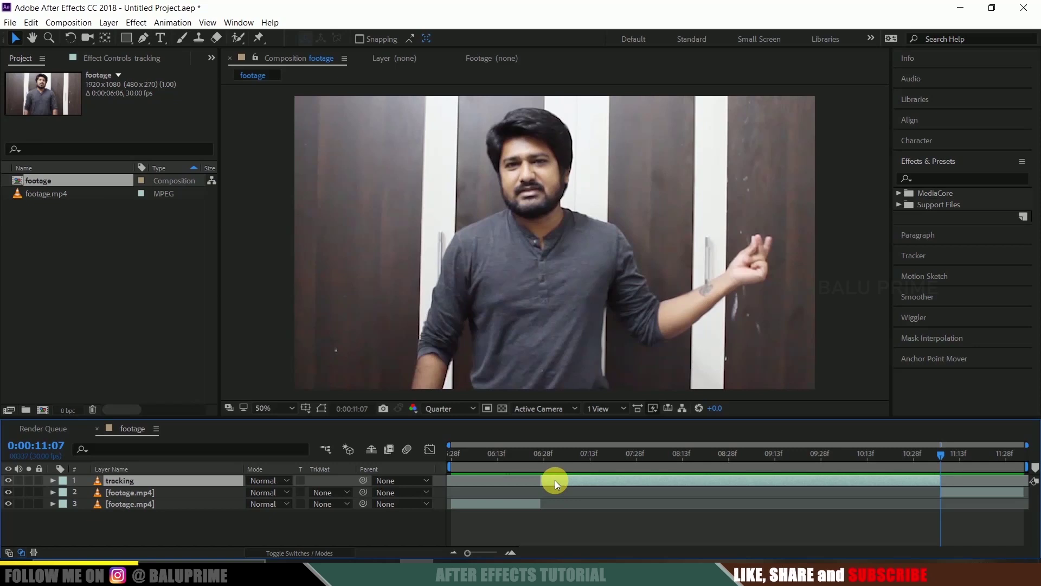
Start motion tracking on the tracking layer from its in point at 0:00:06:27.
key(i)
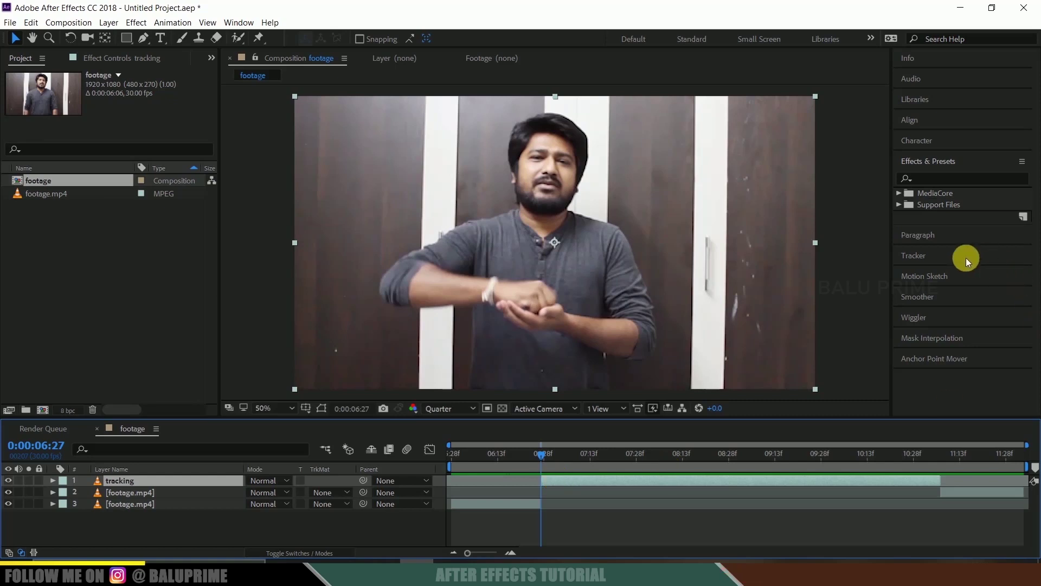
click(925, 256)
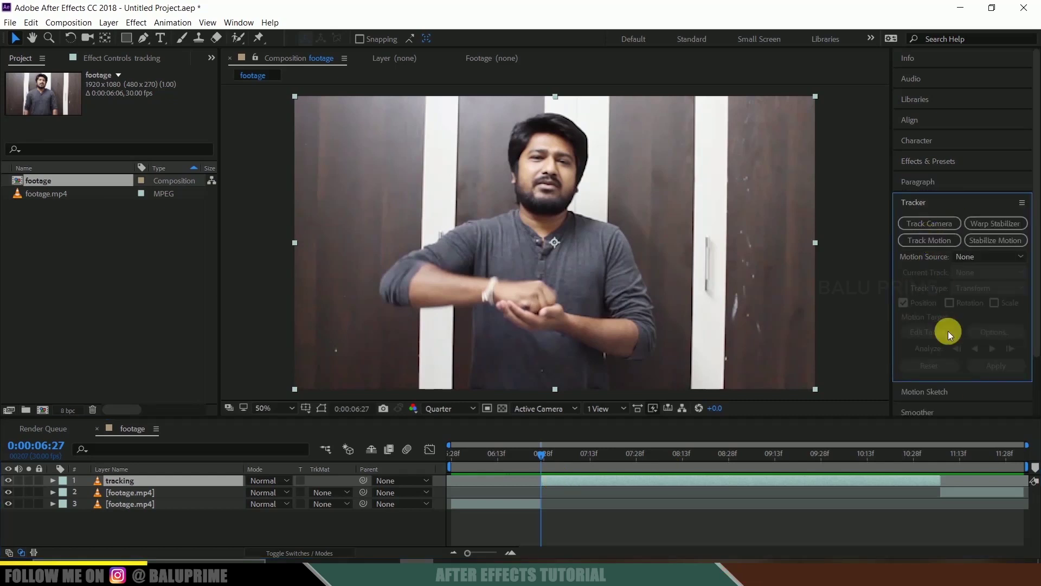
click(252, 25)
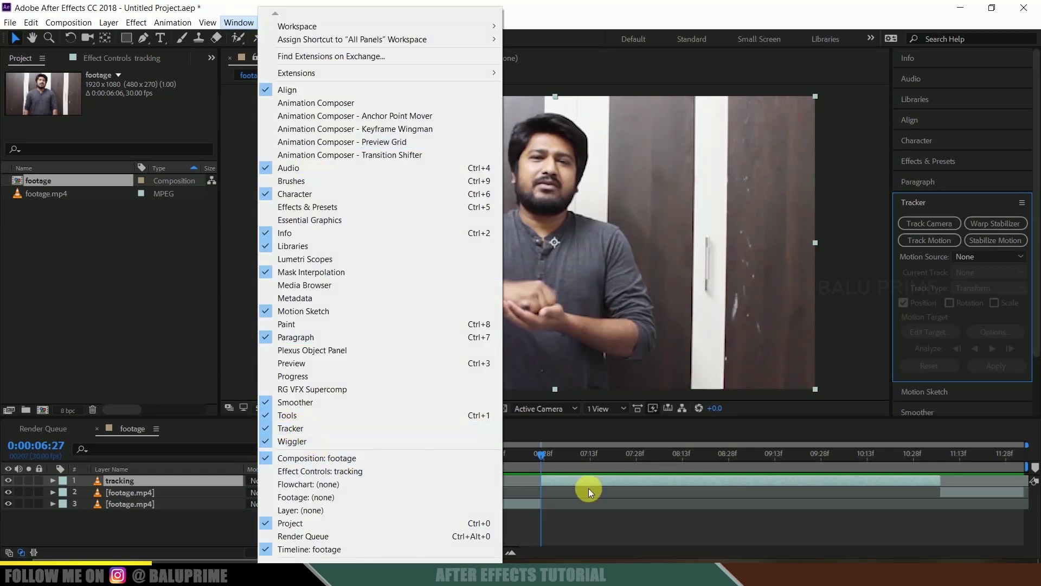
click(572, 480)
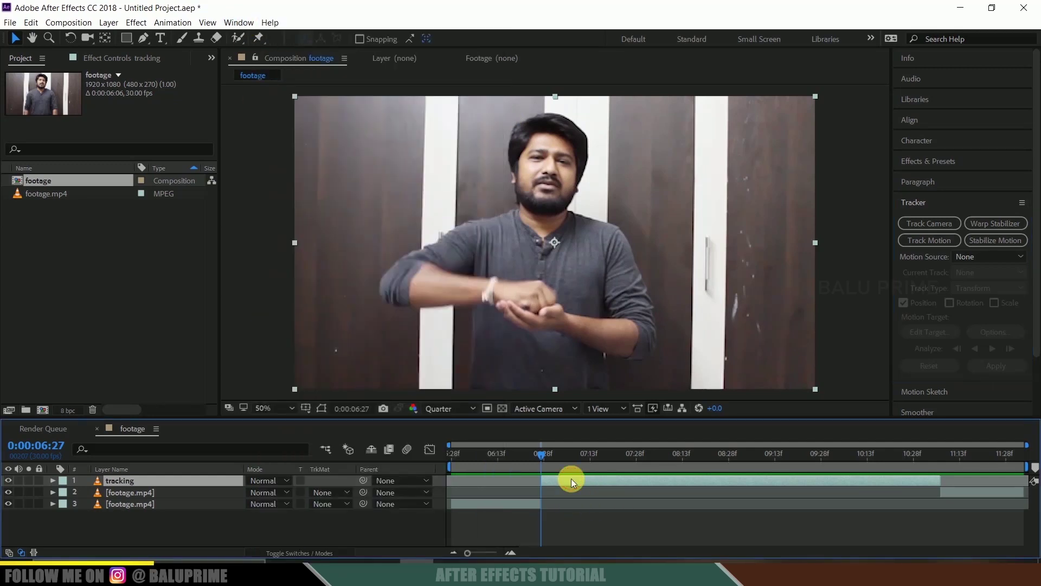
click(922, 240)
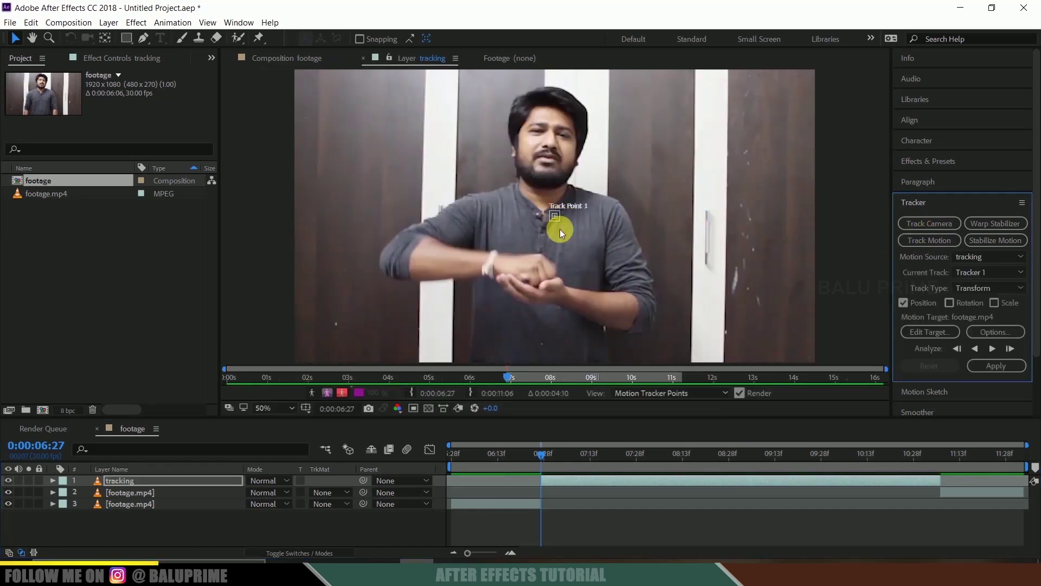
Move Track Point 1 onto the open palm and enlarge its feature and search regions to enclose the whole hand.
drag(560, 225, 588, 305)
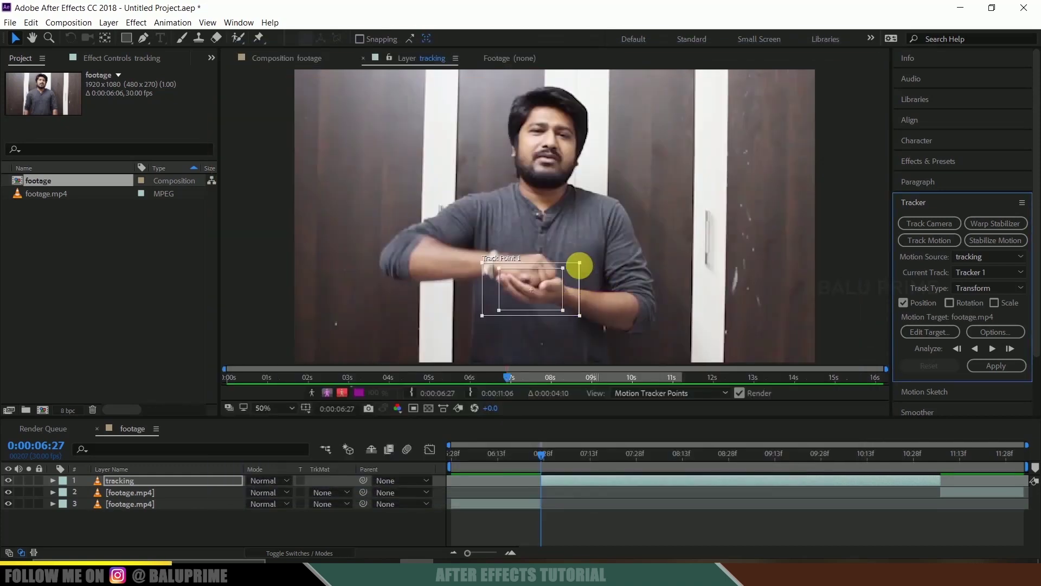
drag(566, 268, 574, 272)
drag(581, 317, 579, 314)
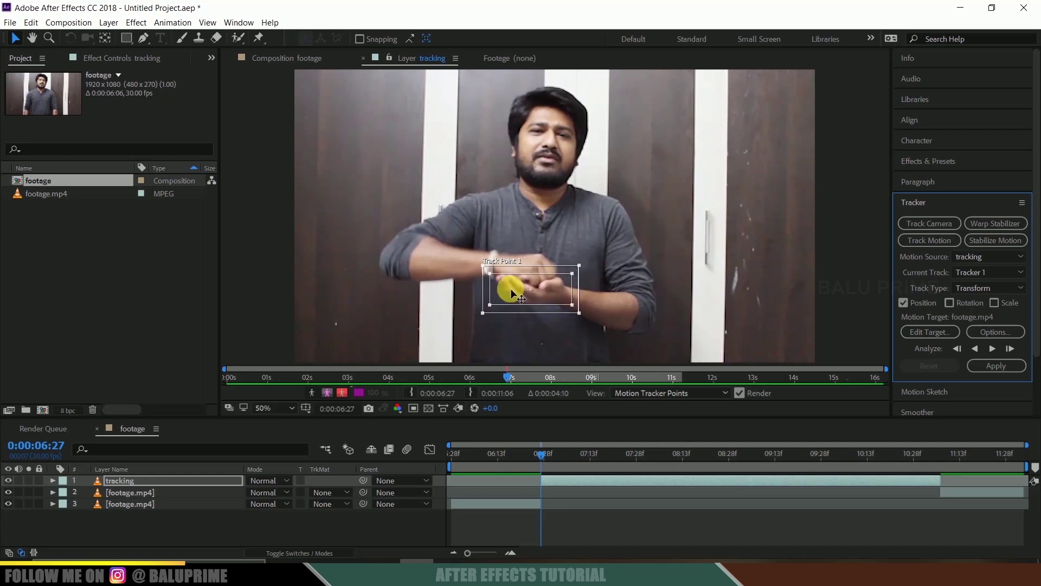
drag(557, 293, 580, 313)
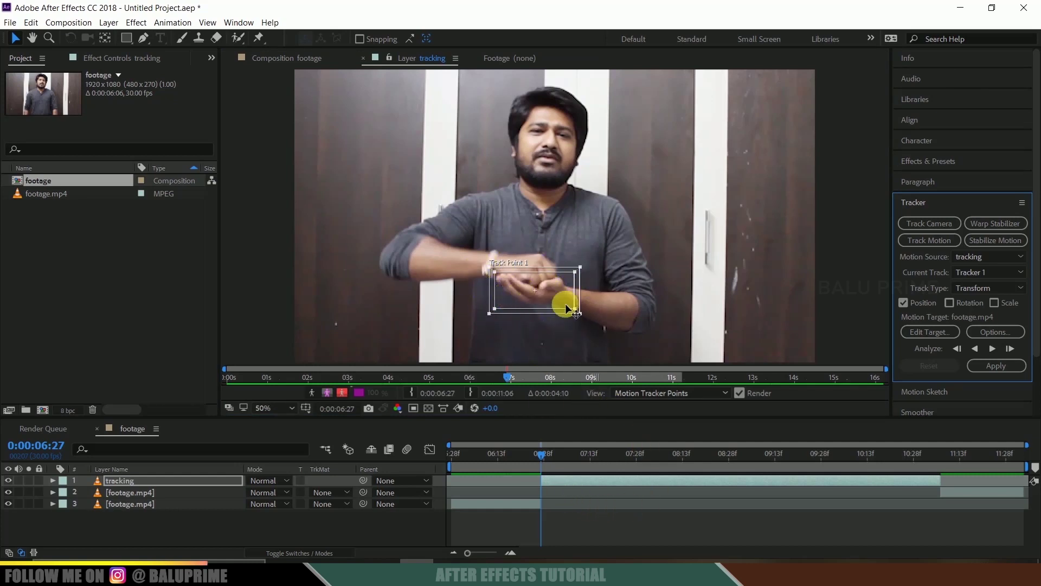
Analyze the hand's motion forward one frame at a time from 0:00:06:27 to 0:00:07:01.
click(1008, 347)
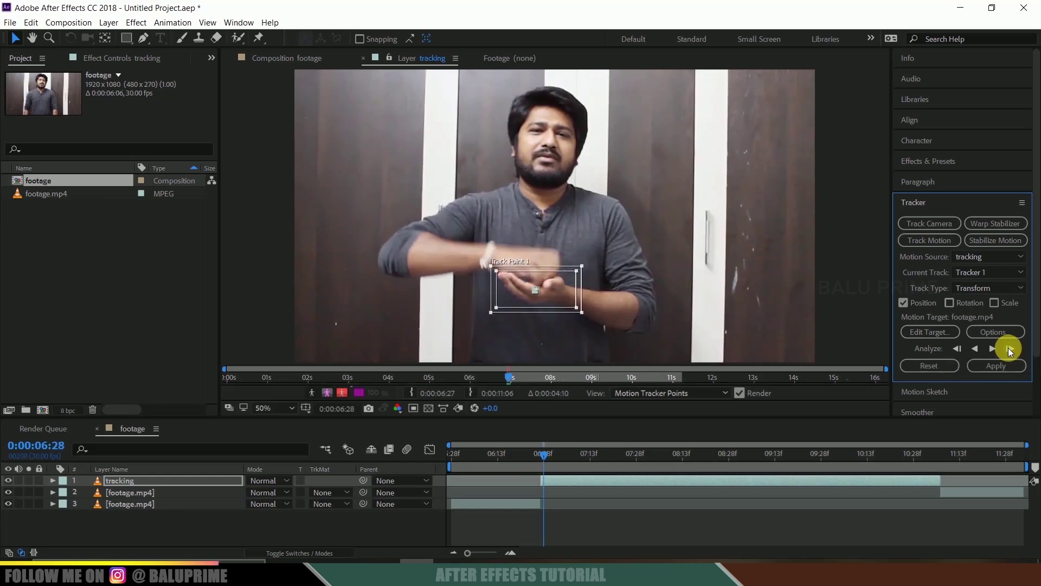
scroll(633, 307, up, 1)
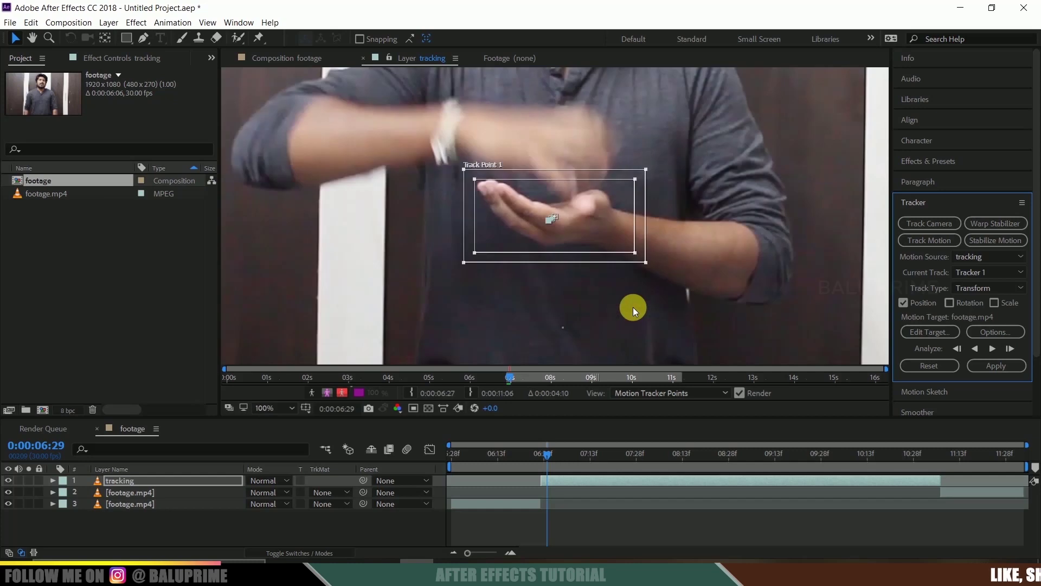
scroll(694, 287, up, 1)
key(Page_Down)
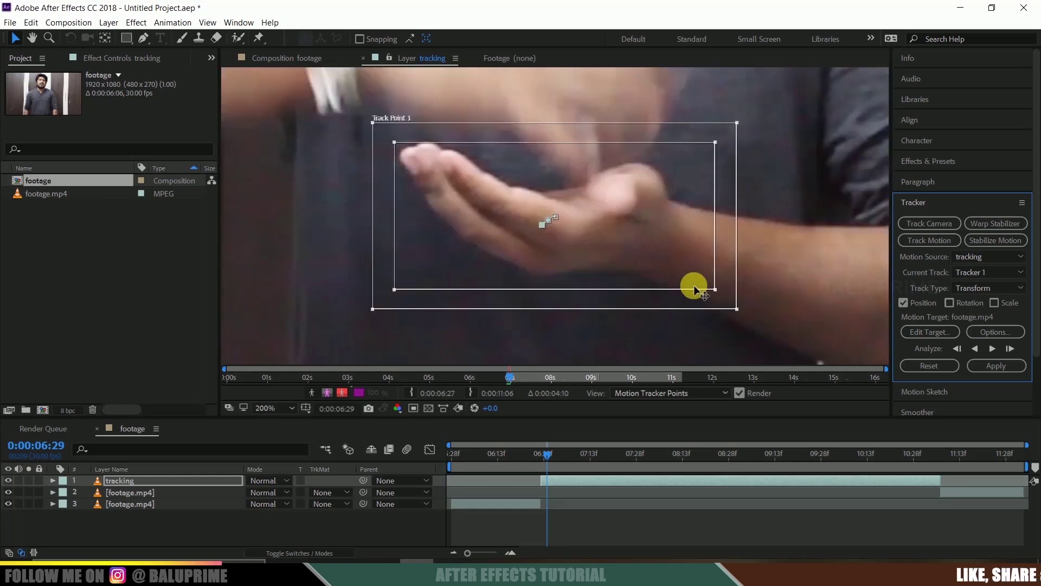
click(1009, 349)
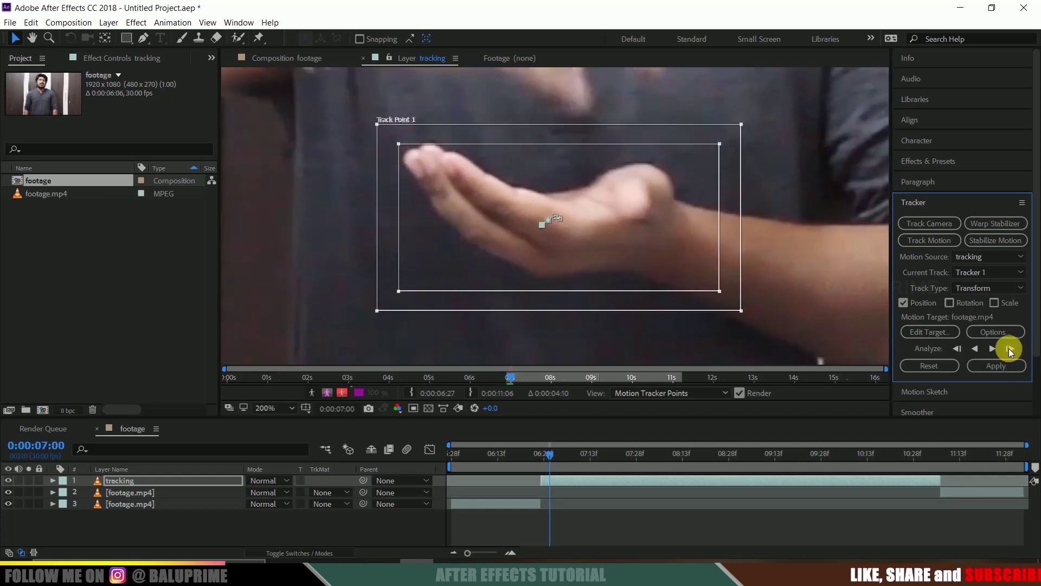
click(1008, 348)
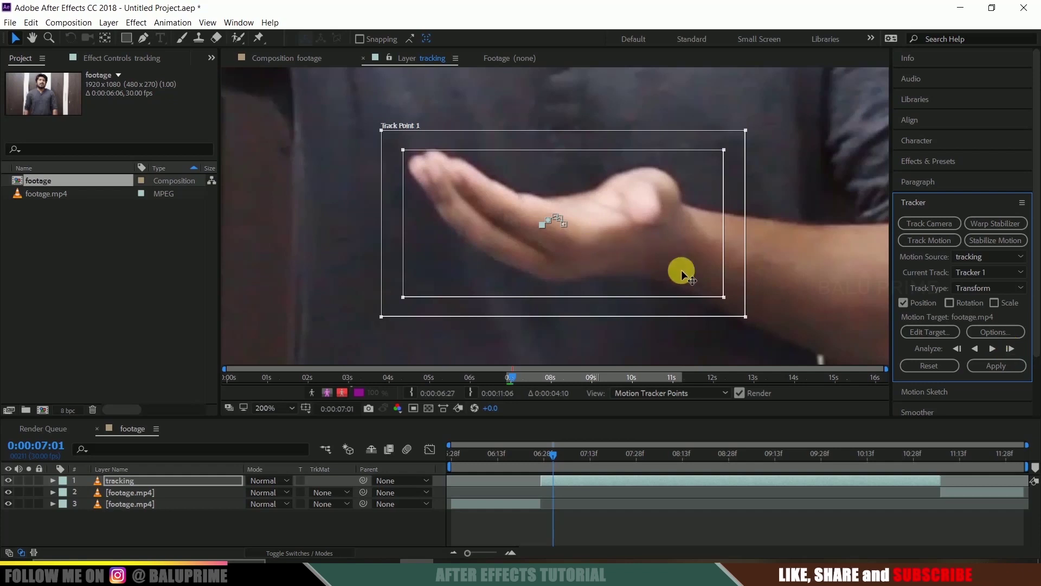
Recentre Track Point 1 on the palm at 0:00:07:01 and analyze the motion forward to the tracking layer's end at 0:00:11:06.
click(731, 275)
drag(731, 274, 747, 285)
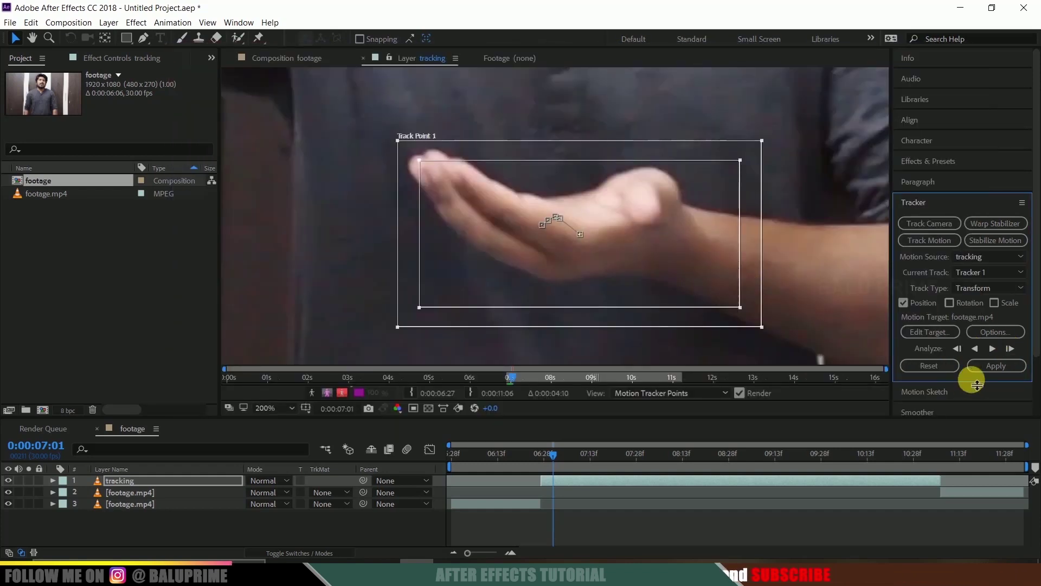
click(1010, 348)
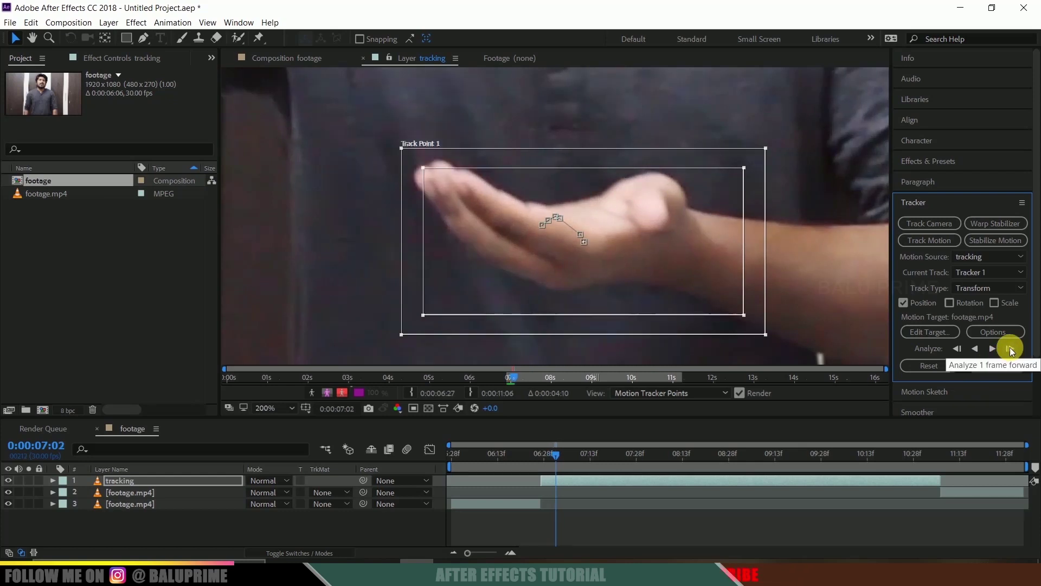
click(1010, 348)
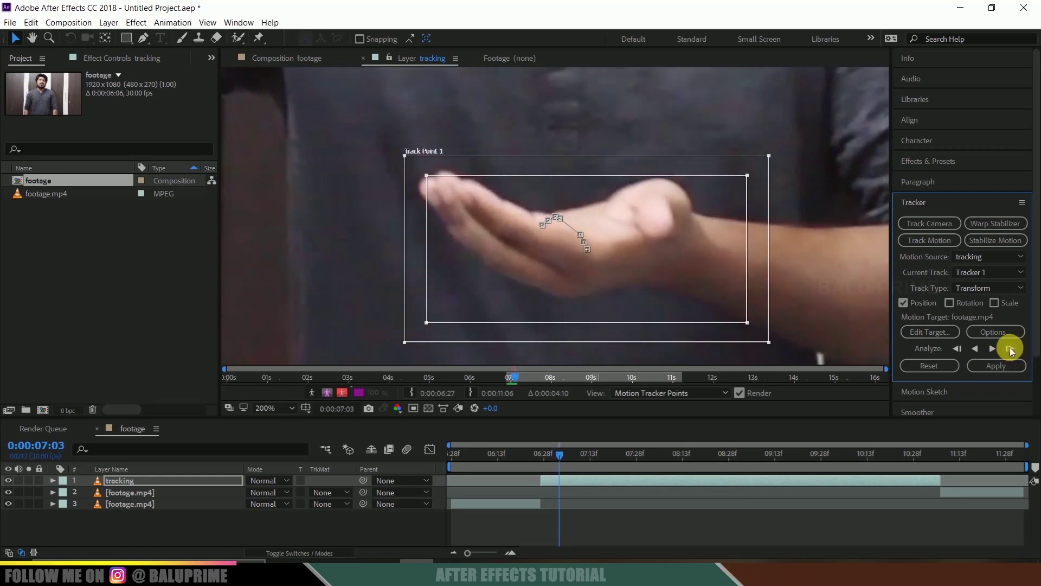
click(1010, 348)
click(1010, 348)
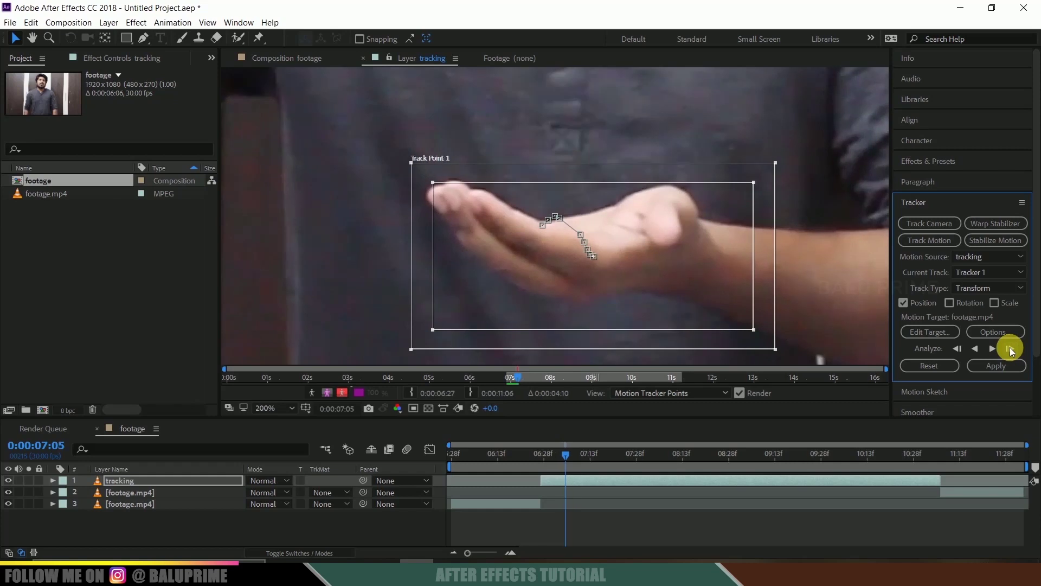
click(1009, 348)
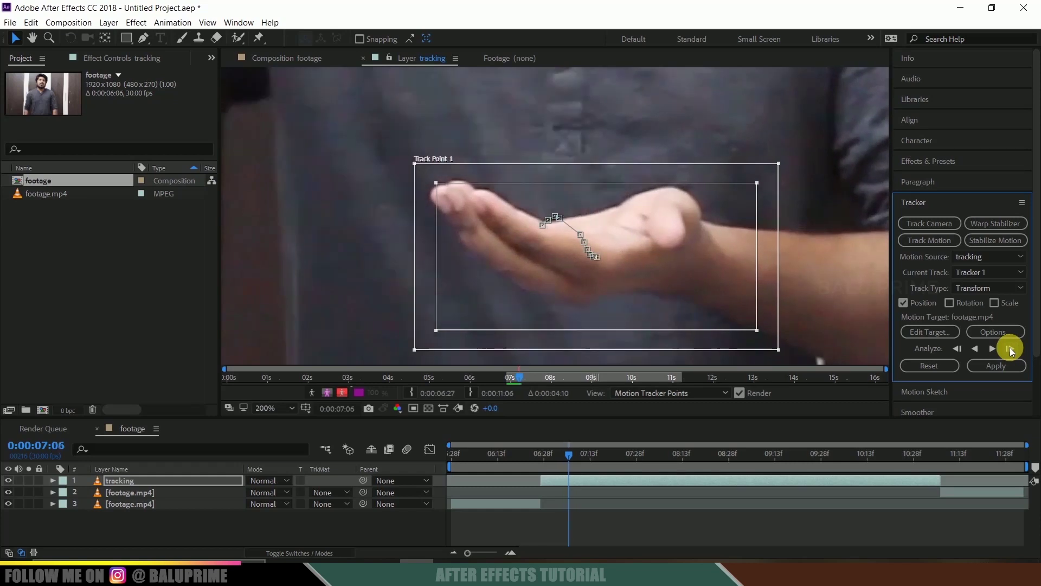
click(1009, 348)
click(1010, 348)
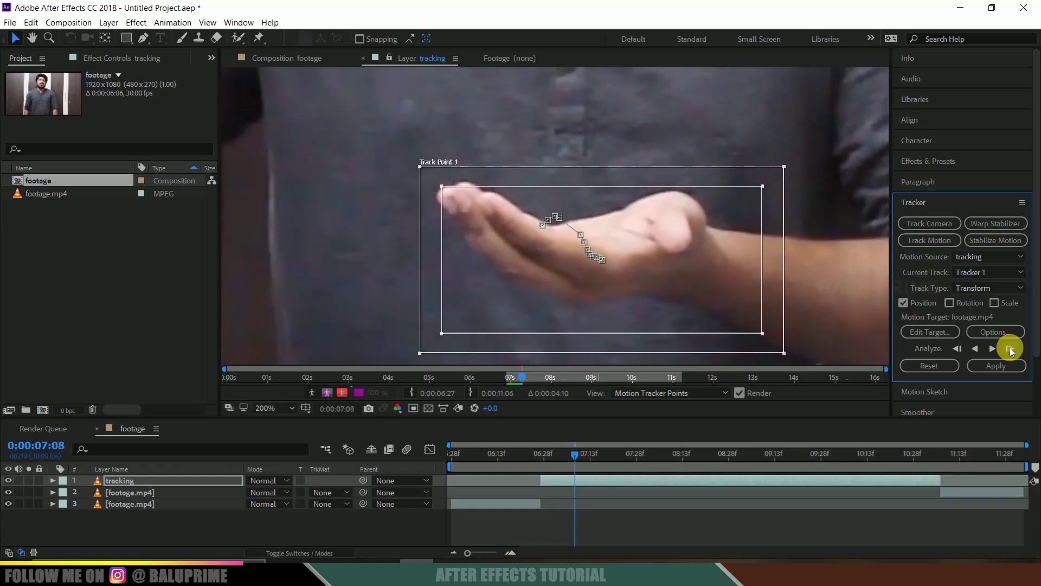
click(1010, 348)
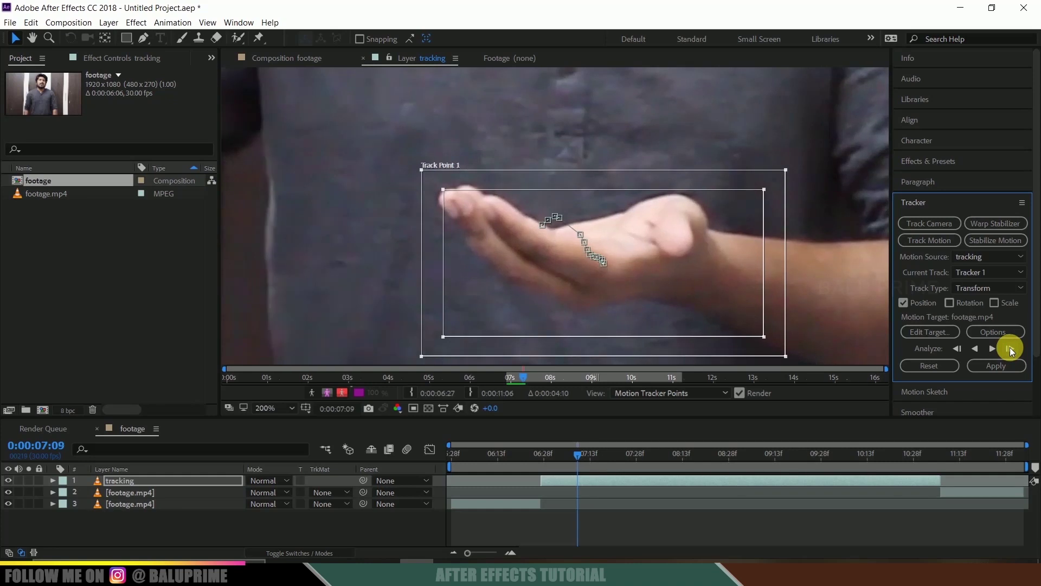
click(1010, 348)
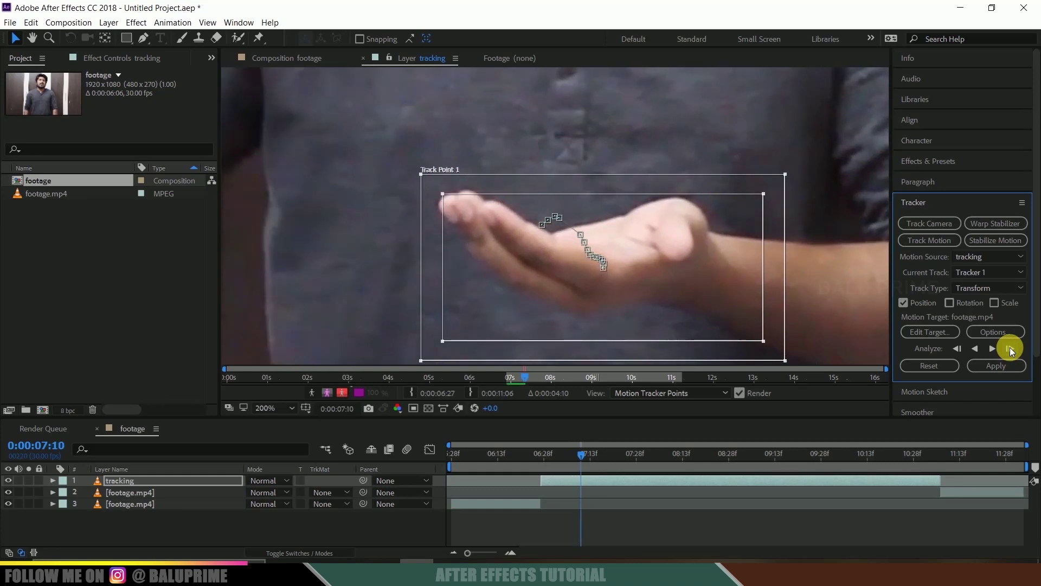
click(1010, 348)
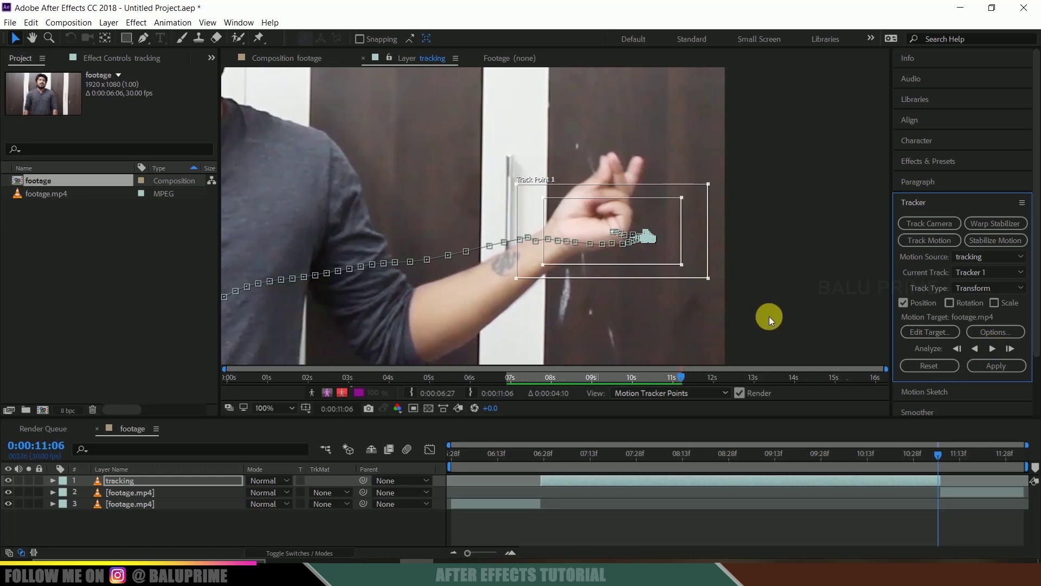
Return to the tracking layer's in point at 0:00:06:27 and create a new null object.
scroll(753, 297, down, 2)
scroll(623, 309, up, 1)
drag(623, 309, 784, 339)
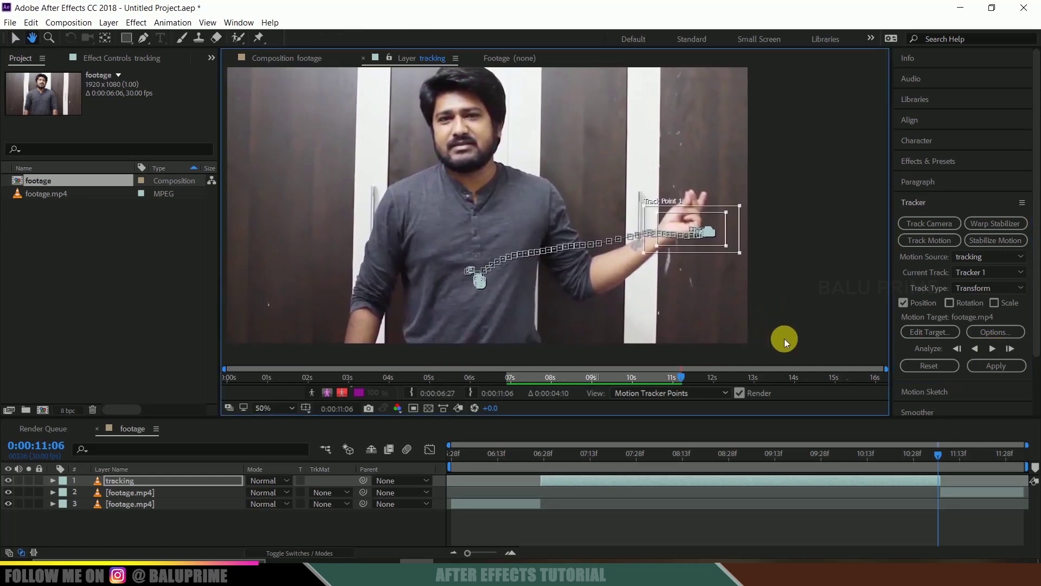
drag(936, 454, 556, 465)
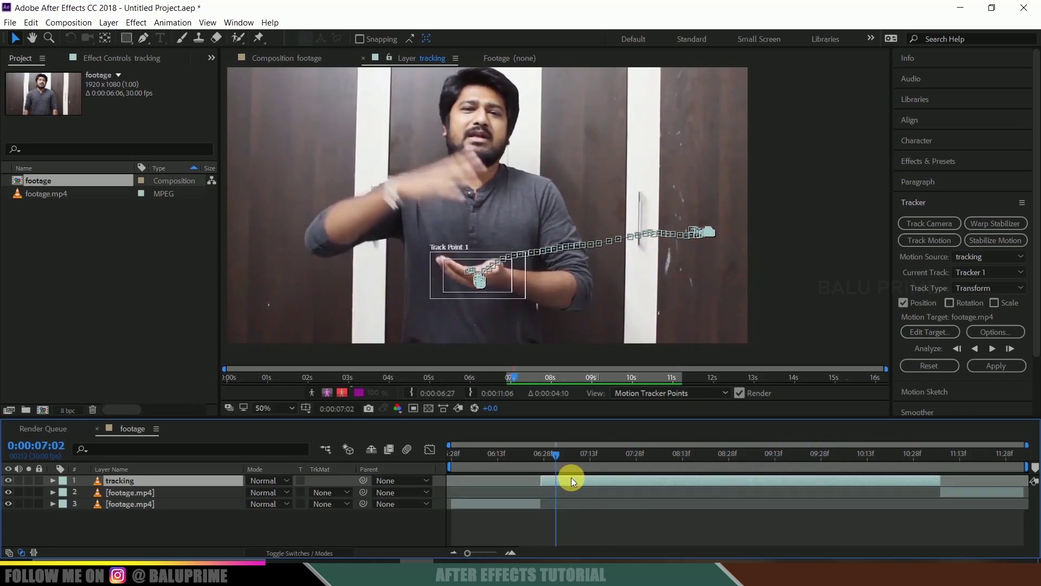
key(i)
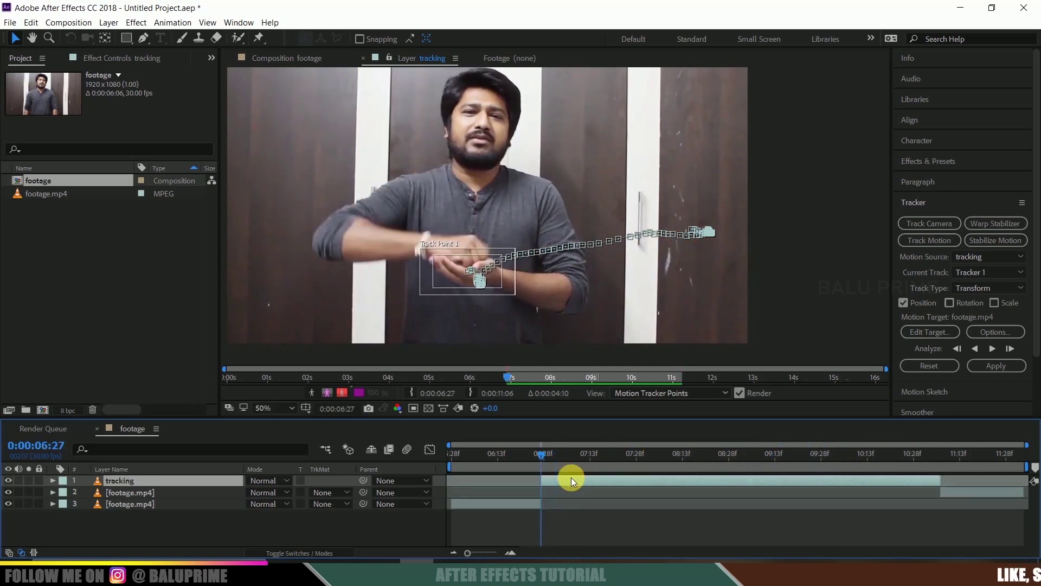
click(114, 23)
mouse_move(118, 36)
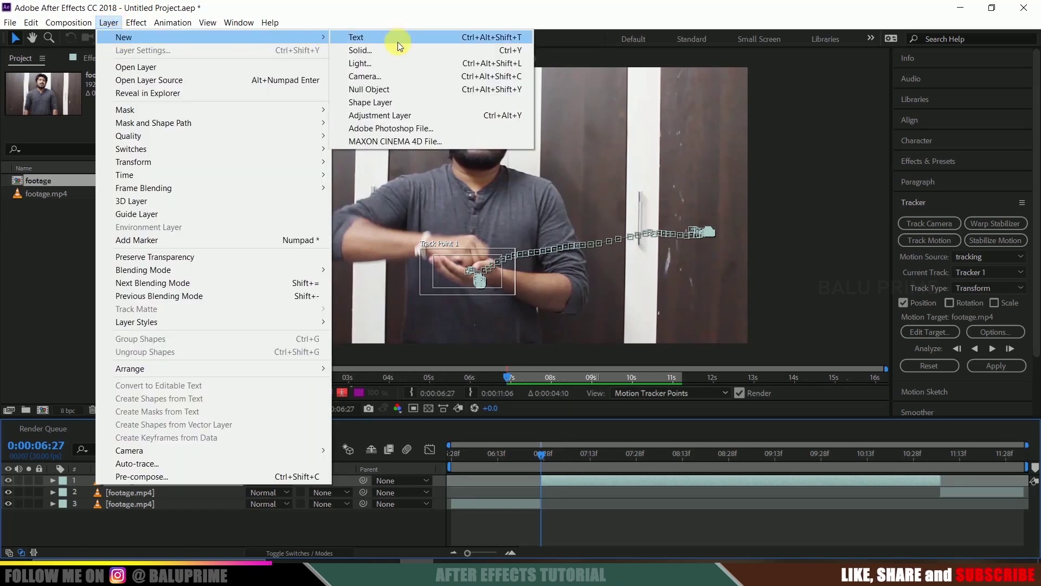
click(371, 88)
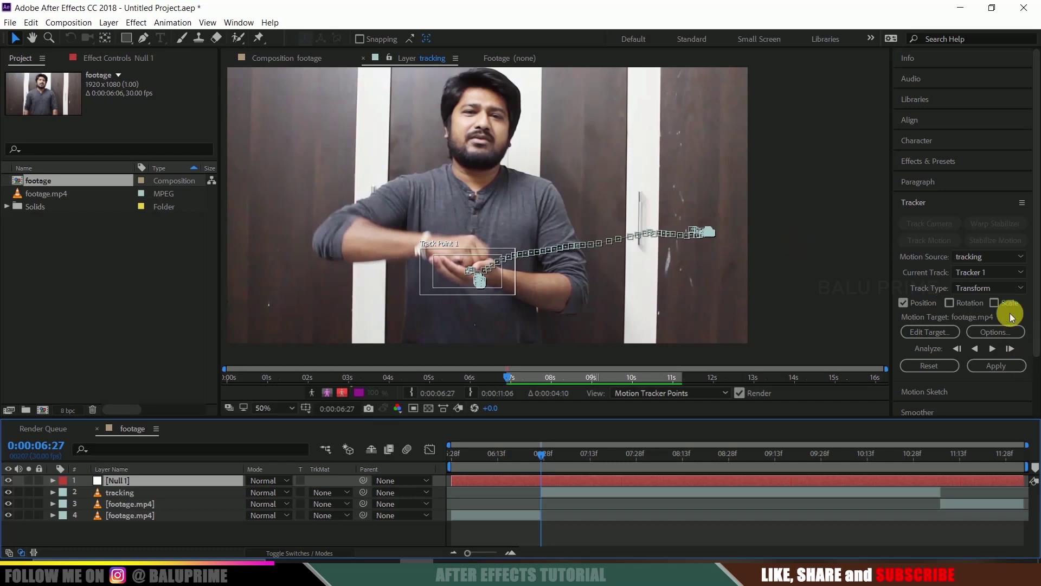
Set the tracker's motion target to the Null 1 layer.
click(926, 332)
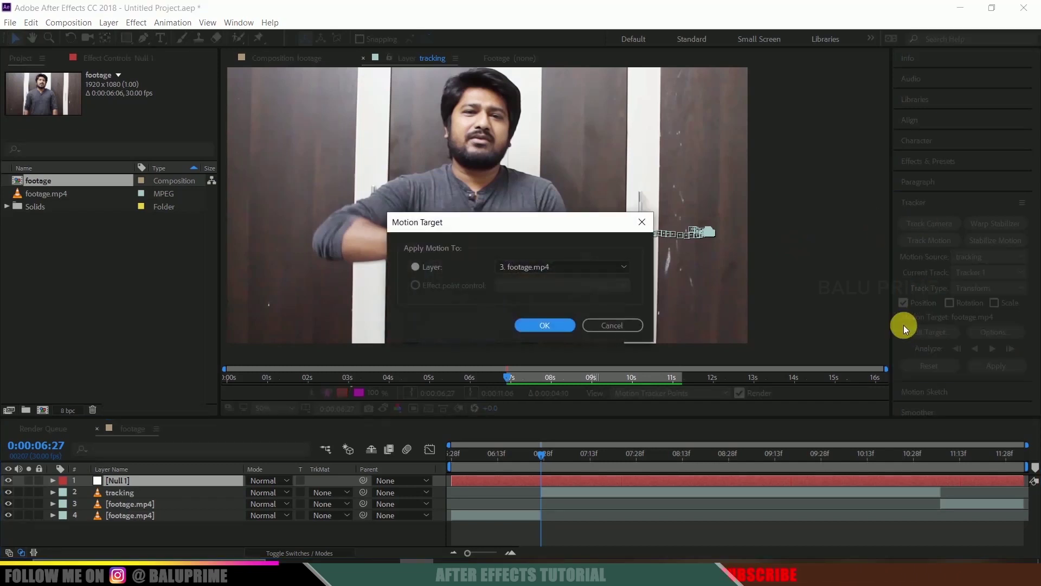
click(537, 267)
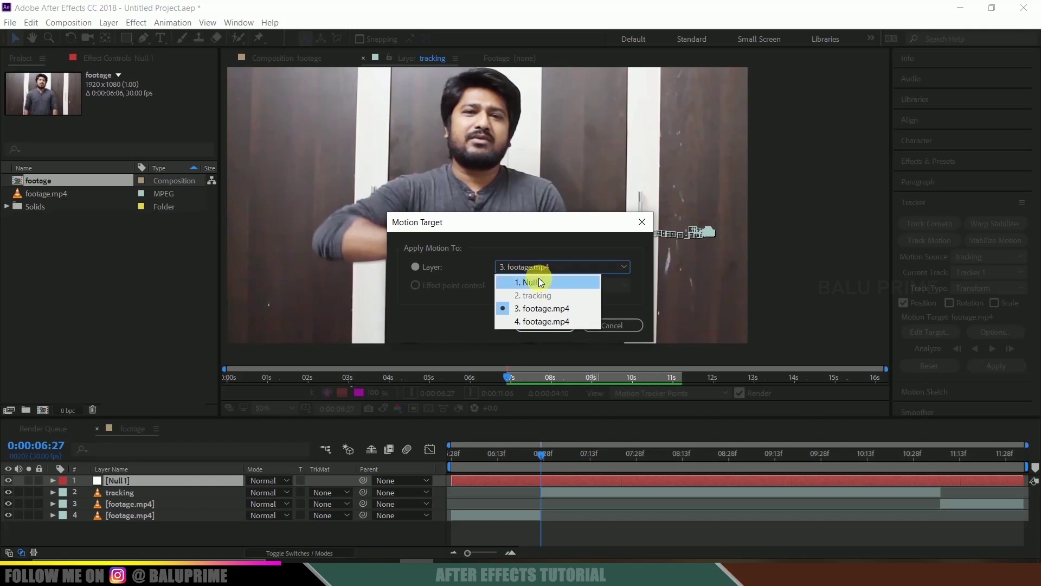
click(528, 282)
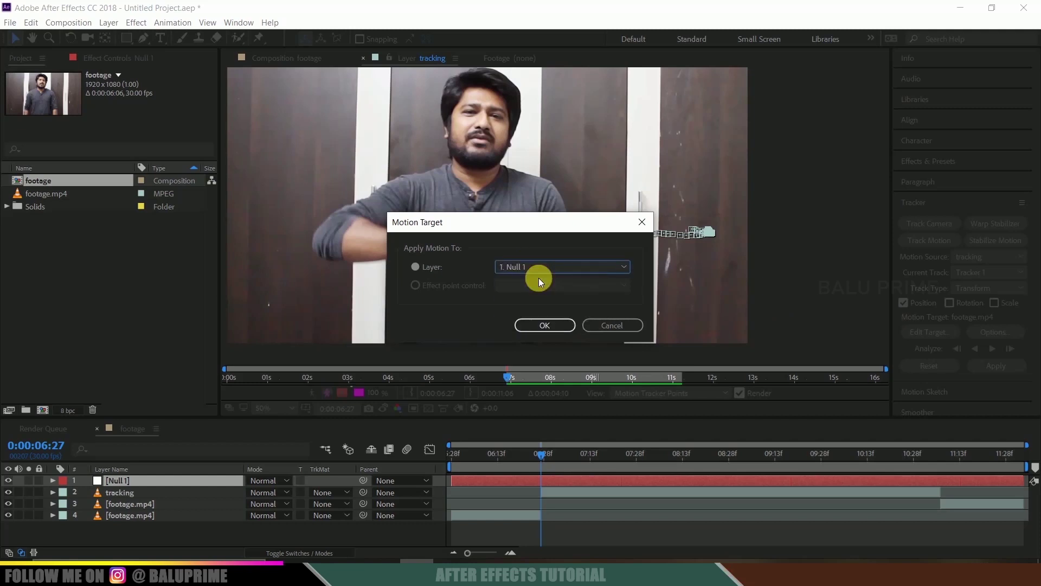
click(543, 321)
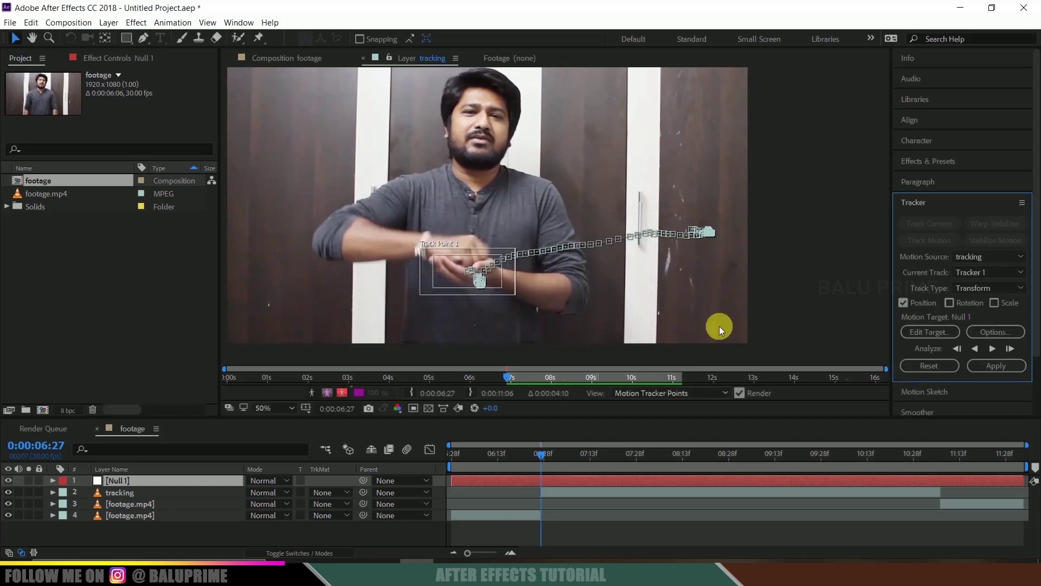
Apply the tracked motion to the null in X and Y, and scrub to 0:00:07:17 to check it.
click(996, 365)
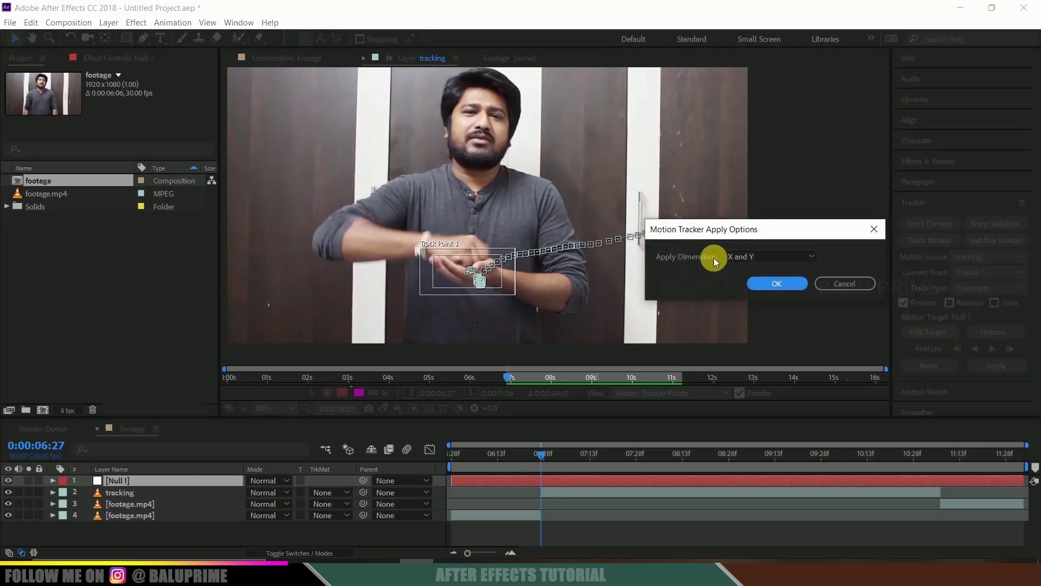
click(743, 255)
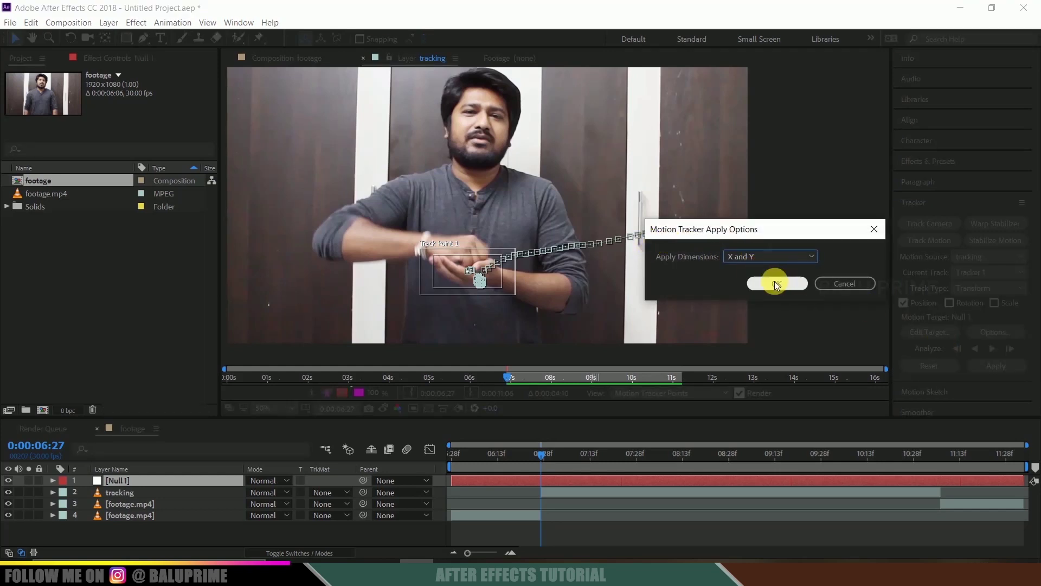
click(776, 283)
drag(541, 451, 605, 453)
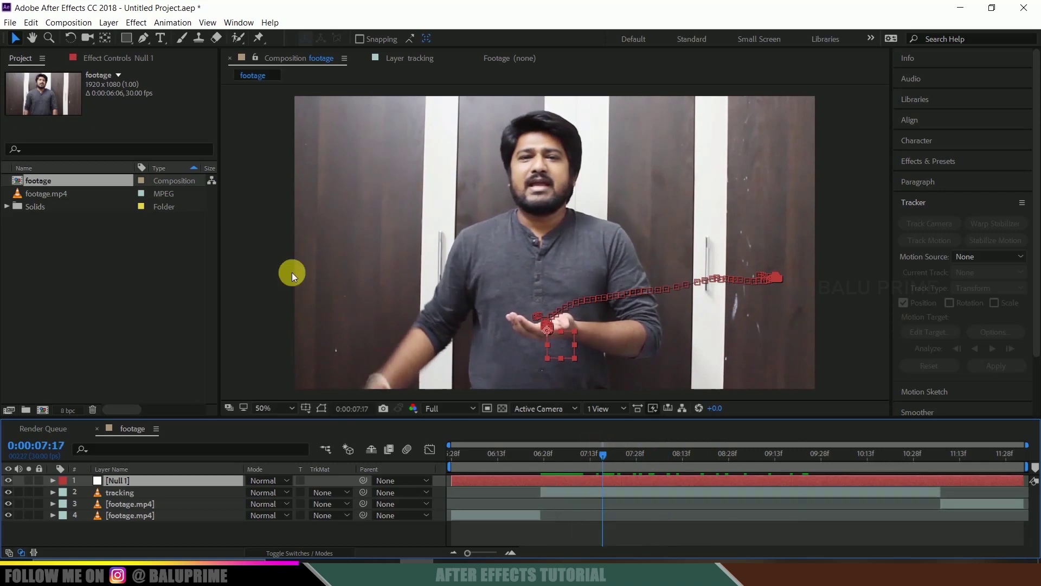
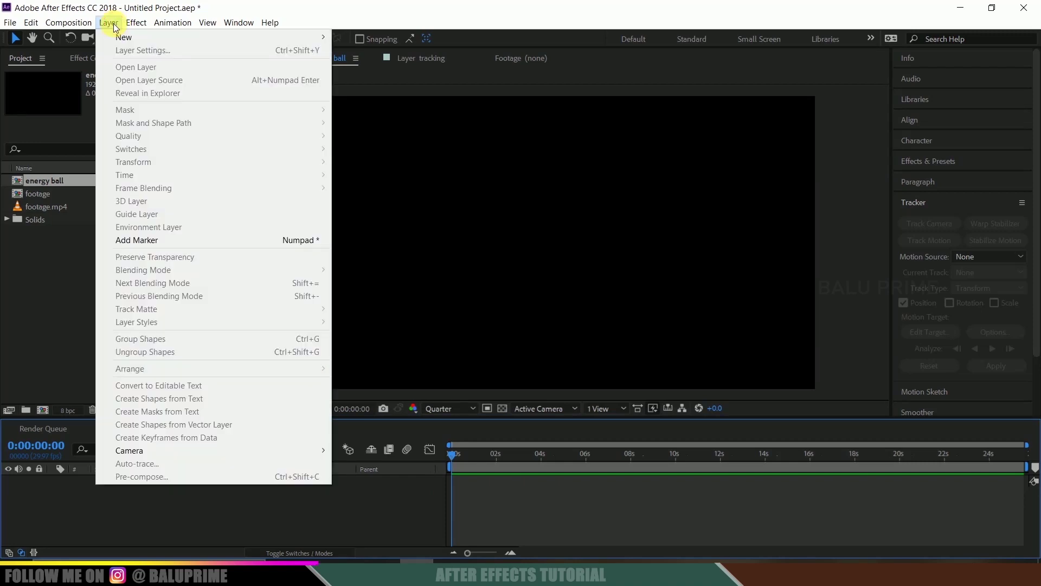
Create a black 1920 x 1080 px solid named "fractal" in the energy ball composition.
mouse_move(121, 37)
click(393, 47)
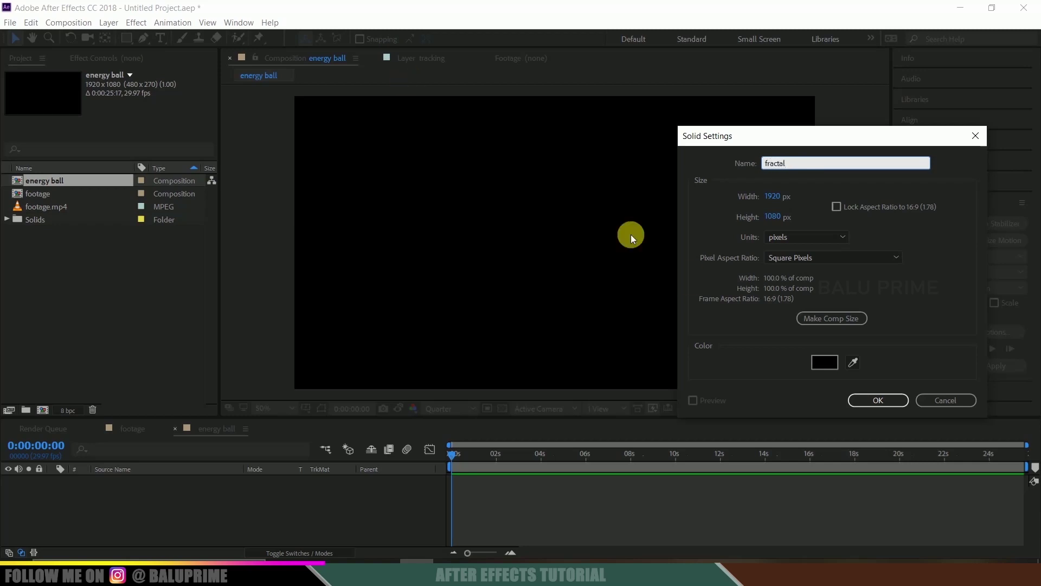
text(fractal)
click(877, 398)
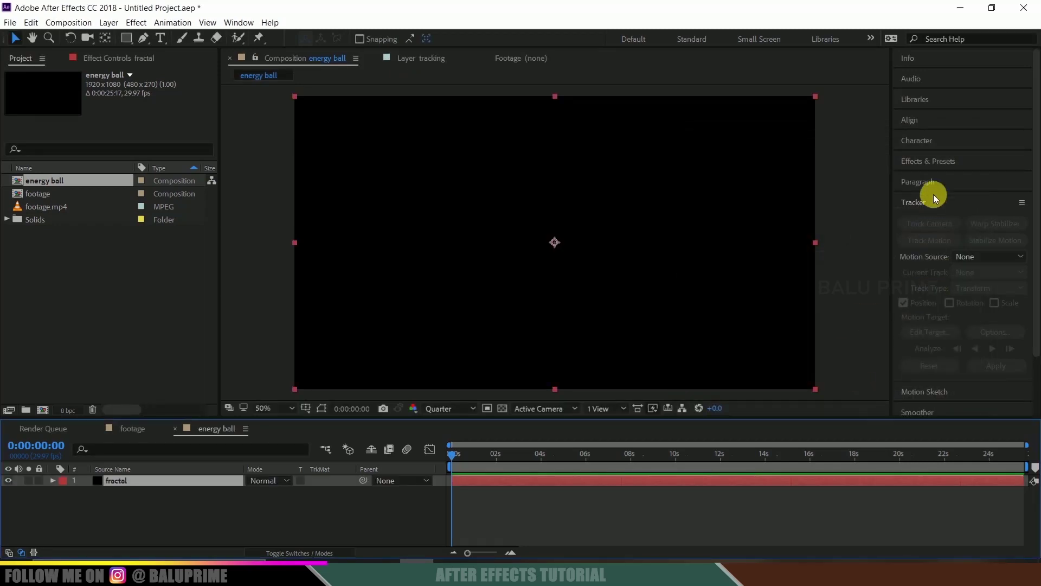
Search the effects for "fracta" and apply Fractal Noise to the fractal solid.
click(927, 165)
click(932, 186)
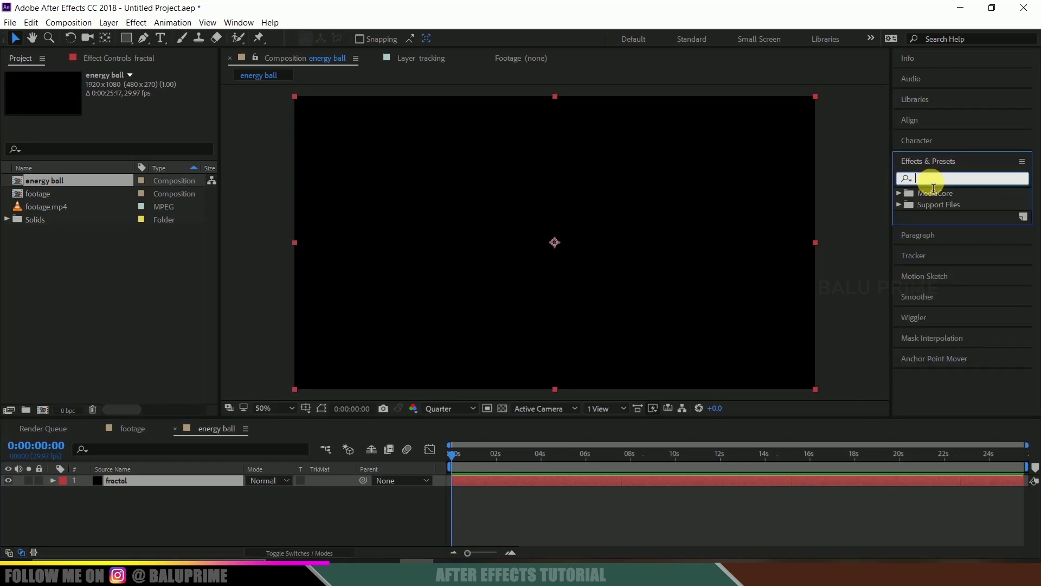
click(236, 23)
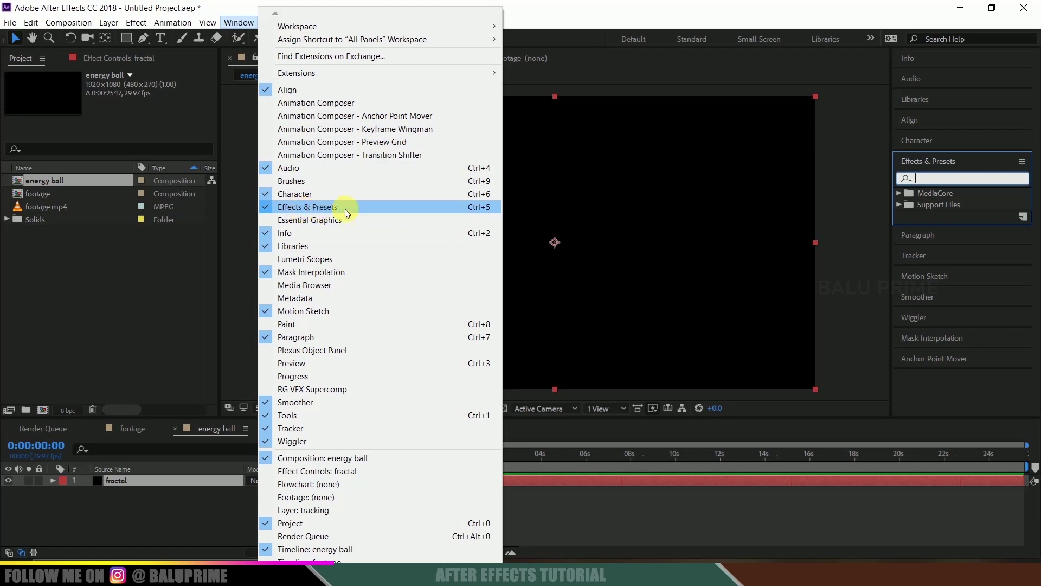
click(929, 183)
text(frc)
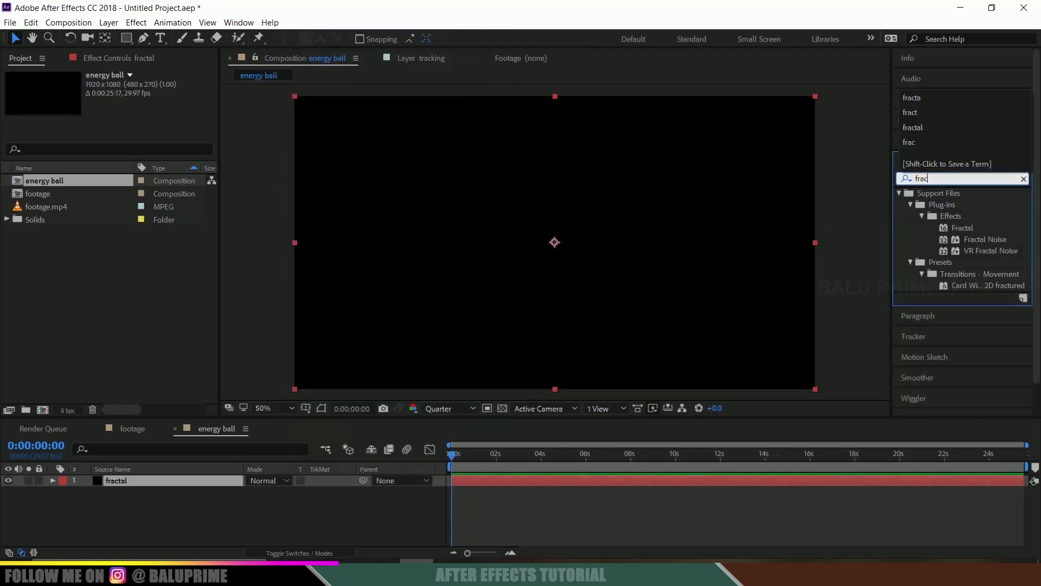
text(cta)
click(973, 241)
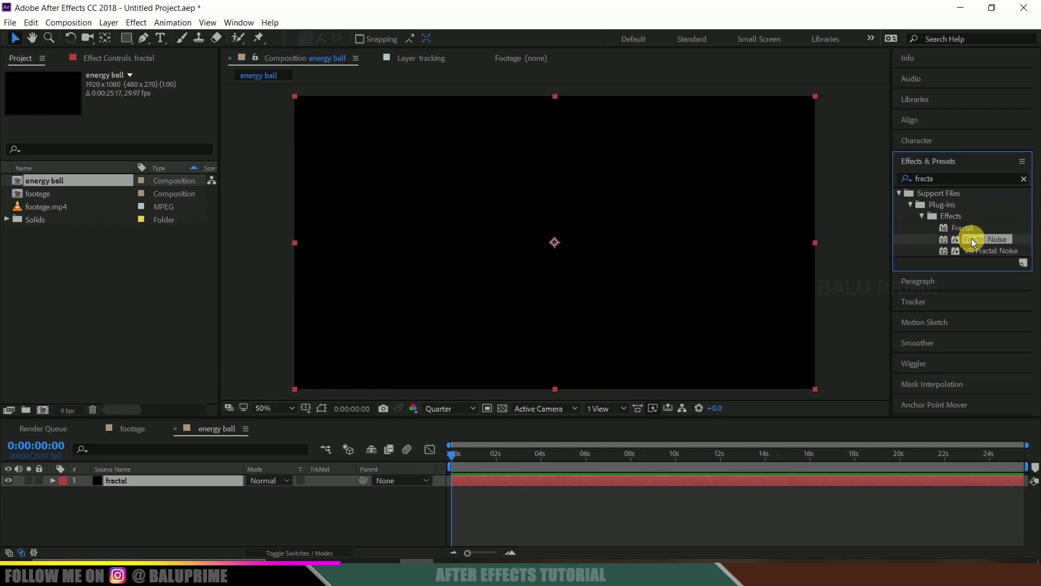
drag(974, 241, 125, 479)
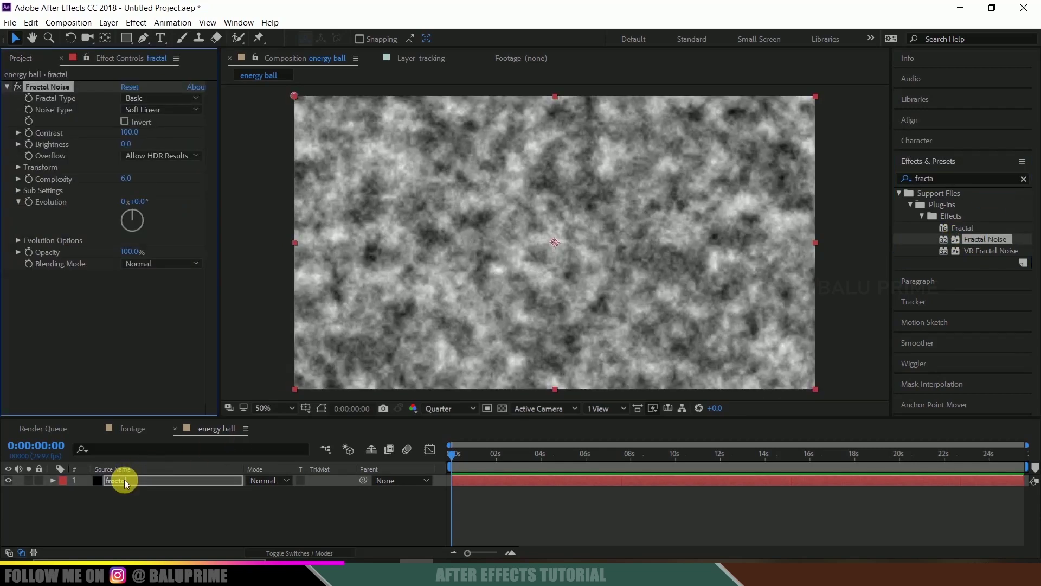
Set the Fractal Noise to the Dynamic Progressive fractal type, contrast 250, brightness -25 and the Linear noise type.
click(135, 98)
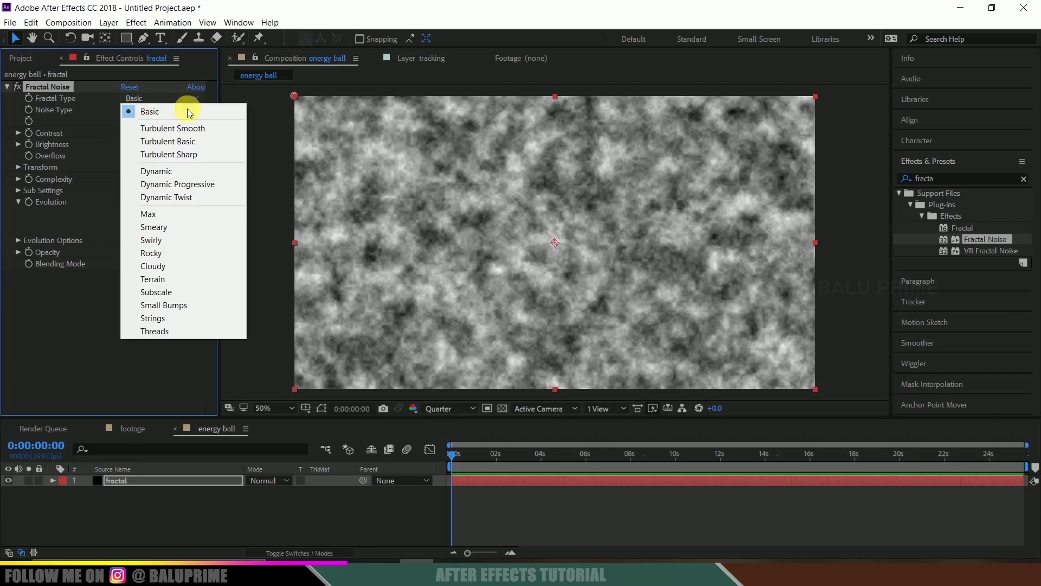
click(168, 184)
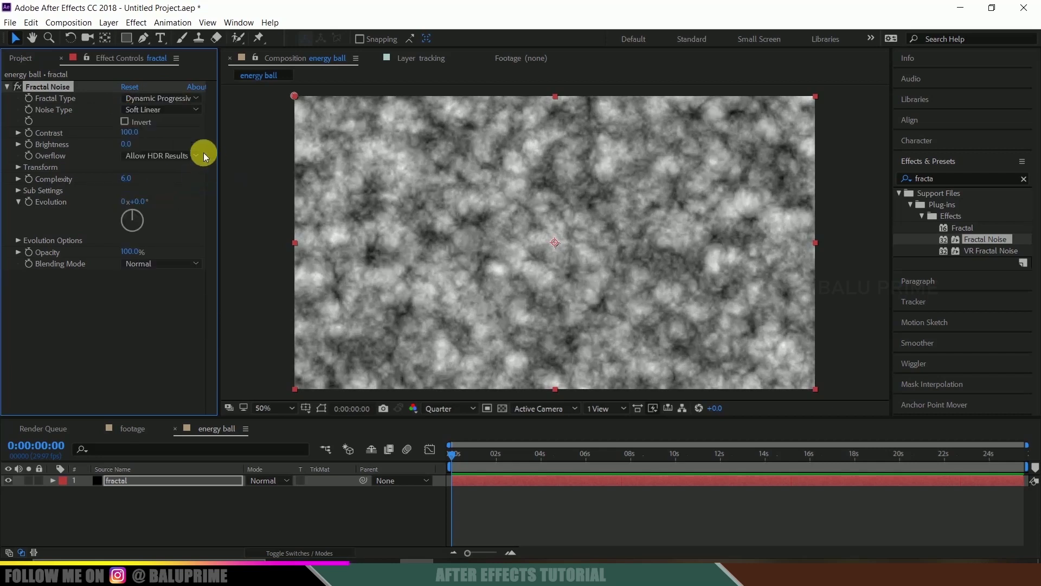
click(132, 139)
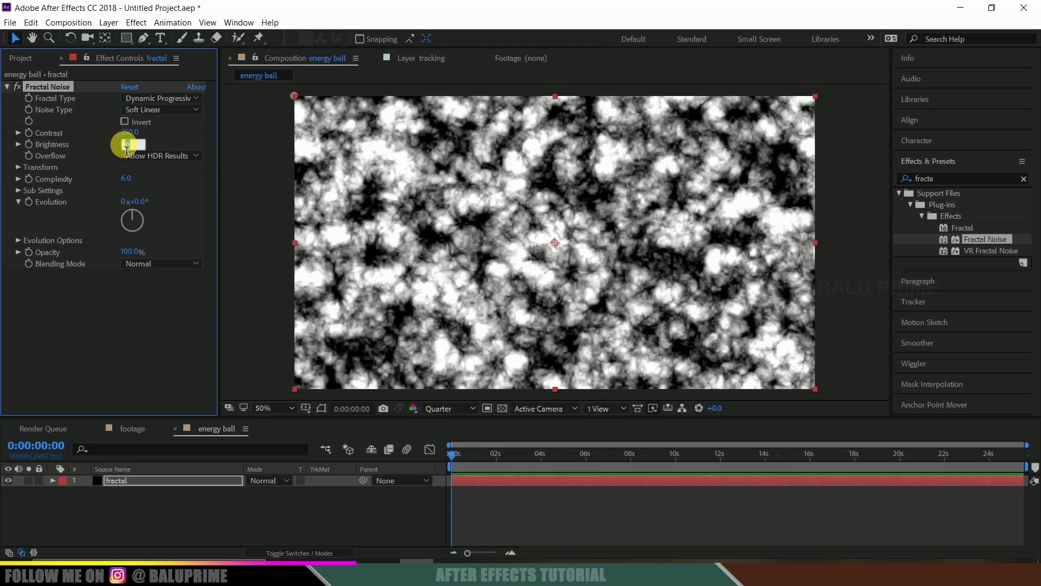
text(-25)
click(129, 145)
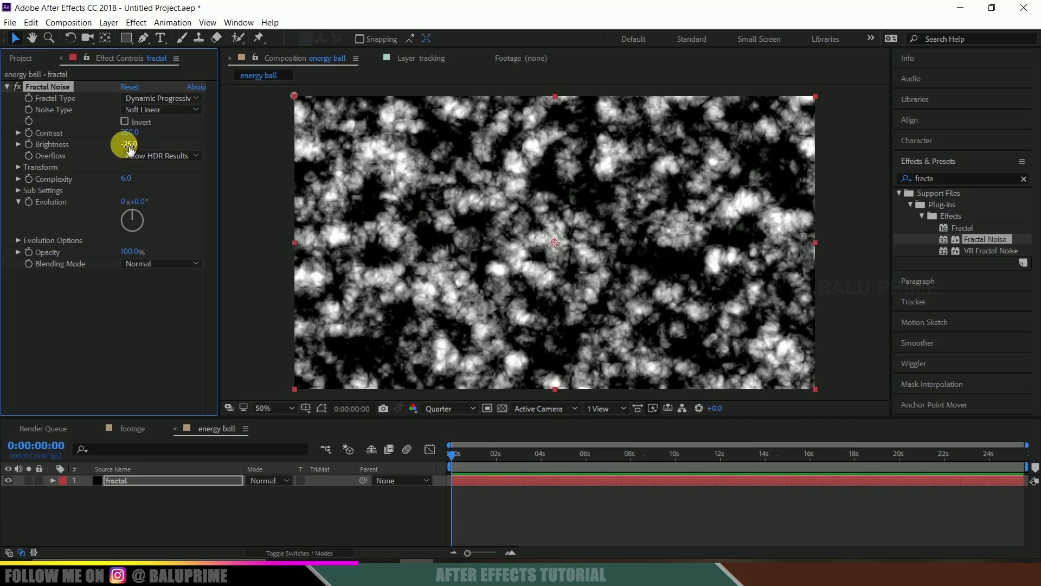
click(179, 110)
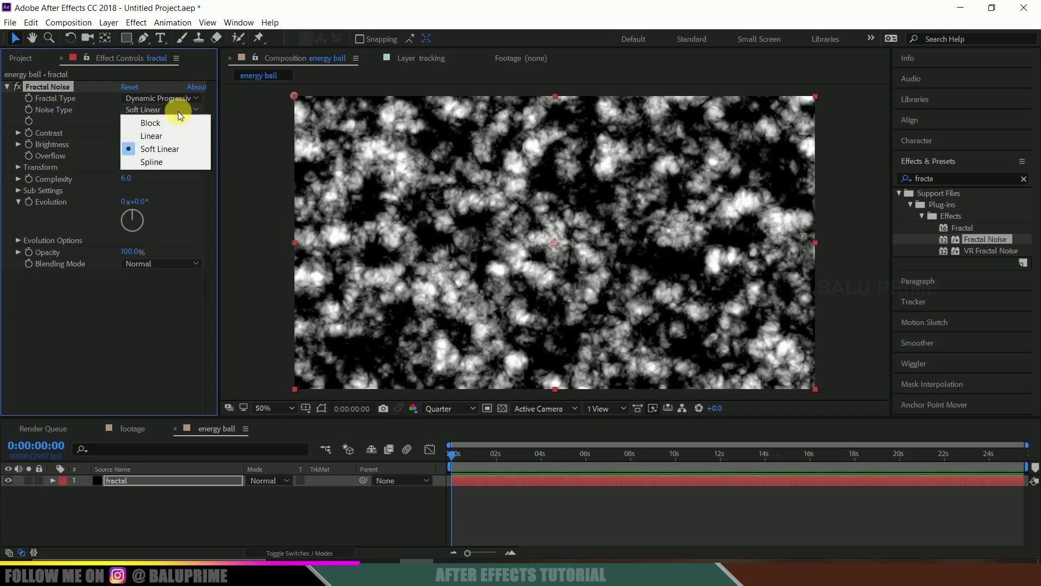
click(168, 137)
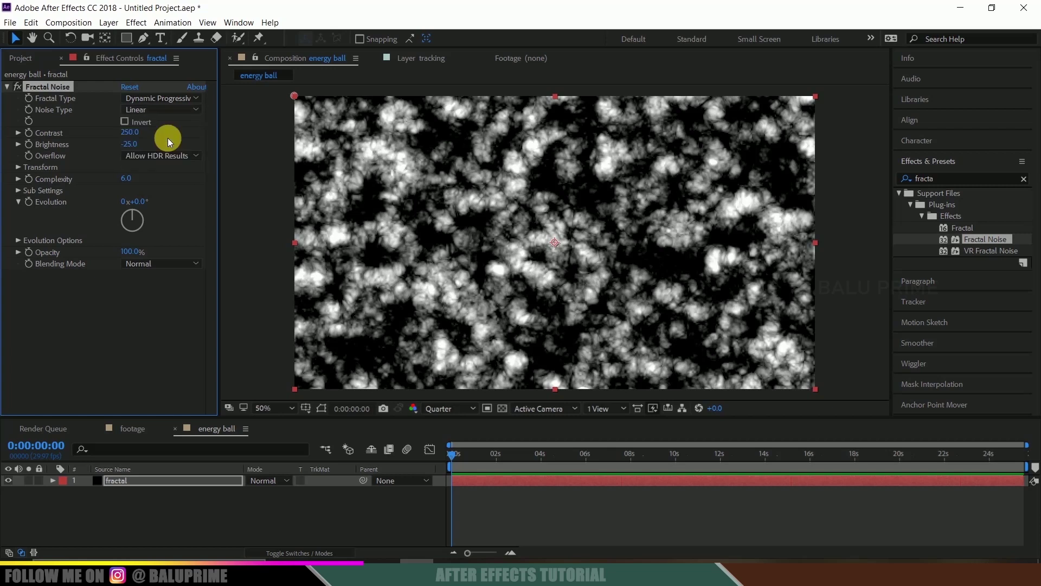
Turn on Invert for the Fractal Noise and preview the energy ball composition from its beginning.
click(125, 123)
click(125, 122)
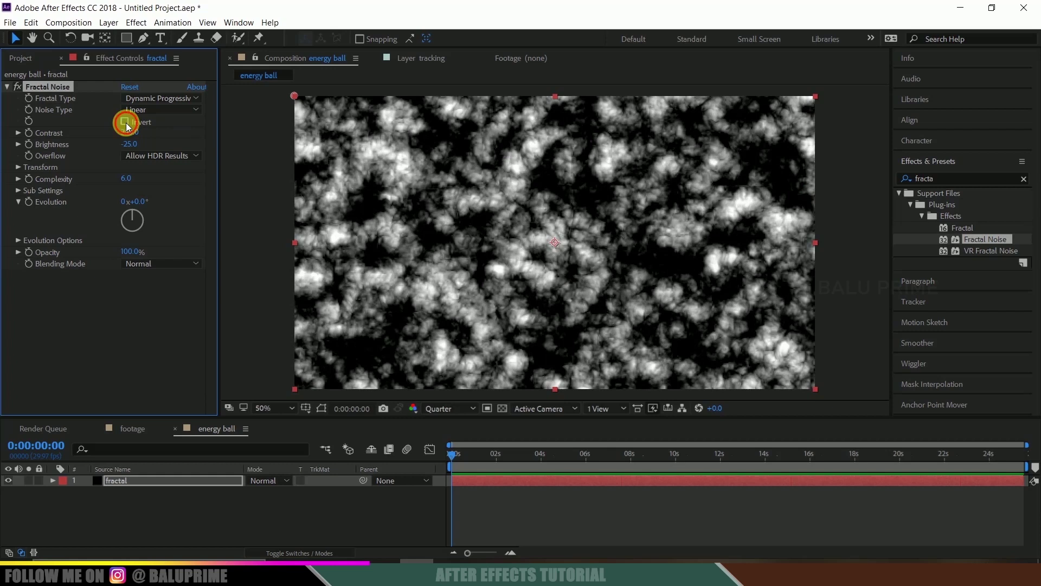
click(126, 123)
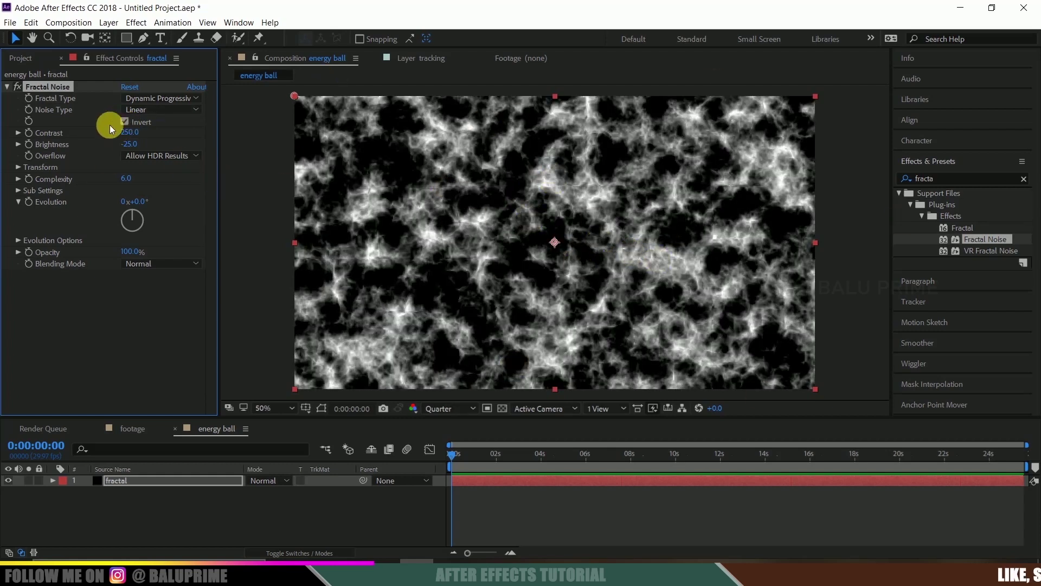
click(467, 456)
key(space)
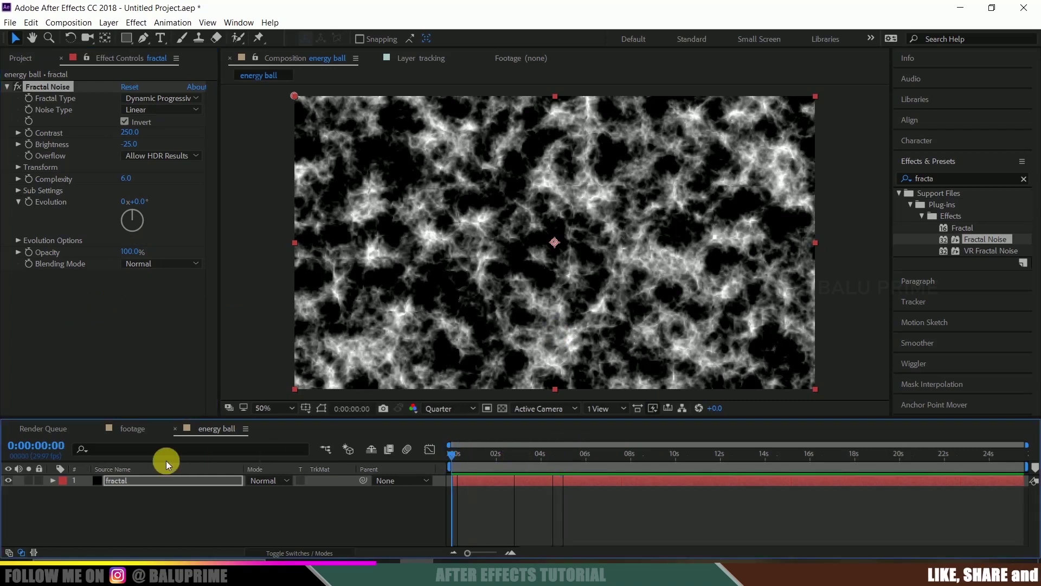
Keyframe the Fractal Noise Evolution from 0 at the start to 10 revolutions at 0:00:25:16, preview it and return to the start.
click(28, 203)
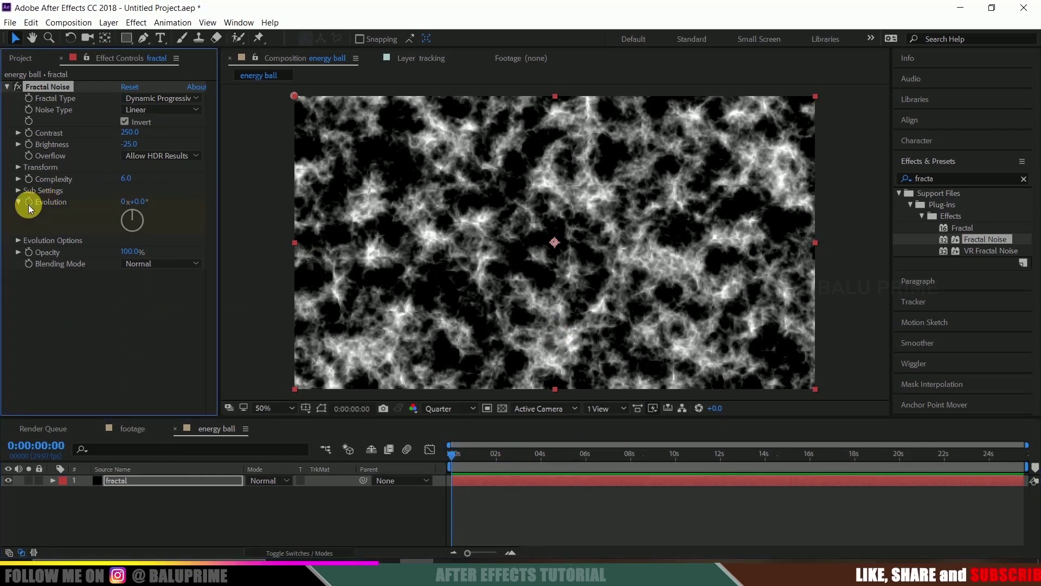
drag(599, 453, 1030, 452)
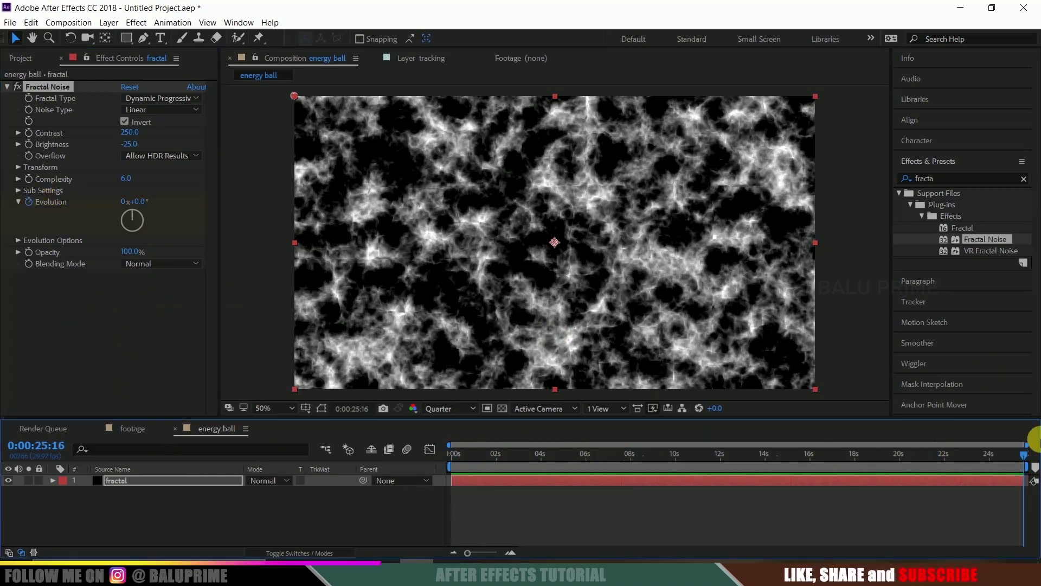
click(126, 203)
text(10)
key(Return)
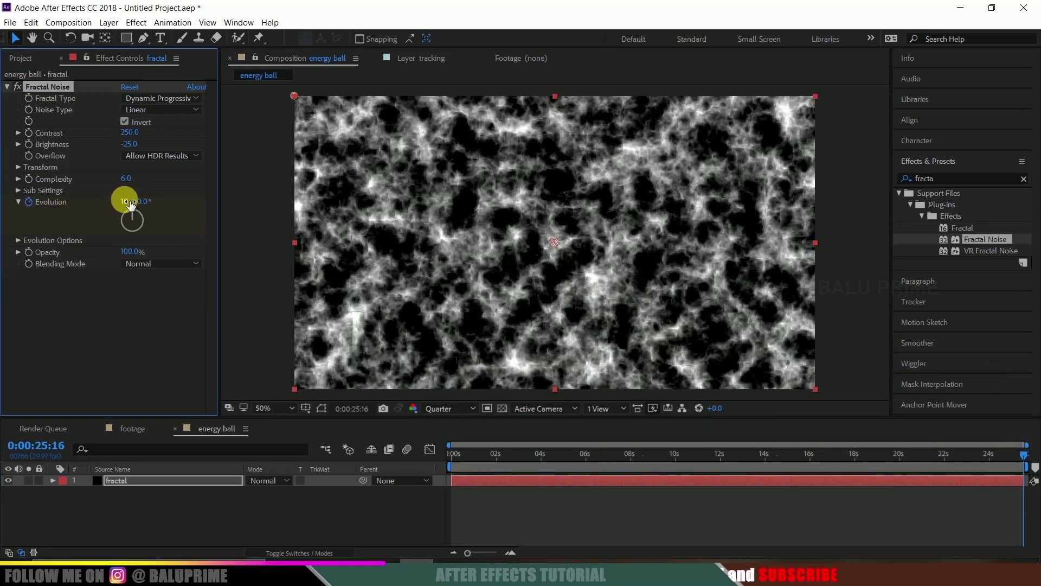
key(space)
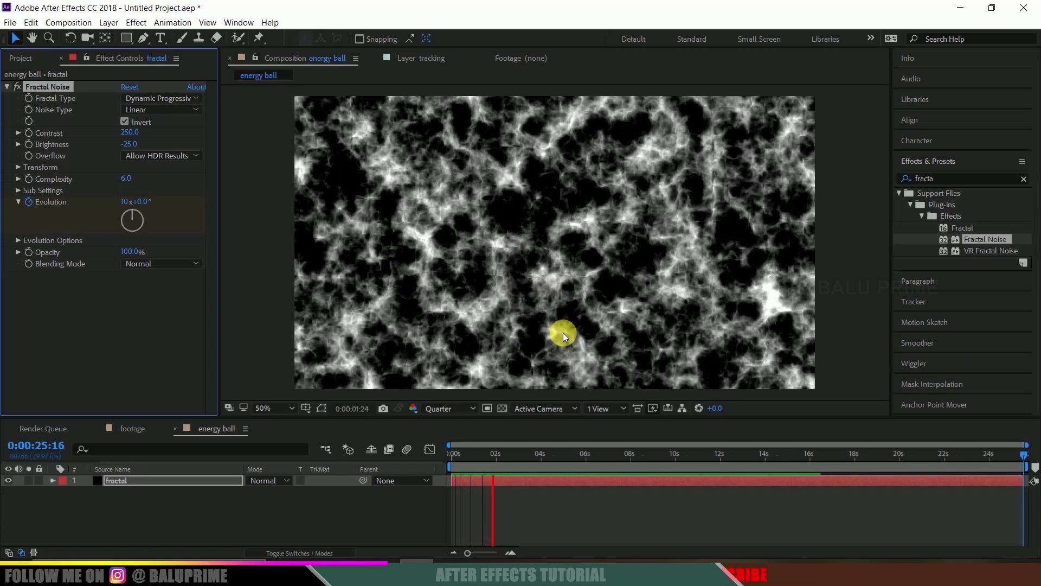
click(506, 480)
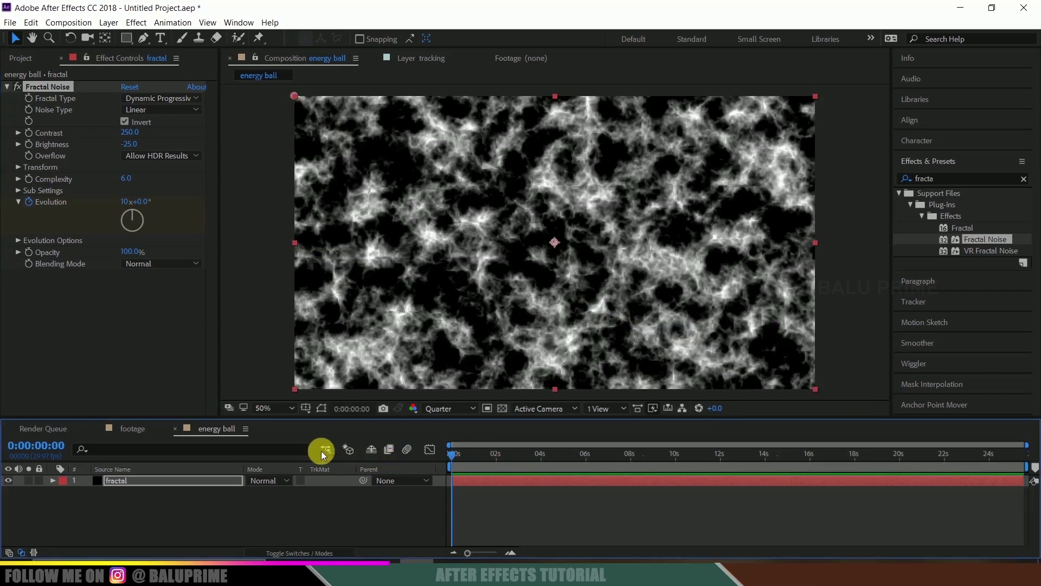
Search the effects for "sphere" and apply CC Sphere to the fractal layer.
click(119, 479)
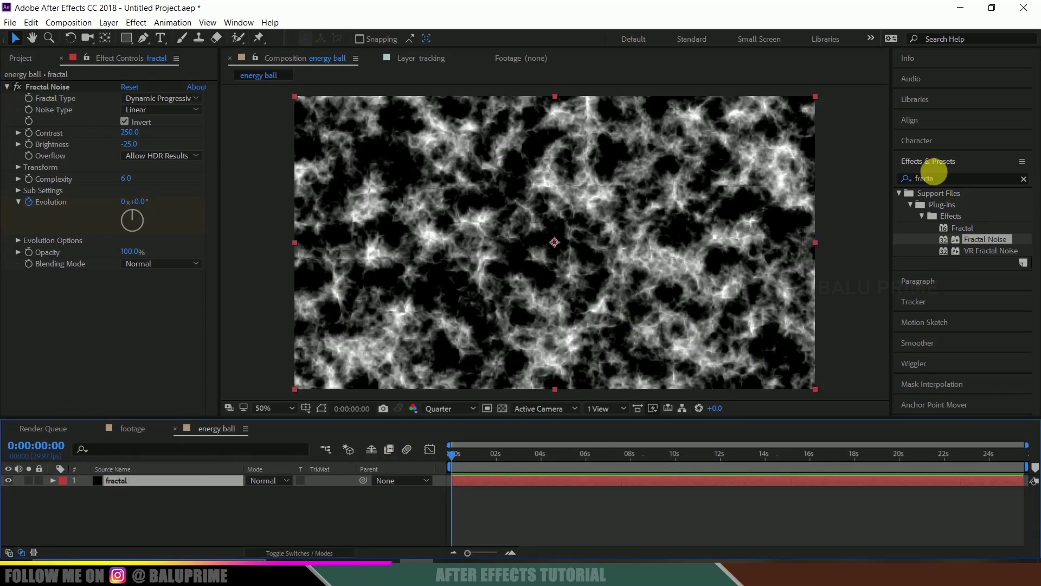
click(944, 180)
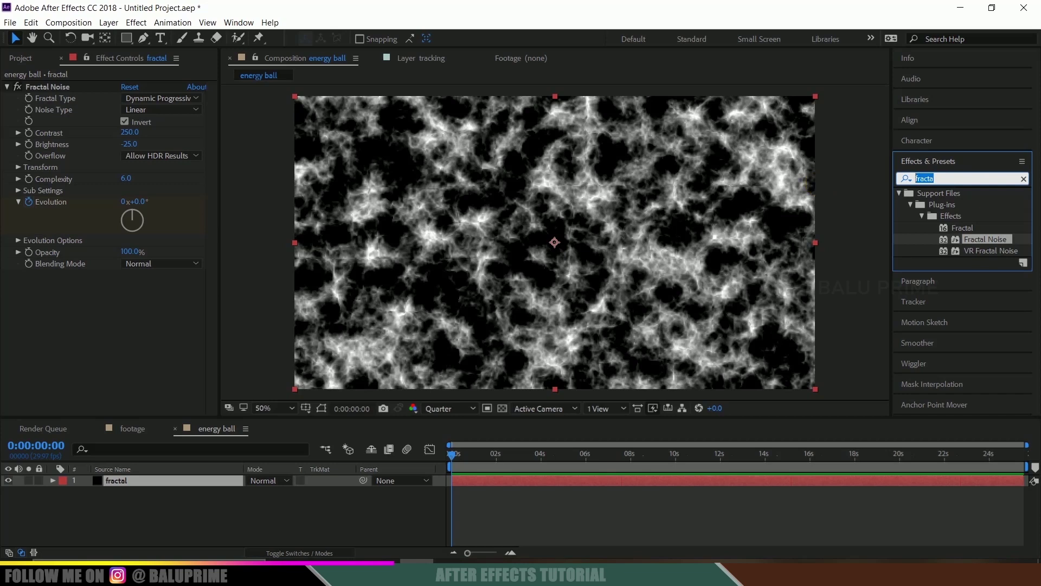
text(sphere)
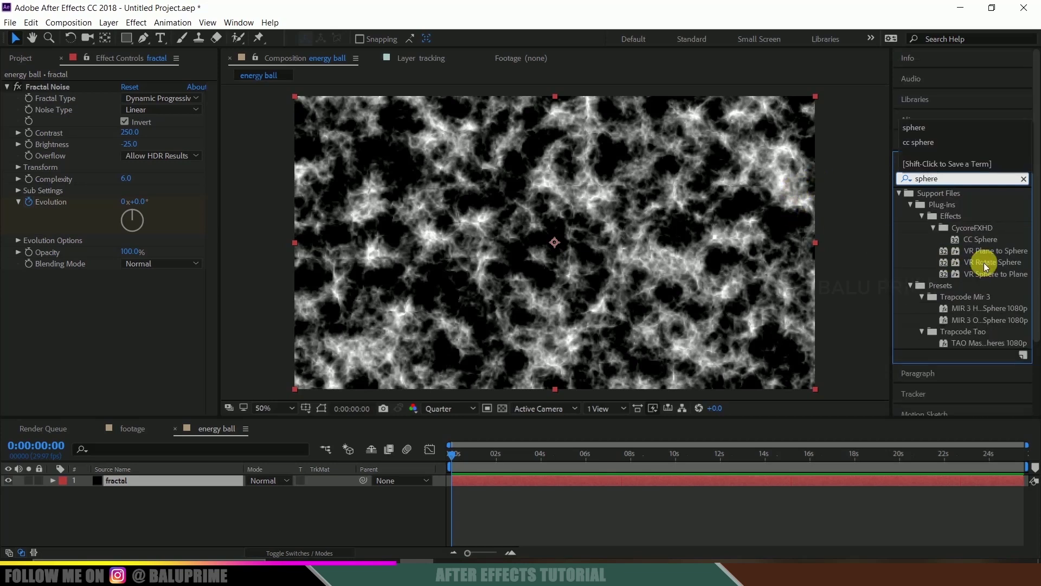
click(980, 240)
drag(982, 243, 138, 480)
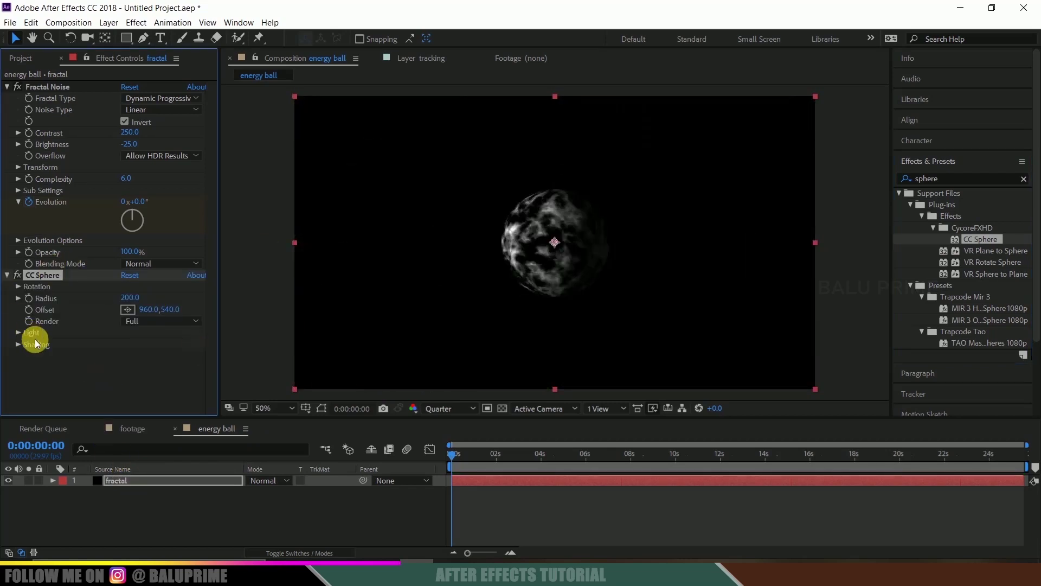
Set the CC Sphere's Light Height to 100 and its Light Intensity to 200.
click(19, 333)
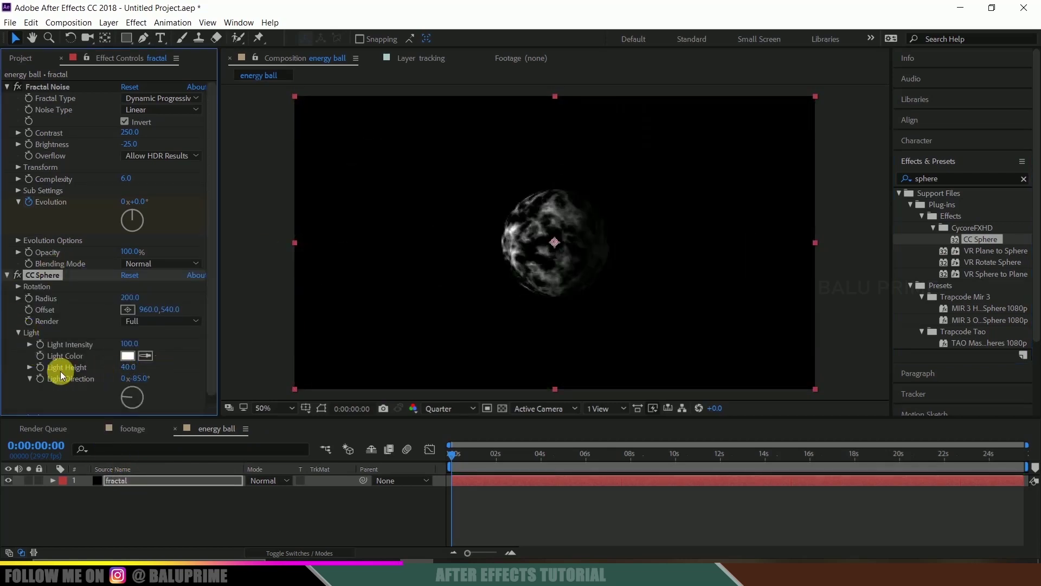
drag(130, 373, 379, 365)
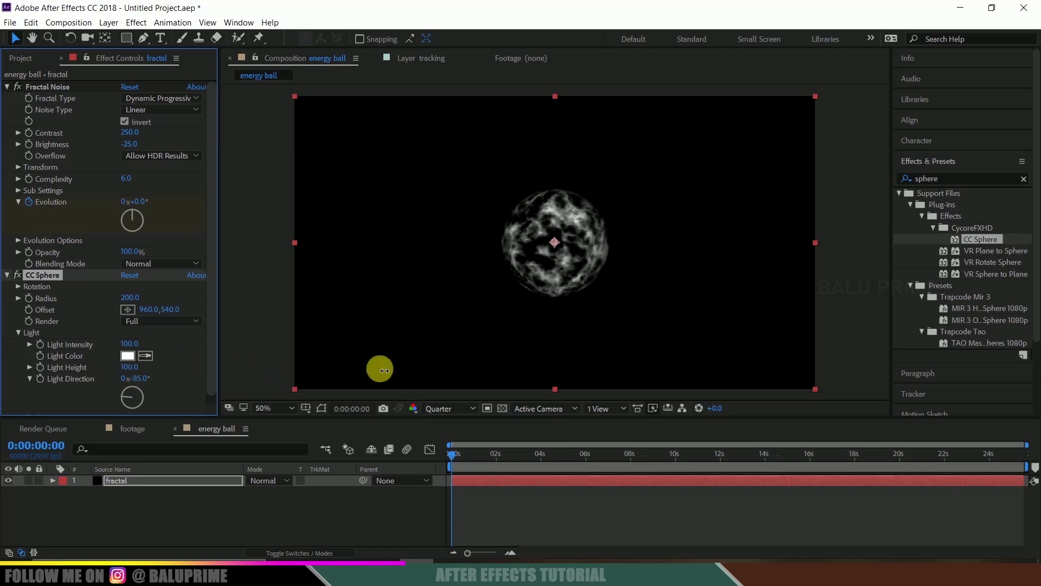
text(1)
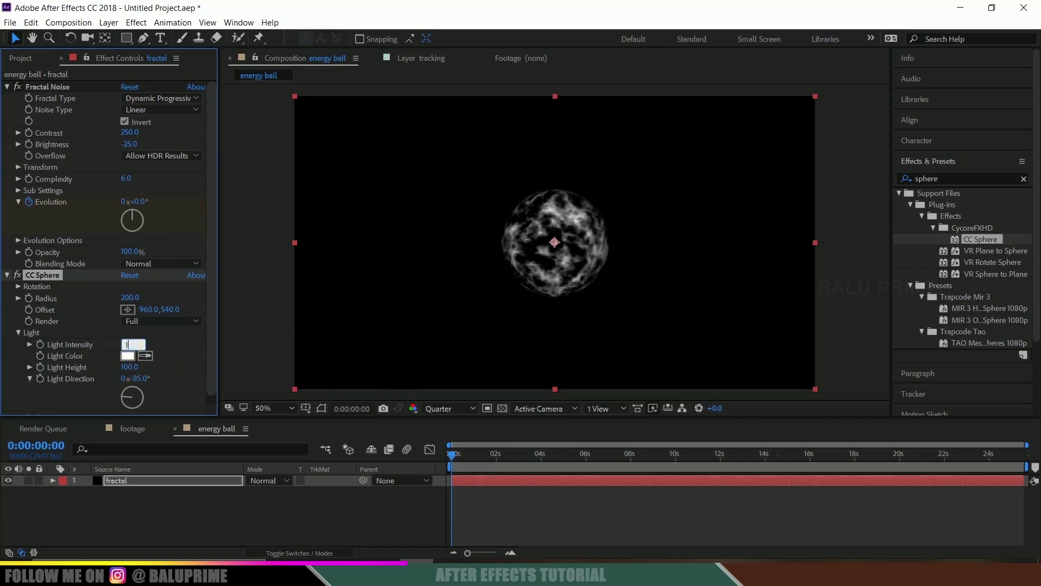
text(50)
click(129, 345)
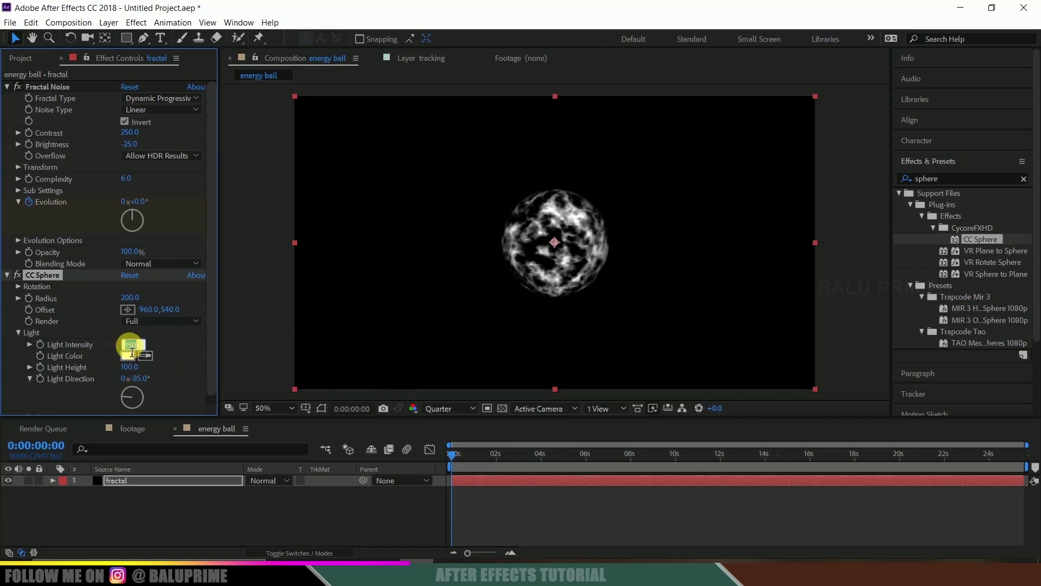
text(200)
click(133, 347)
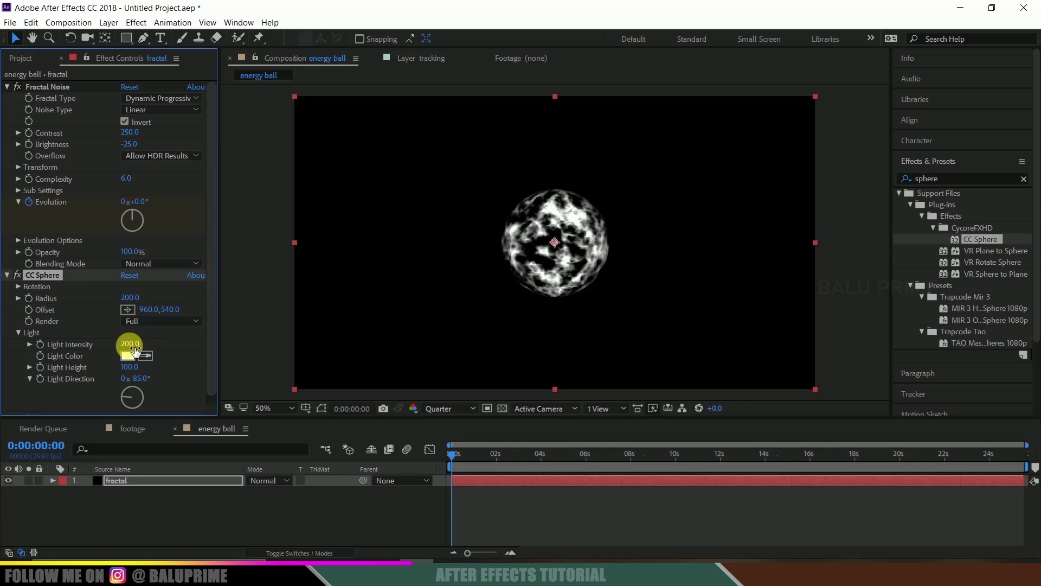
Keyframe the CC Sphere's Rotation Y from 0 at the start to 5 revolutions at 0:00:25:16, preview it and return to the start.
click(19, 287)
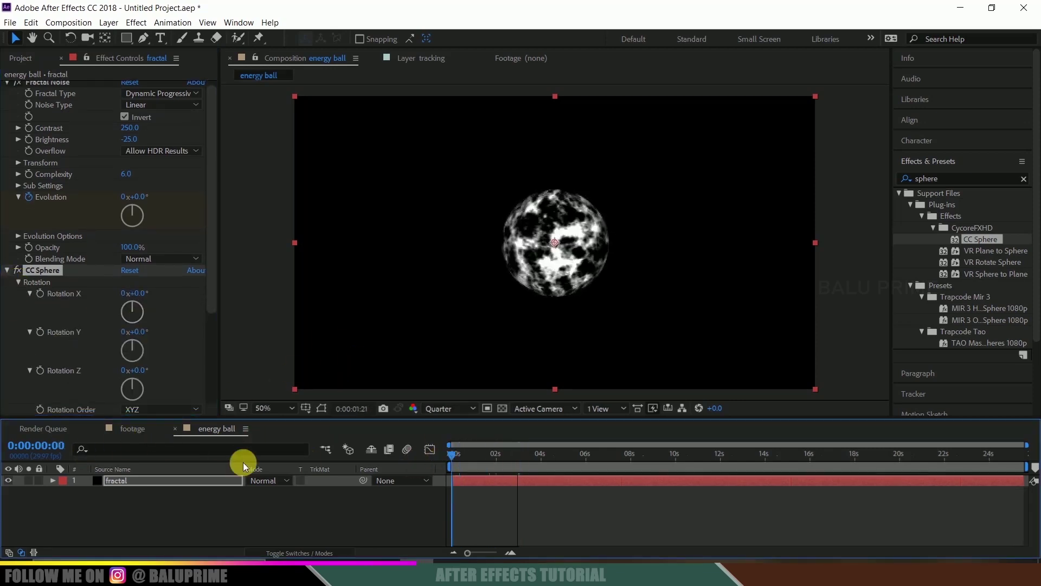
click(39, 332)
drag(455, 452, 1025, 455)
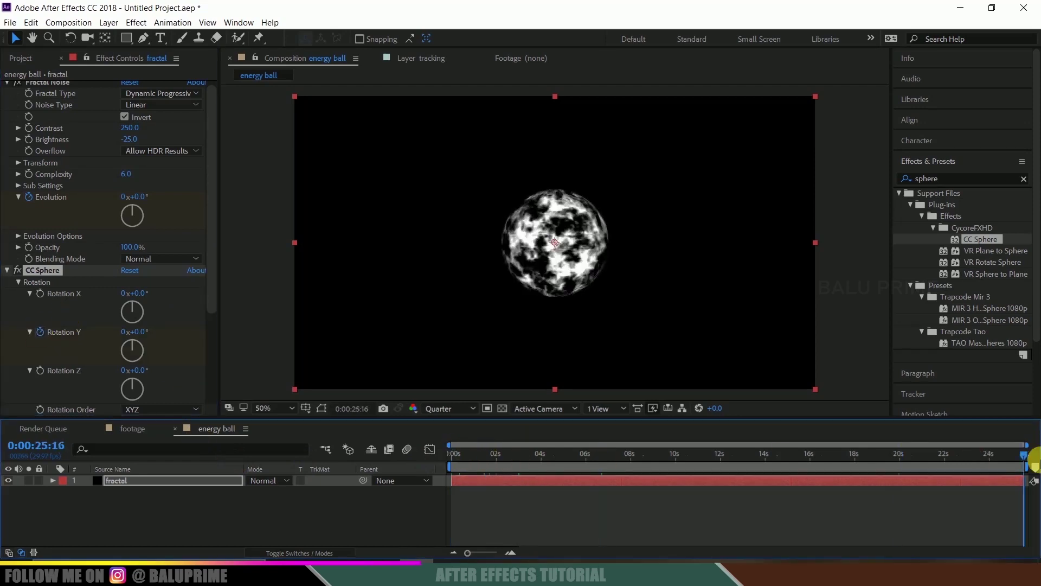
click(122, 332)
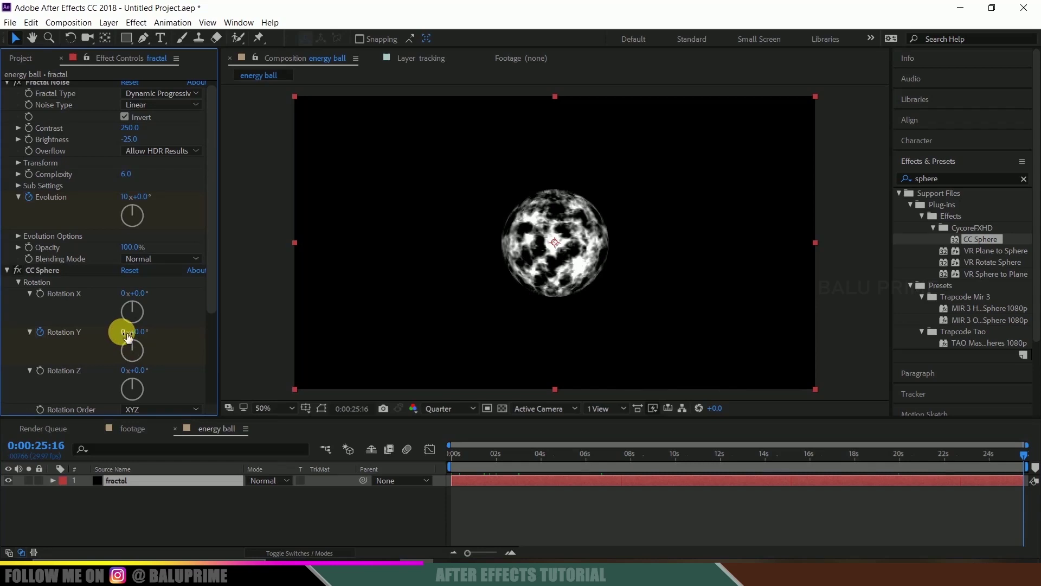
key(Return)
key(space)
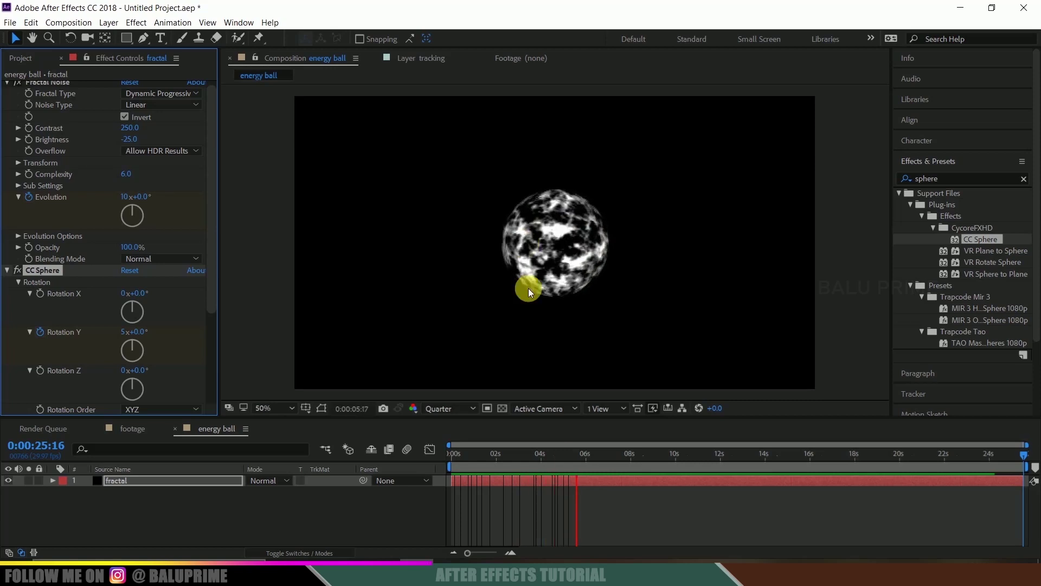
click(412, 460)
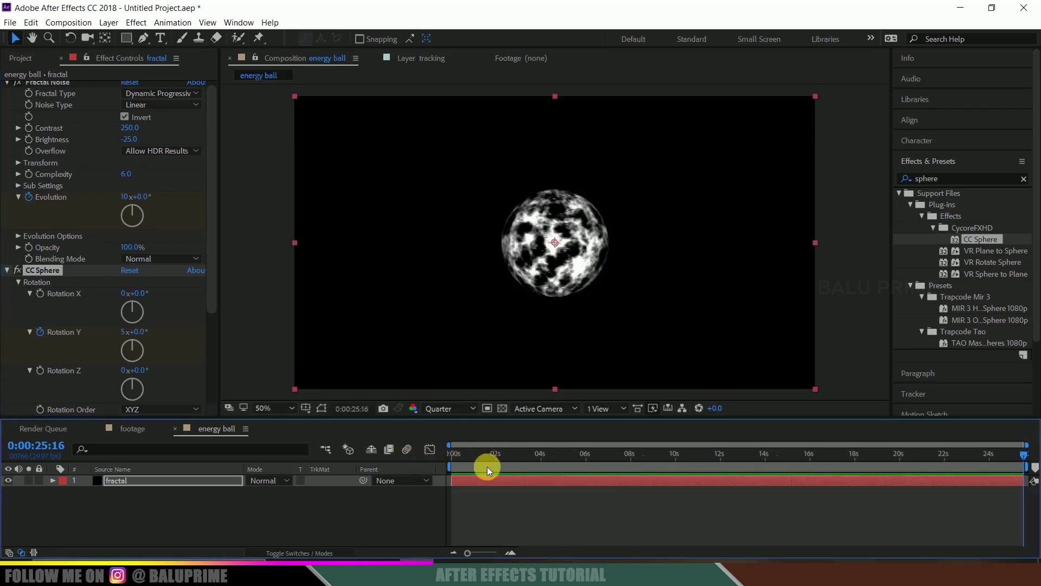
drag(487, 467, 413, 466)
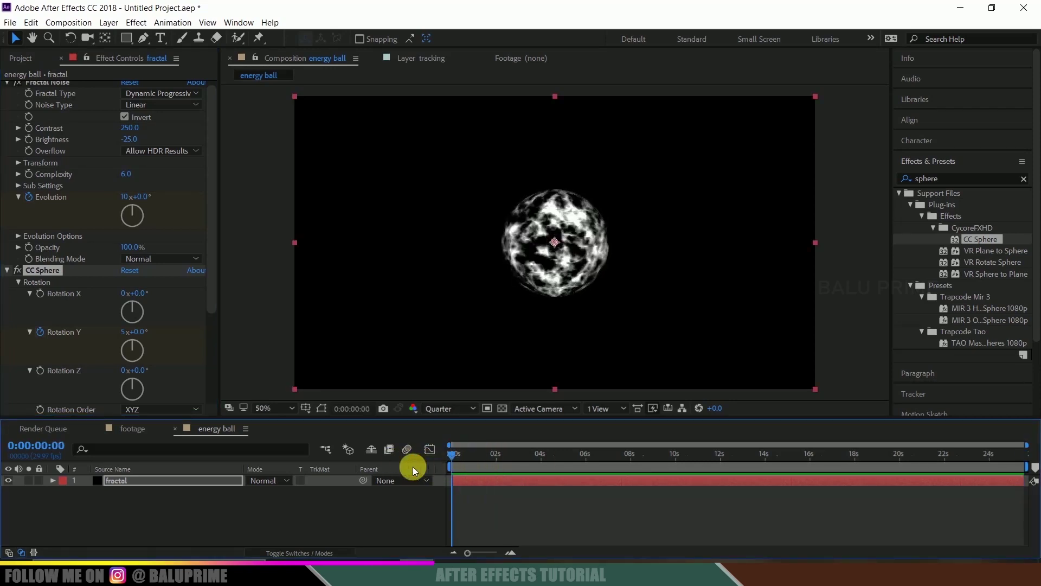
Change the CC Sphere's Light Color on the fractal layer to bright blue 00D9FF.
click(102, 481)
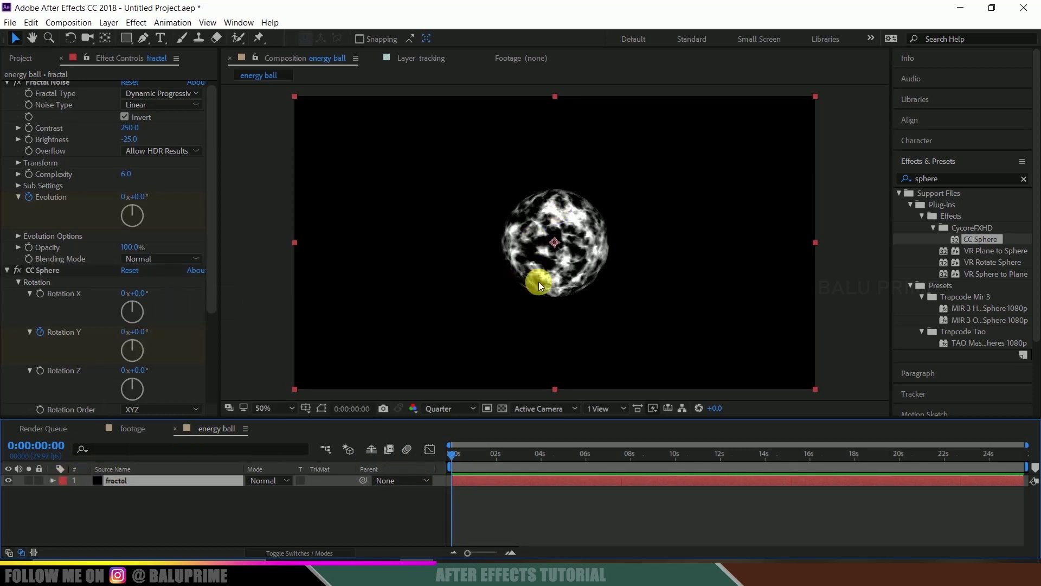
scroll(65, 343, down, 4)
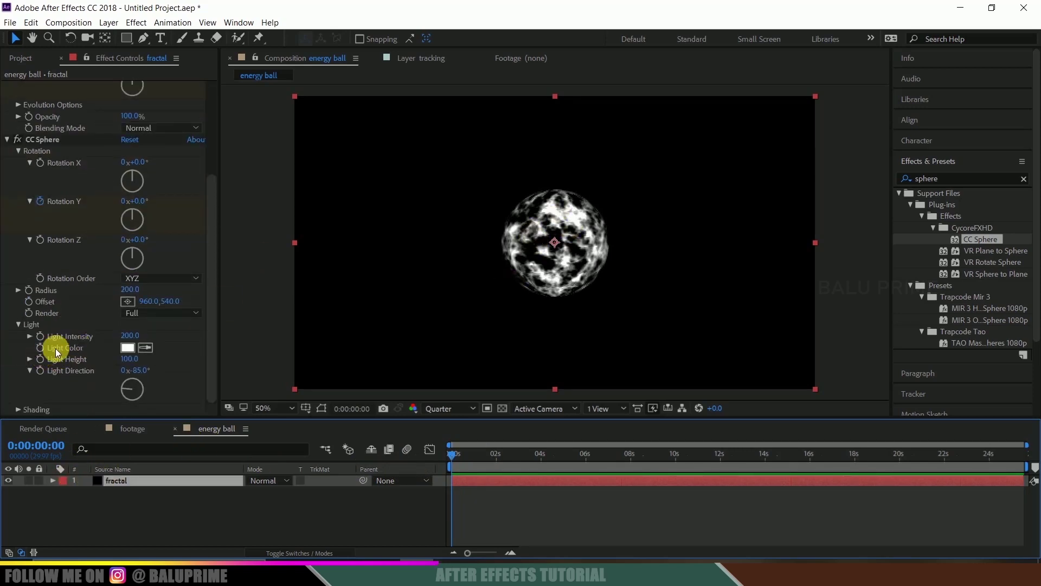
click(127, 347)
drag(909, 428, 899, 404)
click(885, 326)
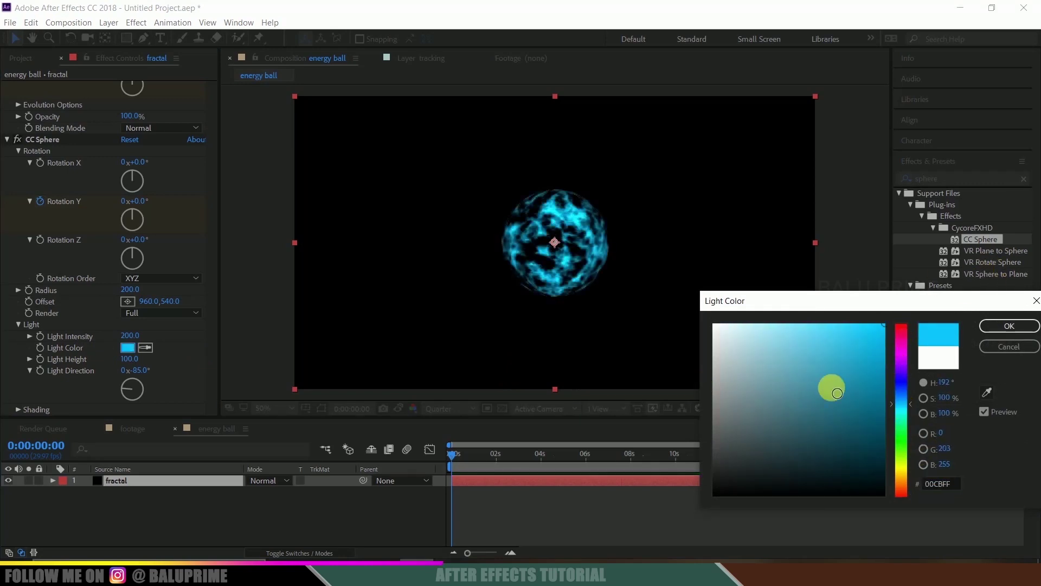
click(898, 406)
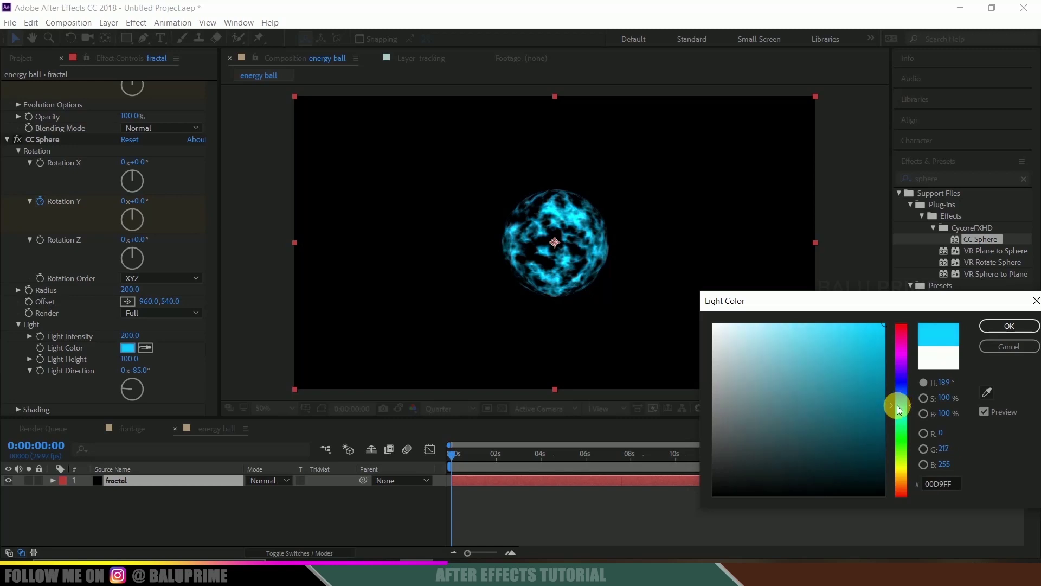
click(1009, 327)
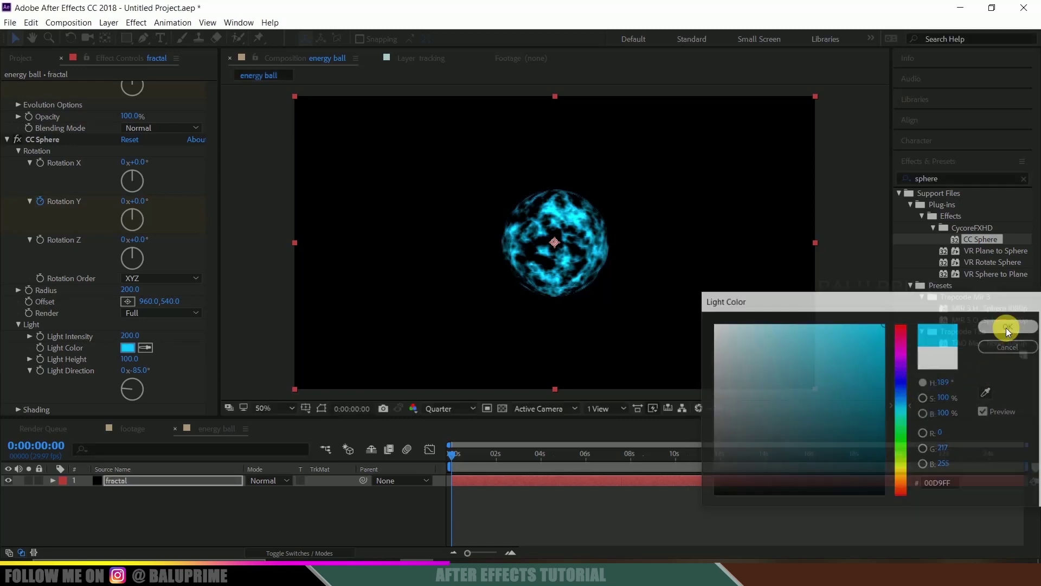
Duplicate the fractal layer in the energy ball composition.
click(148, 502)
click(119, 479)
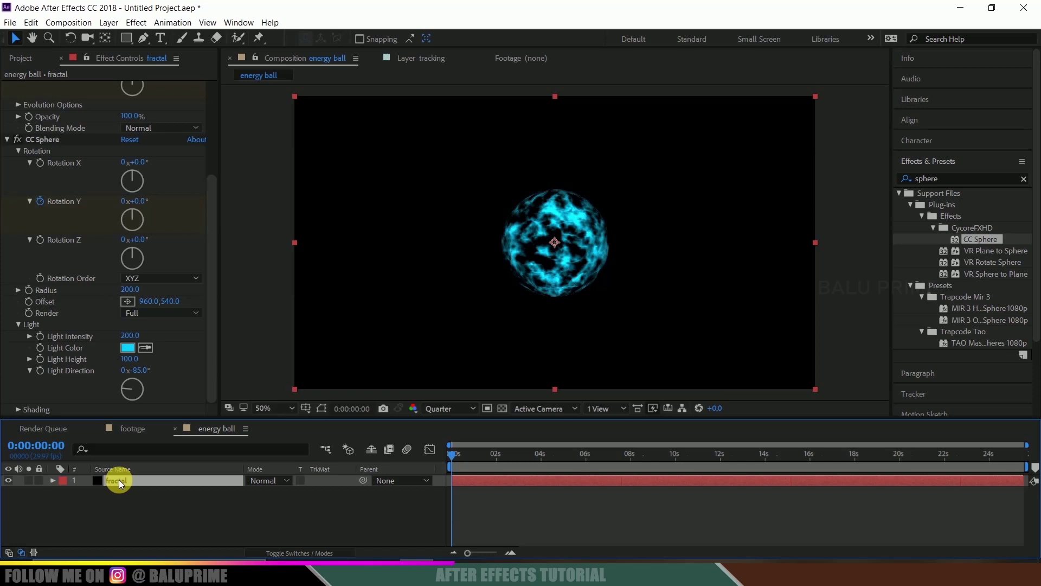
click(31, 22)
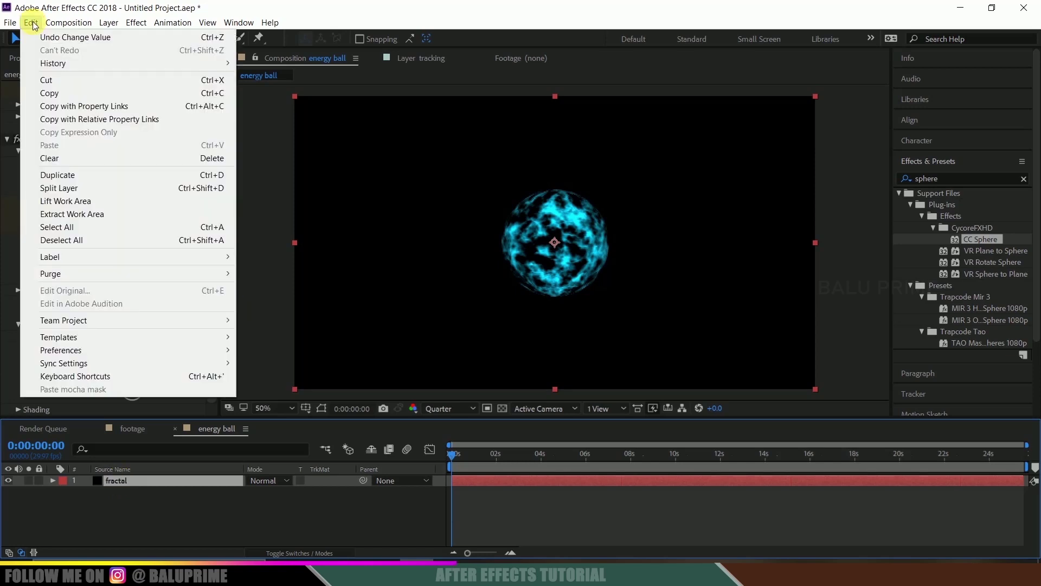
click(66, 175)
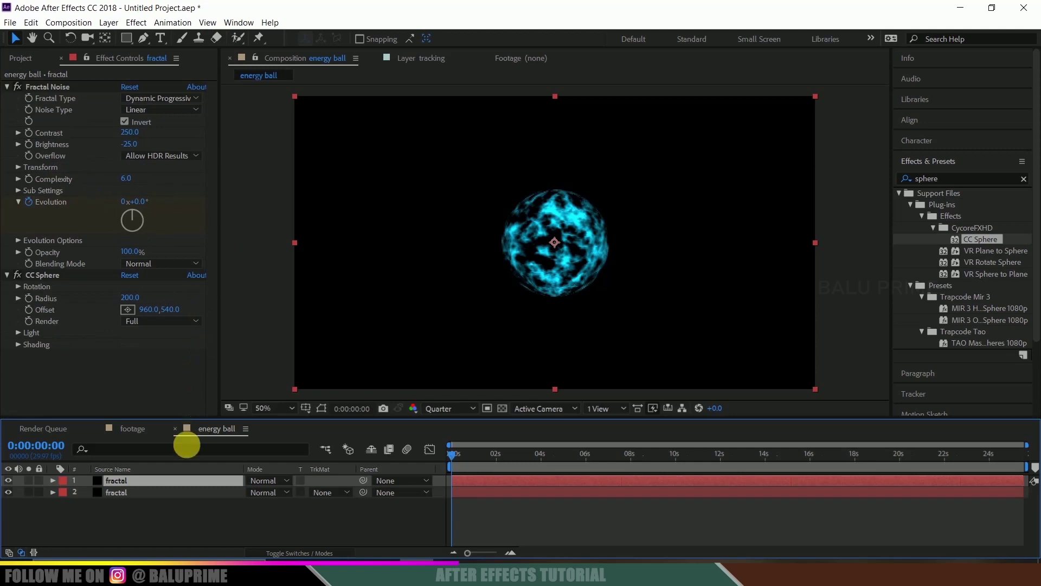
Set the Fractal Noise on the lower fractal layer to contrast 200 and brightness -50.
click(131, 490)
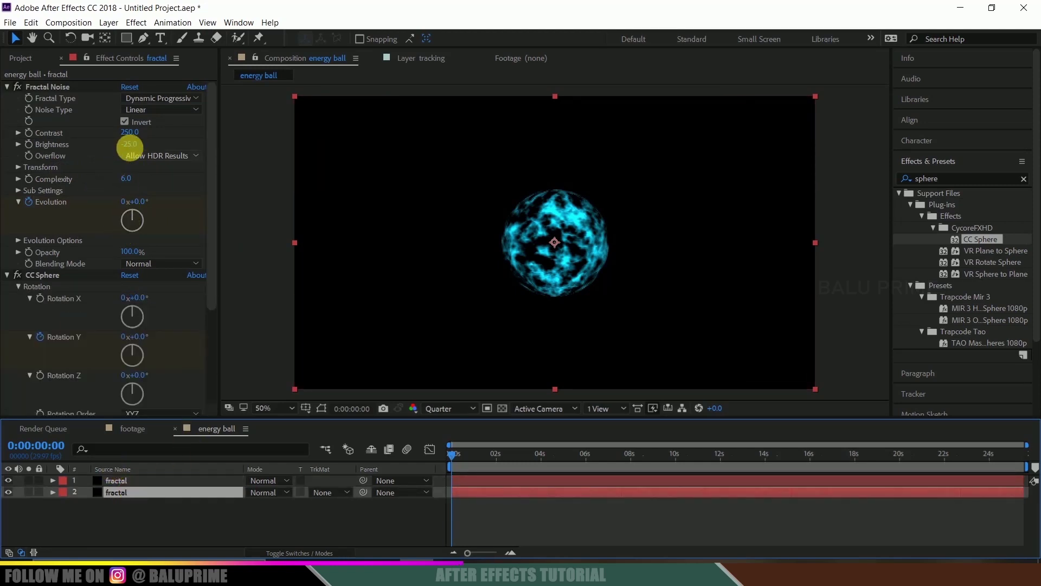
click(130, 132)
text(200)
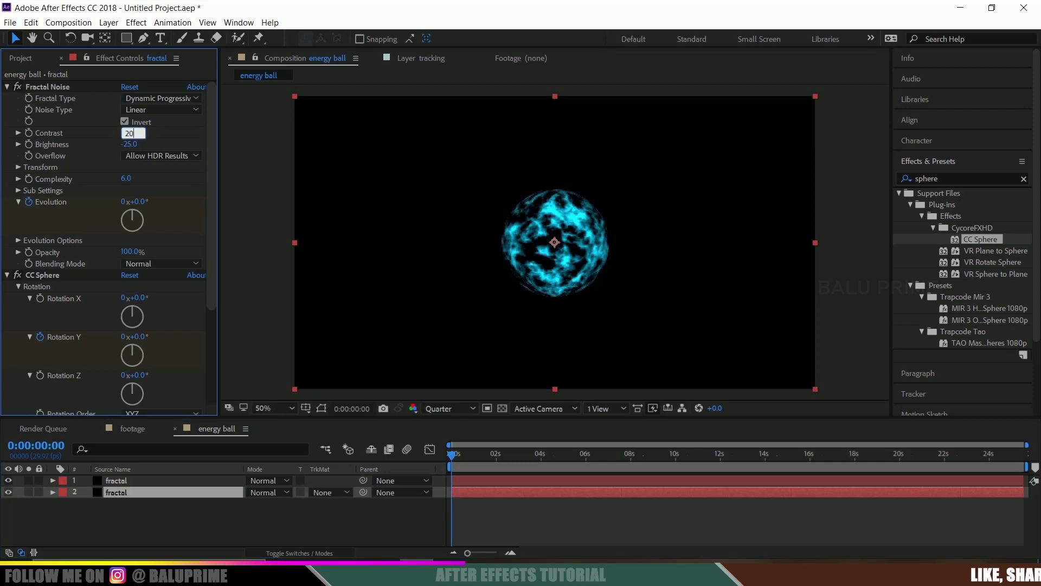
key(Return)
click(132, 144)
text(-50)
key(Return)
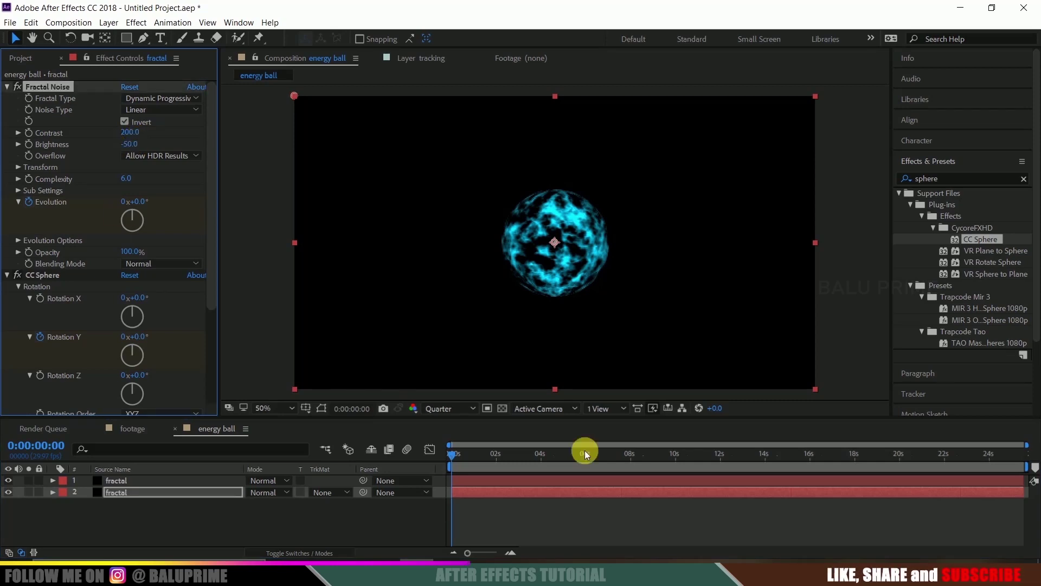
Keyframe the lower fractal layer's Fractal Noise Evolution to 5 revolutions at 0:00:25:16 and return to the start.
drag(463, 458, 1022, 451)
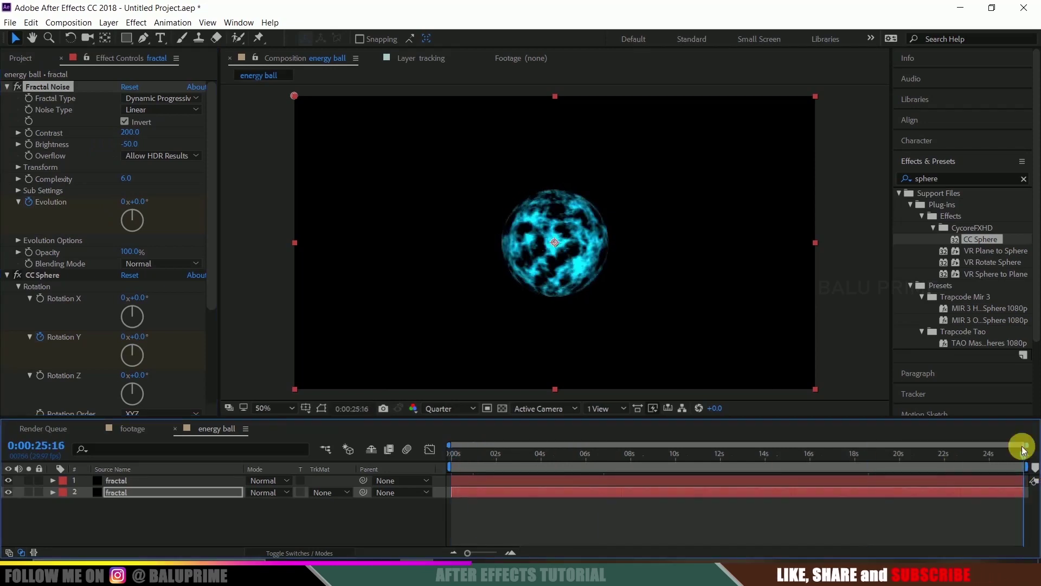
click(126, 202)
text(5)
key(Return)
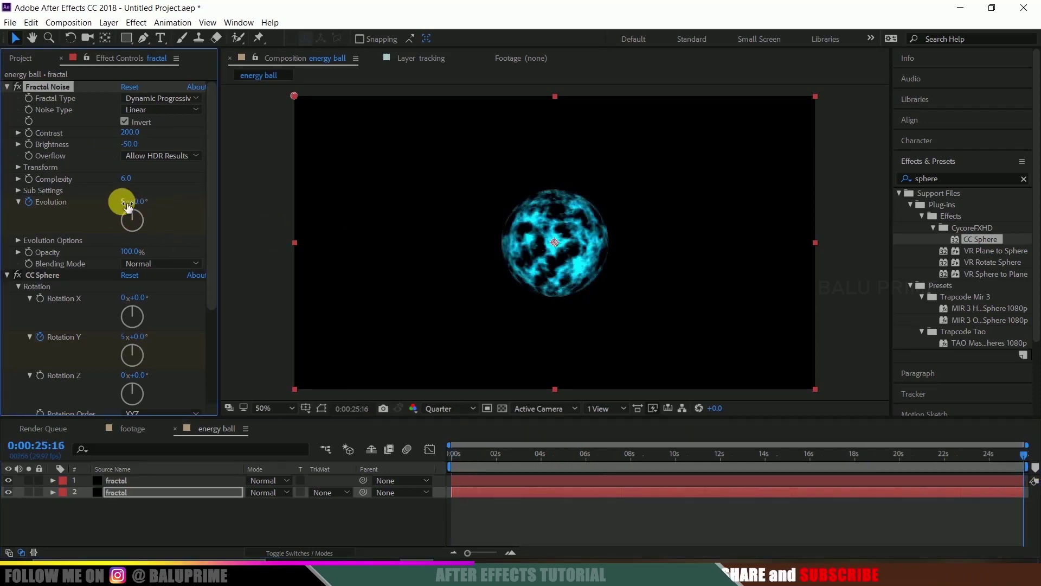
drag(494, 457, 263, 464)
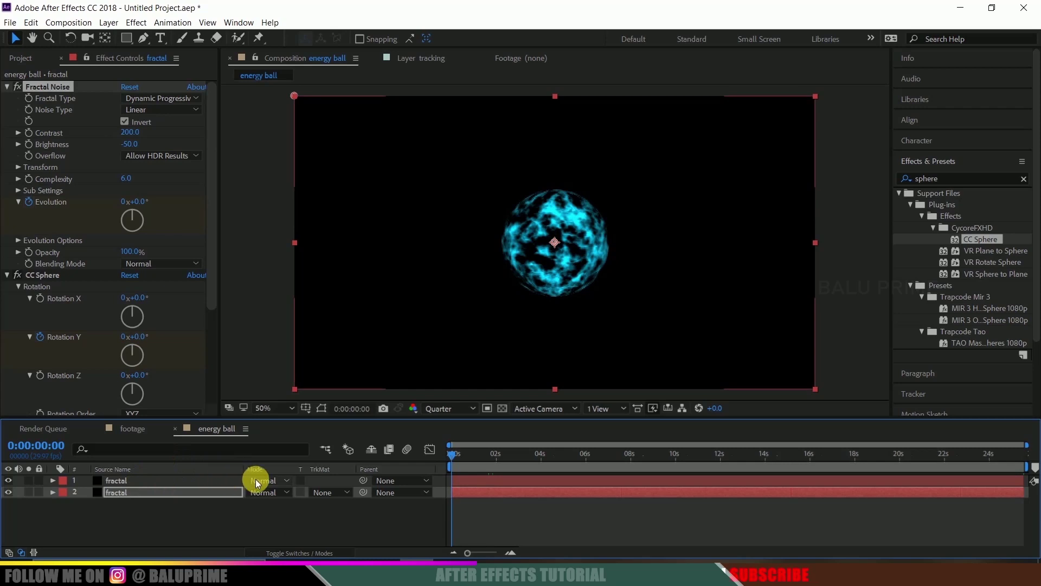
Set the upper fractal layer's blending mode to Screen.
click(271, 480)
click(196, 480)
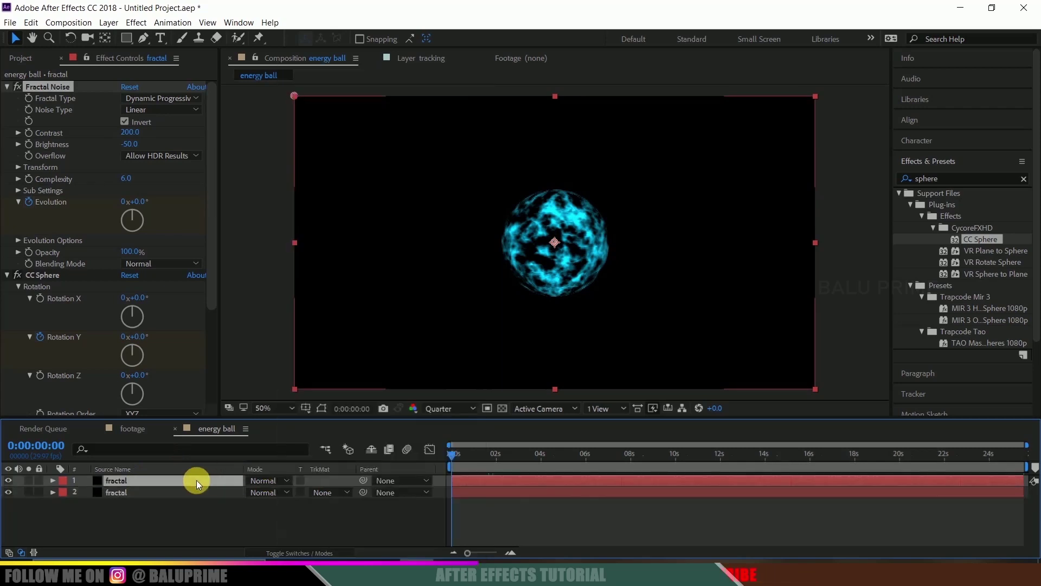
click(274, 479)
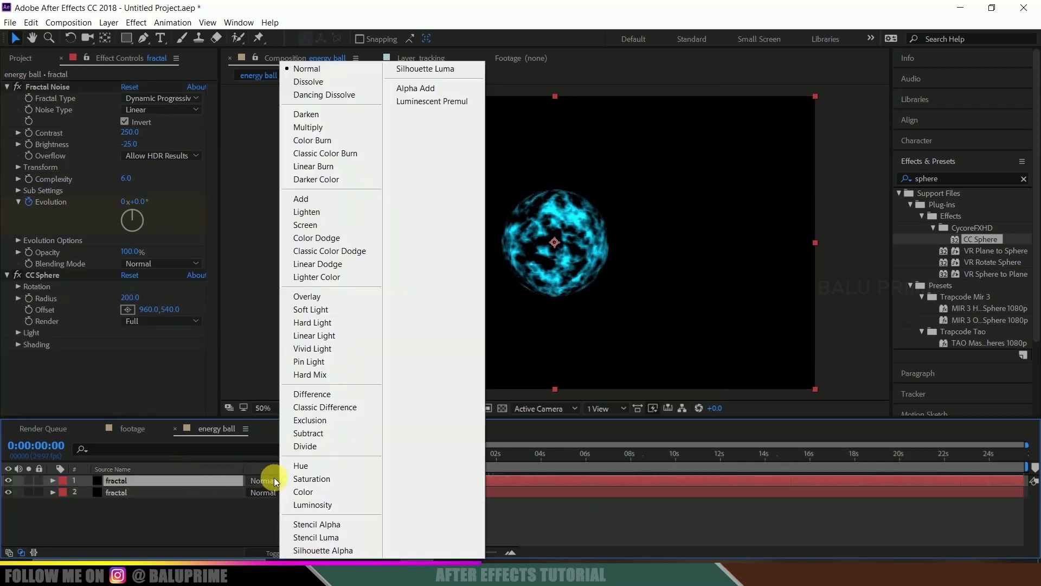
click(263, 483)
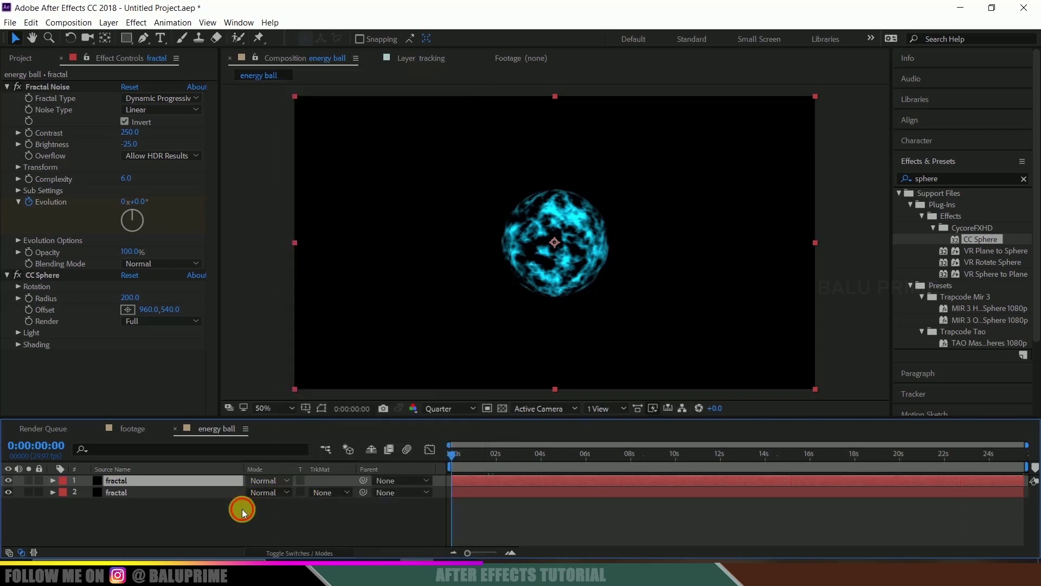
click(287, 553)
click(287, 553)
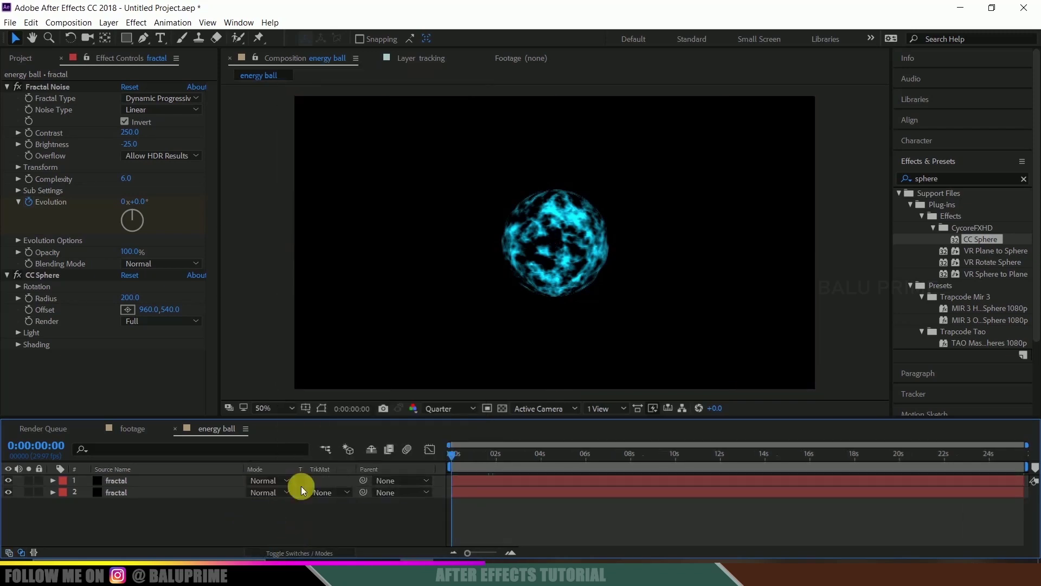
click(260, 480)
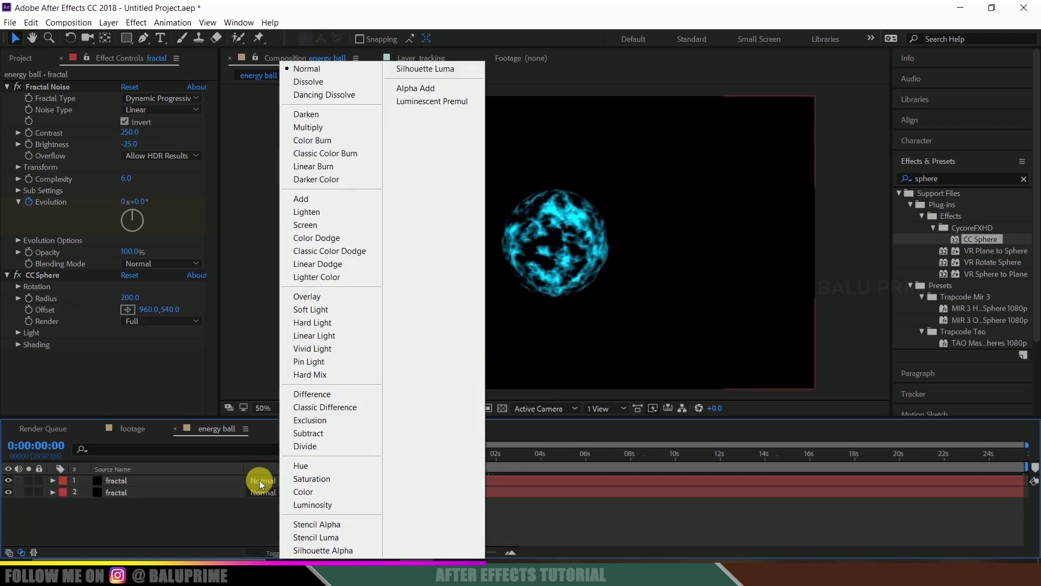
click(312, 223)
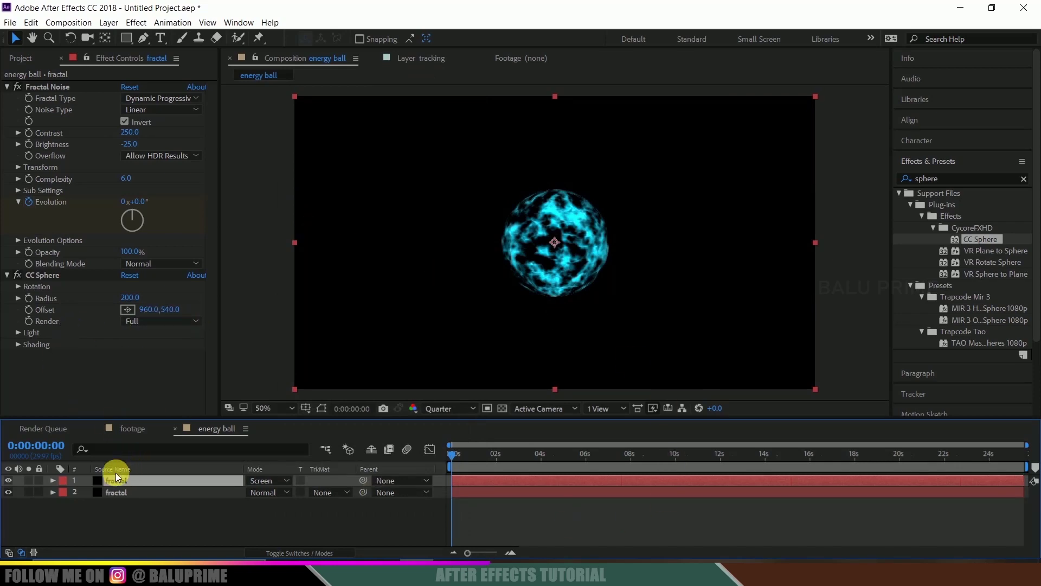
Change the CC Sphere's Light Color on the lower fractal layer to orange FF7000 and preview the animation.
click(109, 490)
scroll(88, 352, down, 3)
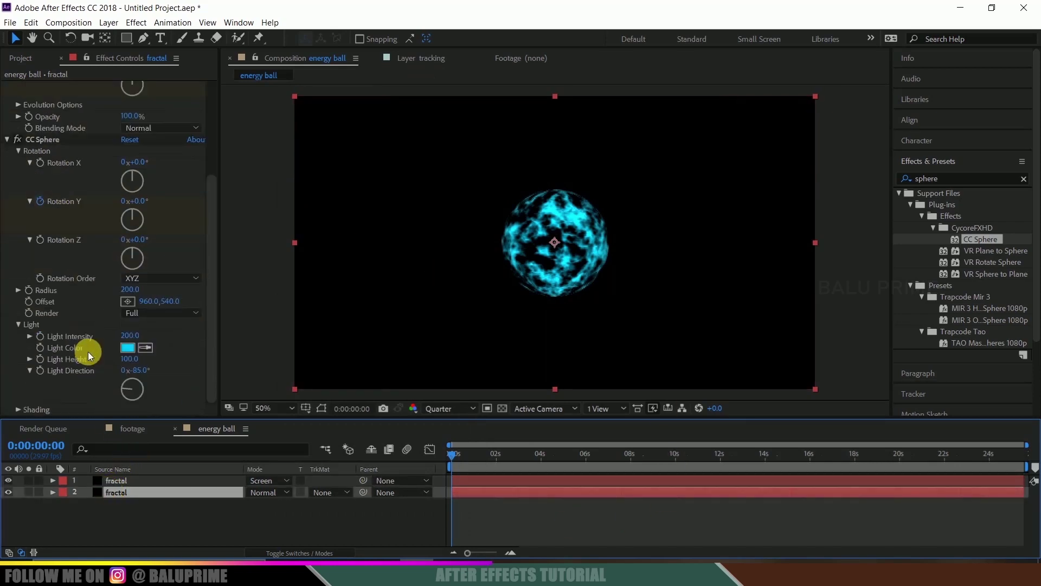
click(127, 349)
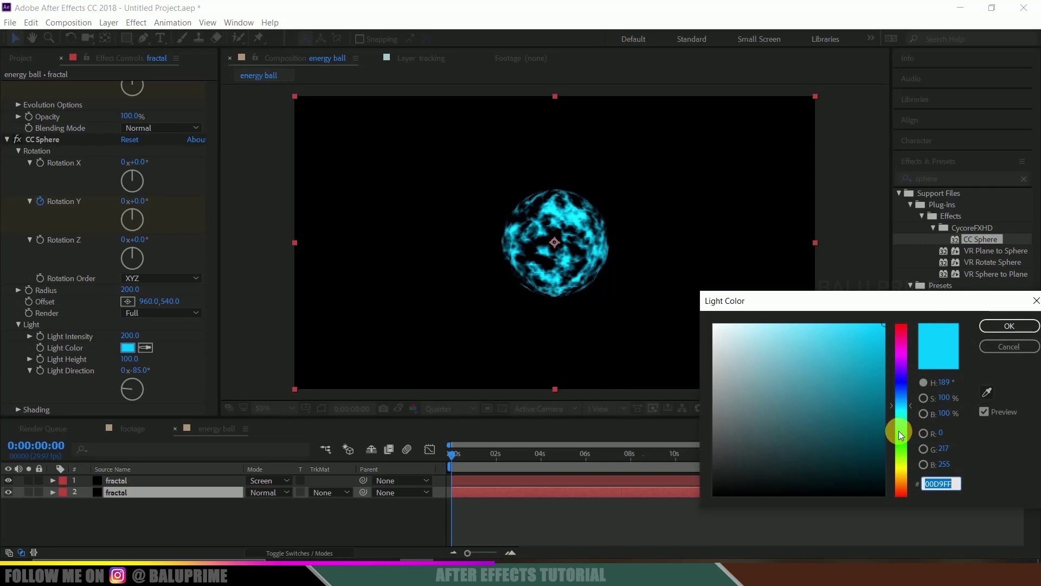
drag(899, 431, 901, 483)
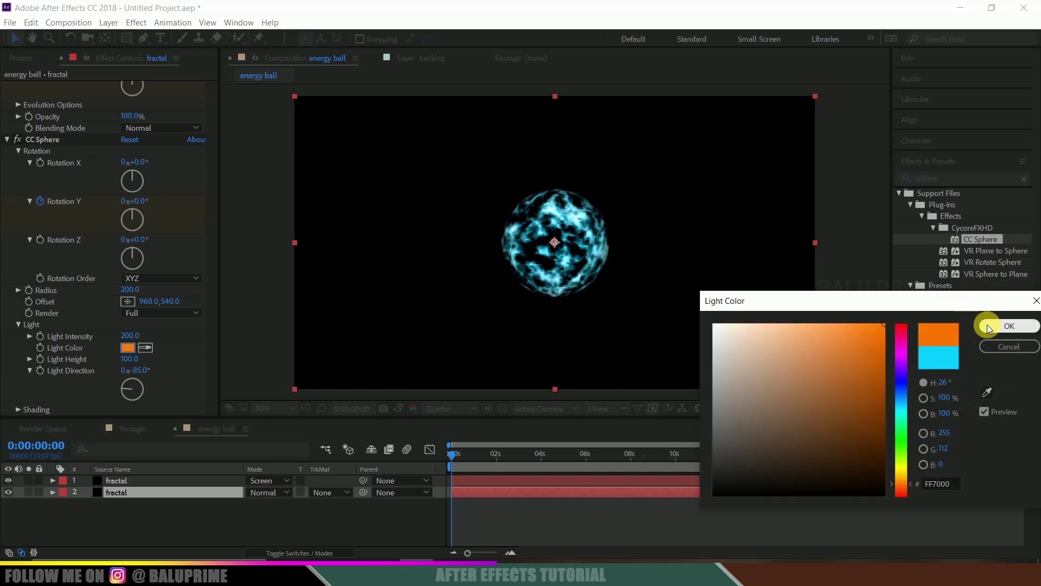
click(987, 324)
click(535, 503)
key(space)
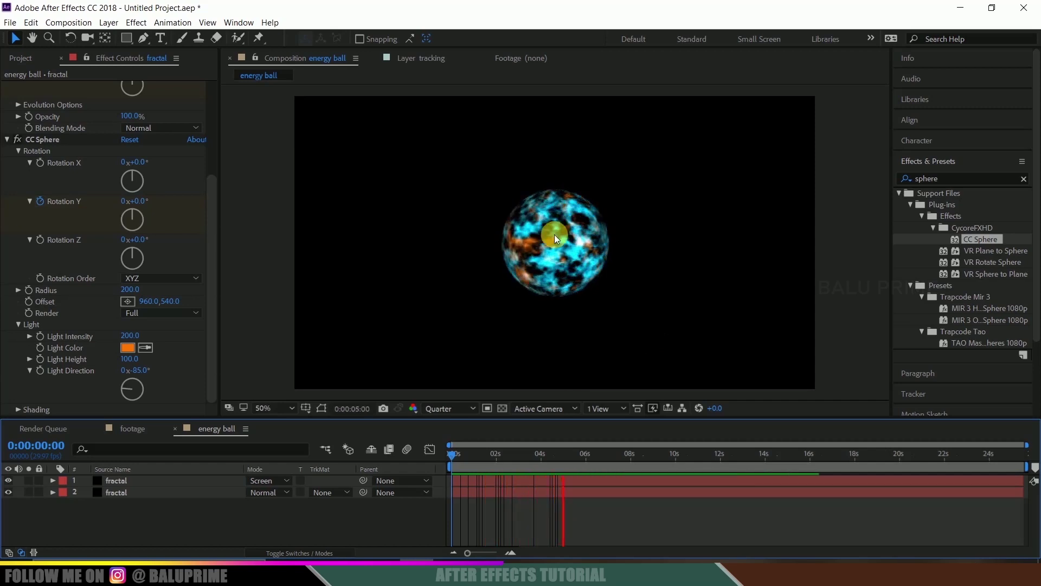
key(space)
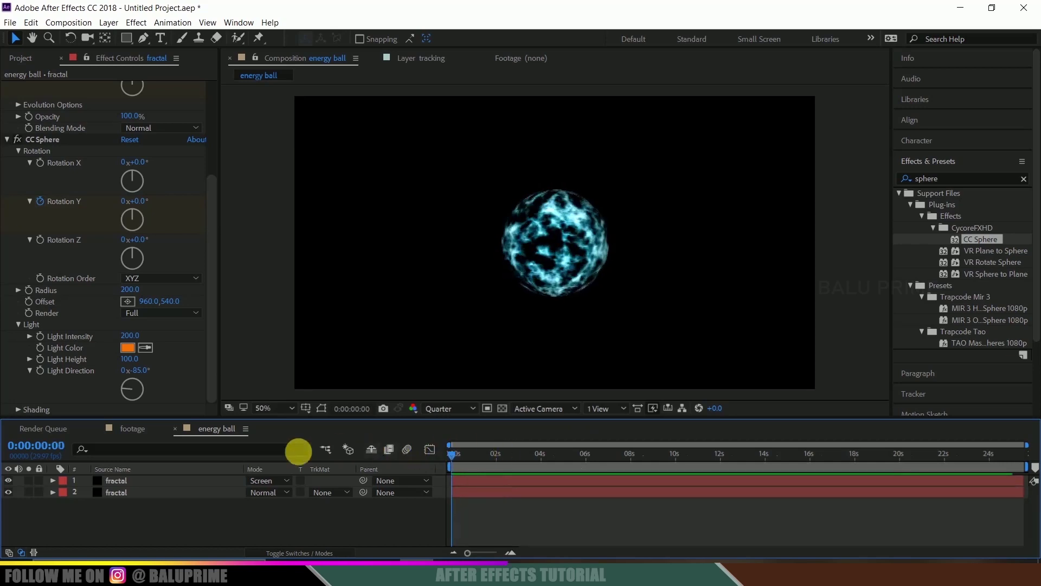
Apply the Glow effect to the lower fractal layer and move the current time to 0:00:05:12.
click(124, 492)
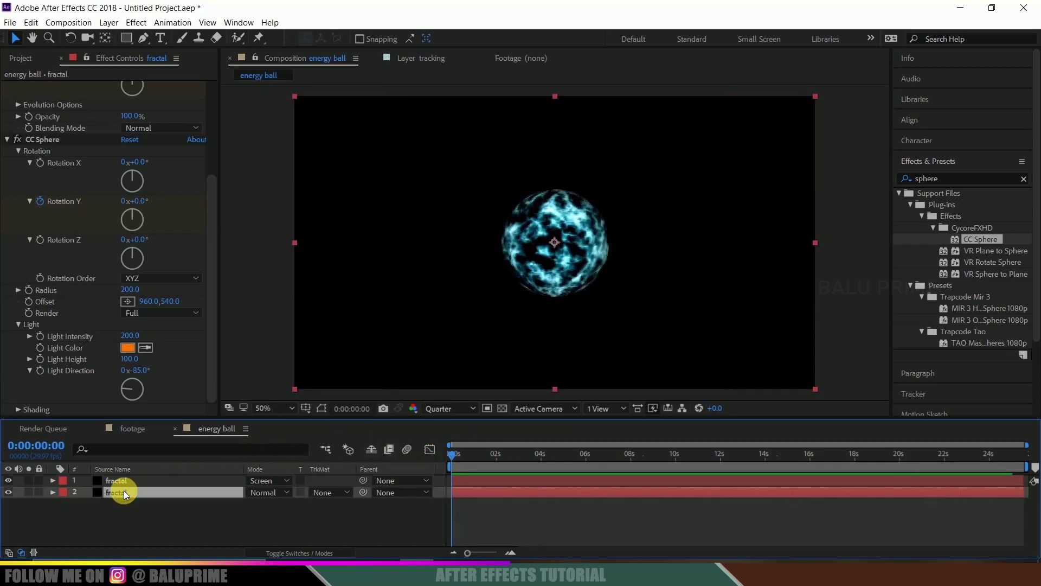
drag(962, 179, 868, 178)
text(glow)
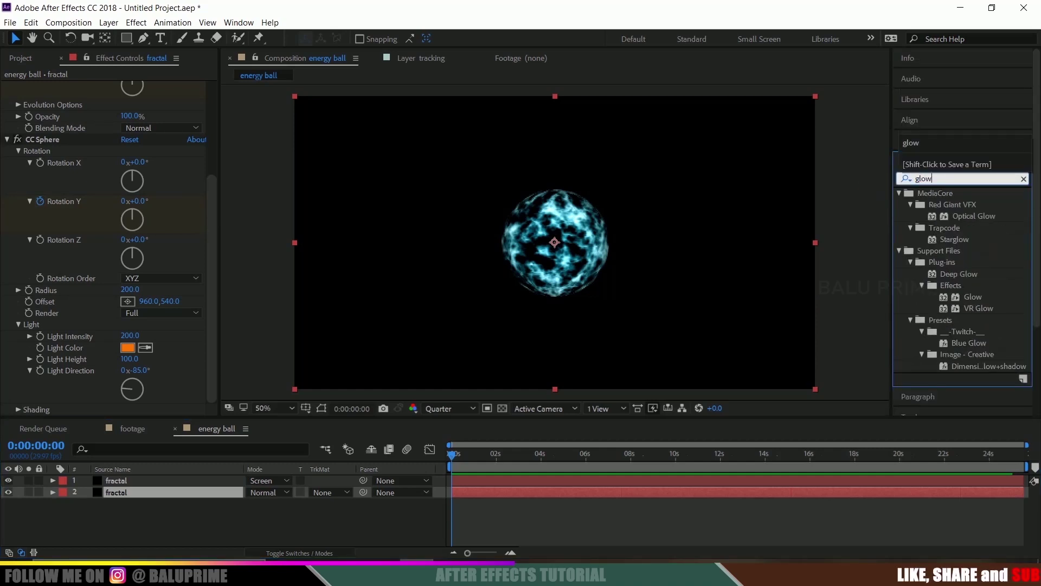
drag(973, 297, 130, 488)
drag(491, 446, 572, 465)
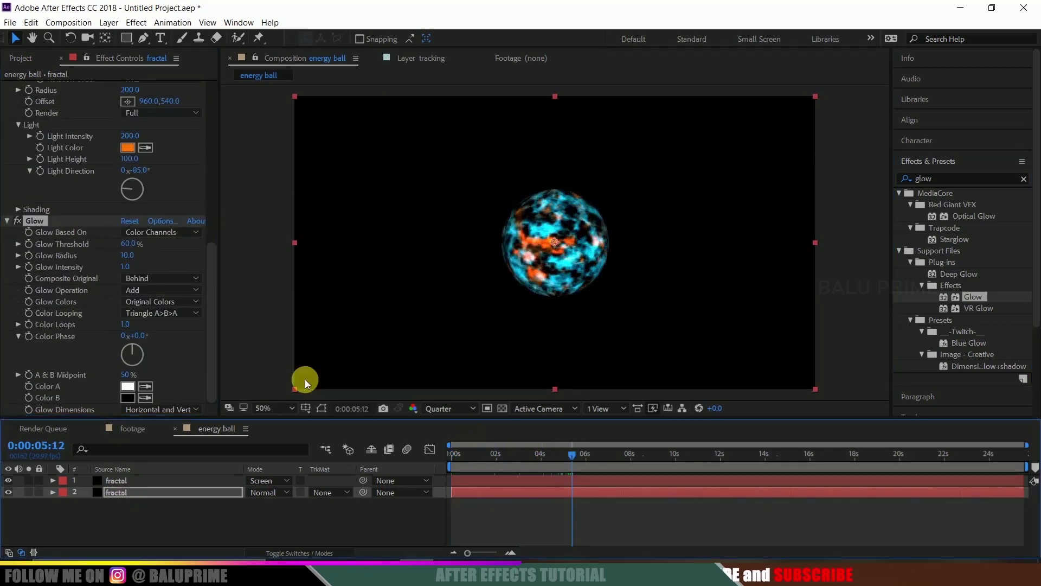
Set the lower fractal layer's Glow Threshold to 50% and Glow Radius to 75.
drag(128, 244, 100, 247)
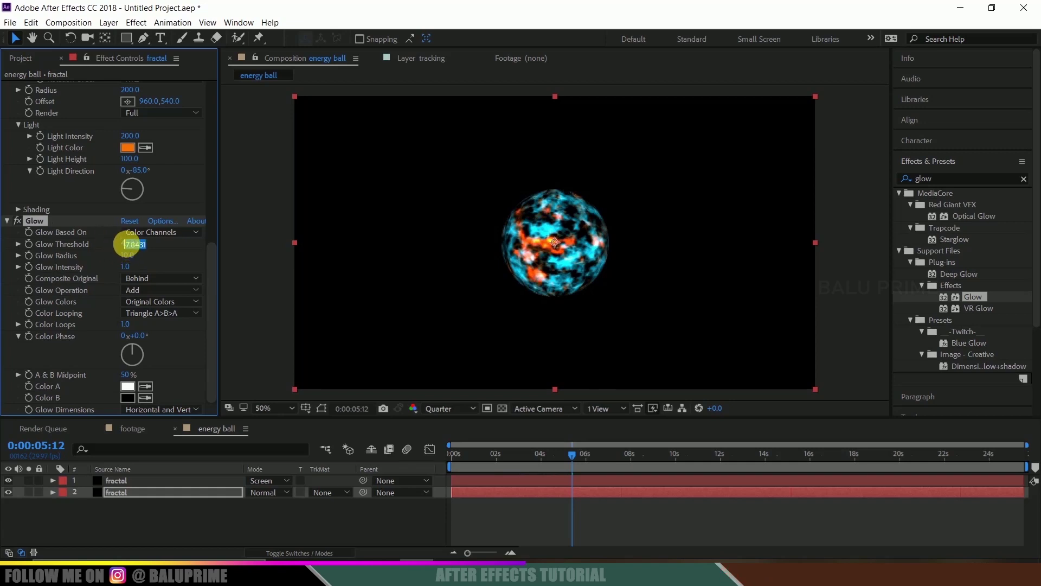
text(50)
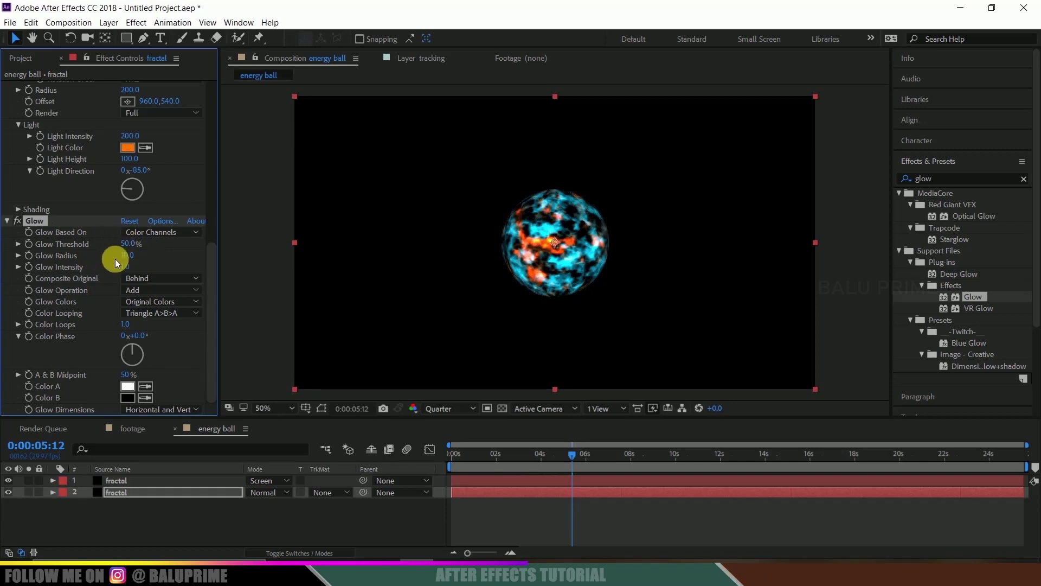
mouse_move(128, 260)
mouse_down()
mouse_move(235, 261)
mouse_move(230, 270)
mouse_move(132, 261)
mouse_up()
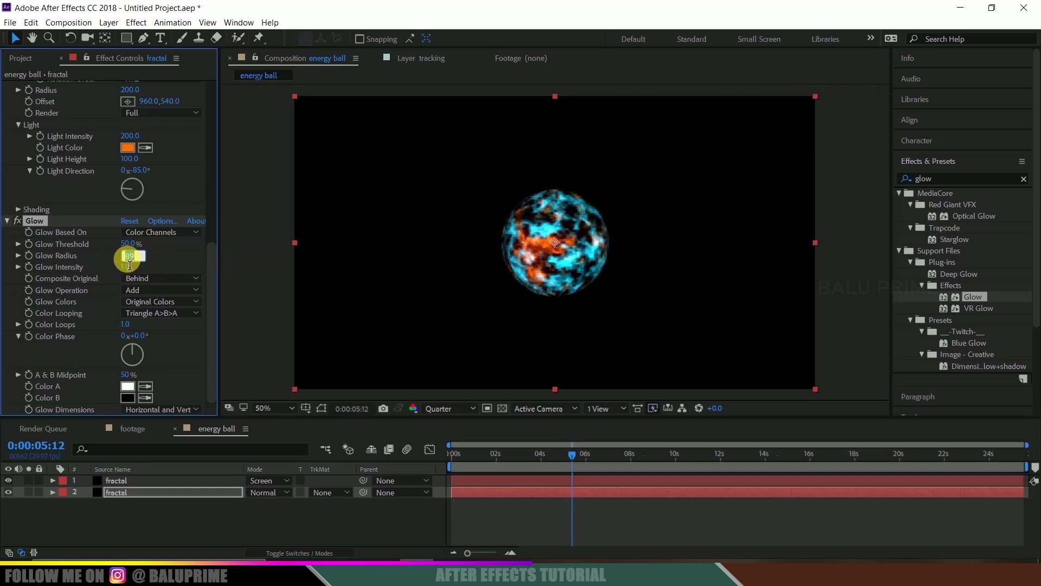
Duplicate the Glow effect on the lower fractal layer and preview the stronger glow.
click(37, 222)
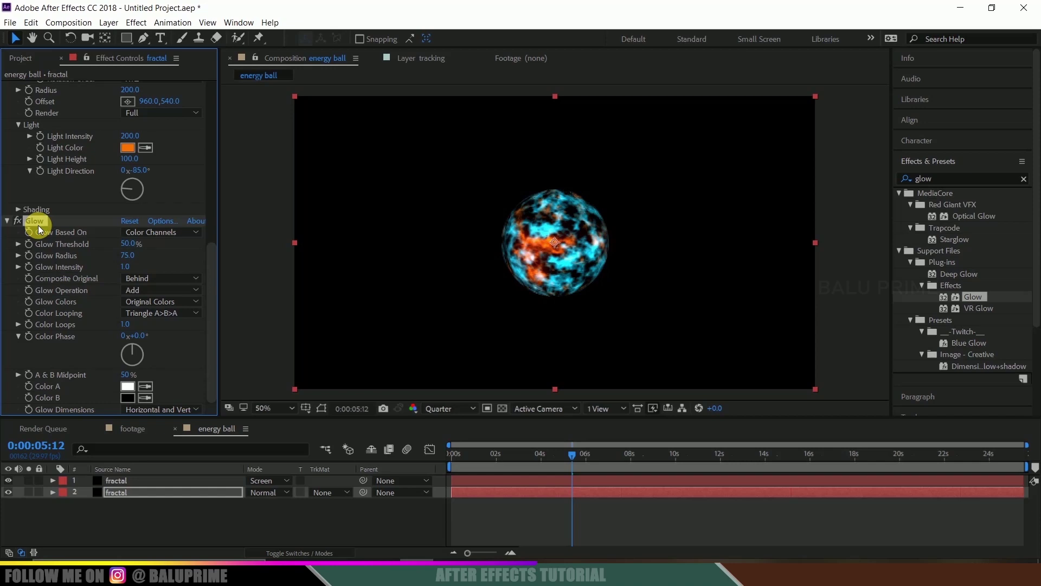
key(ctrl+d)
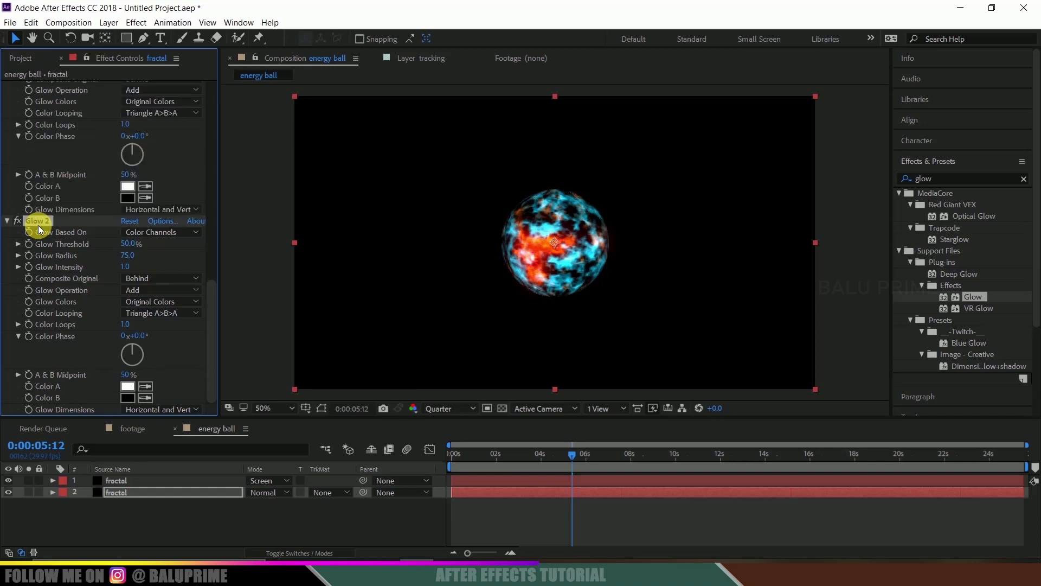
key(space)
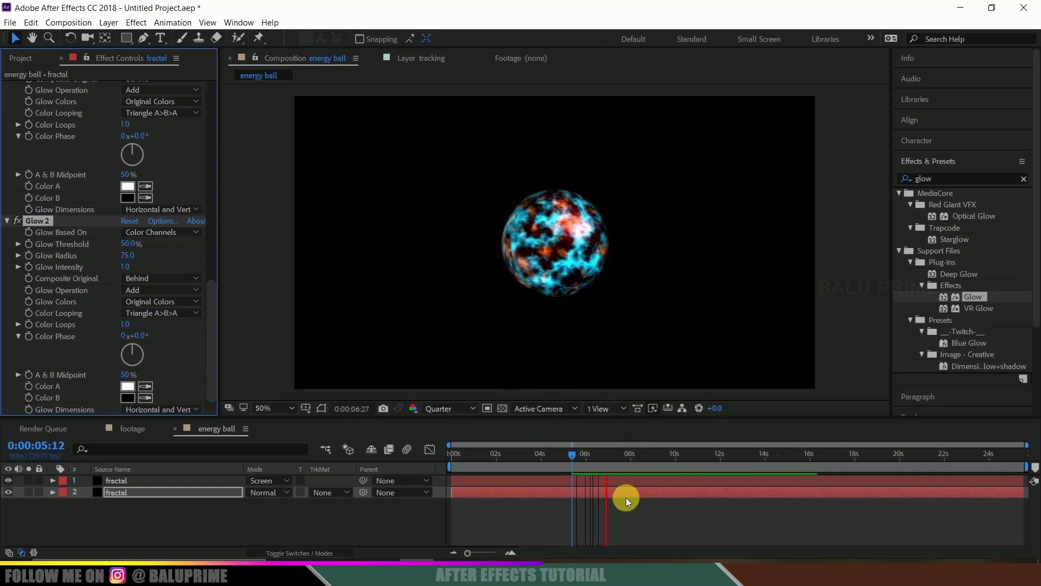
click(572, 454)
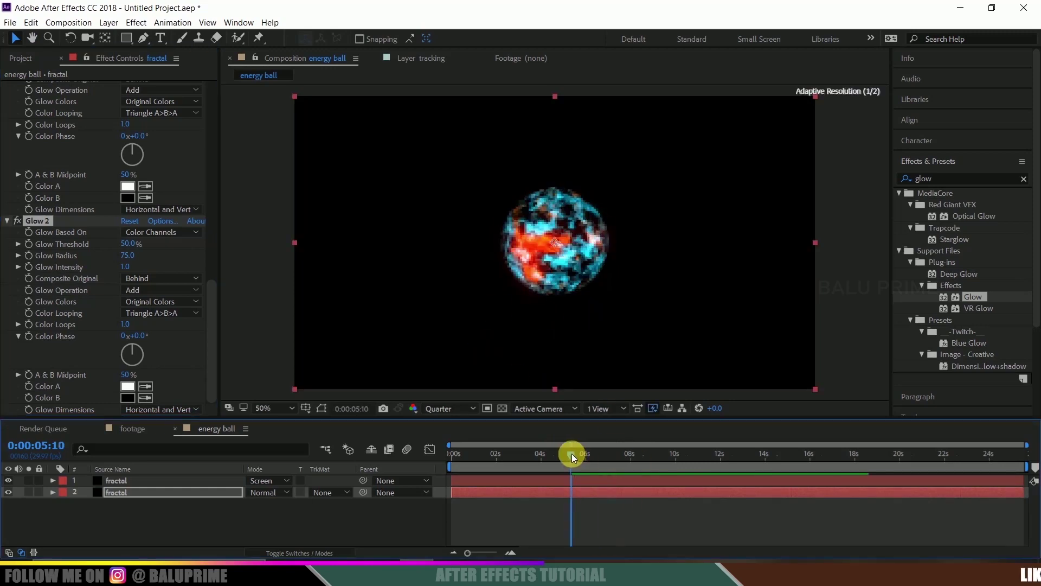
Find the CC Radial Fast Blur effect and apply it to the lower fractal layer.
click(123, 489)
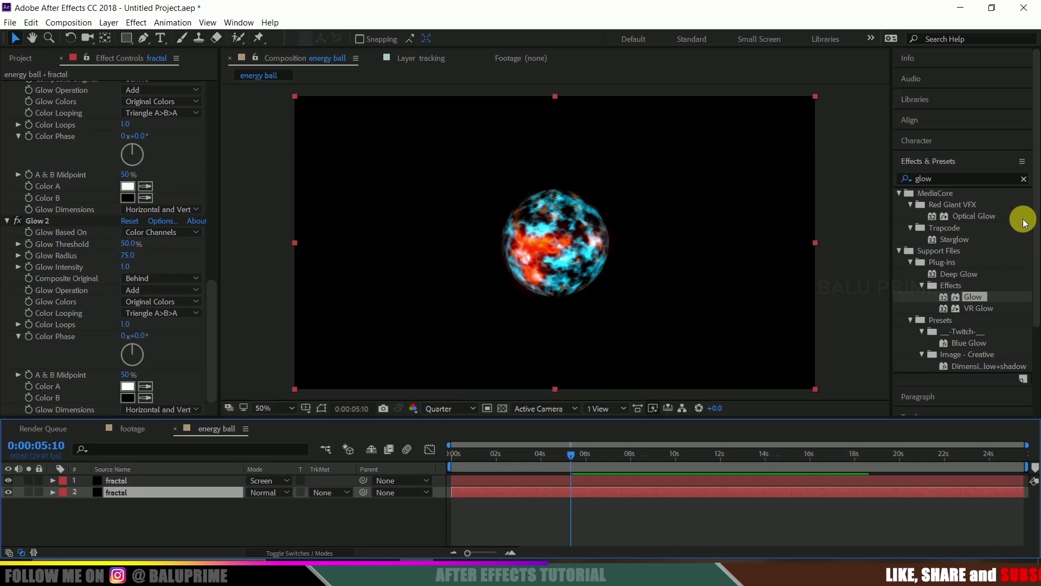
click(958, 179)
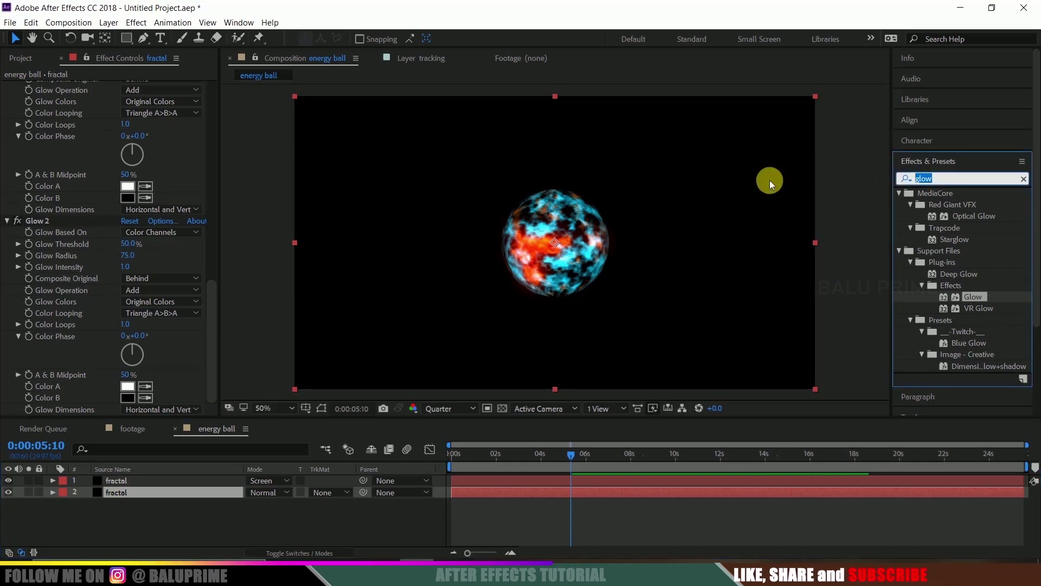
text(rad)
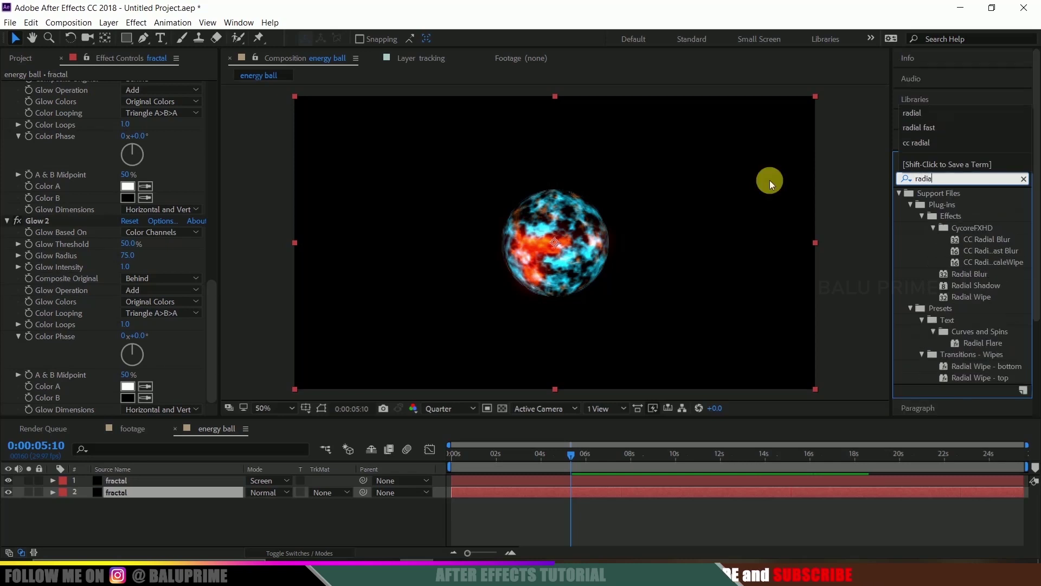
text(ia)
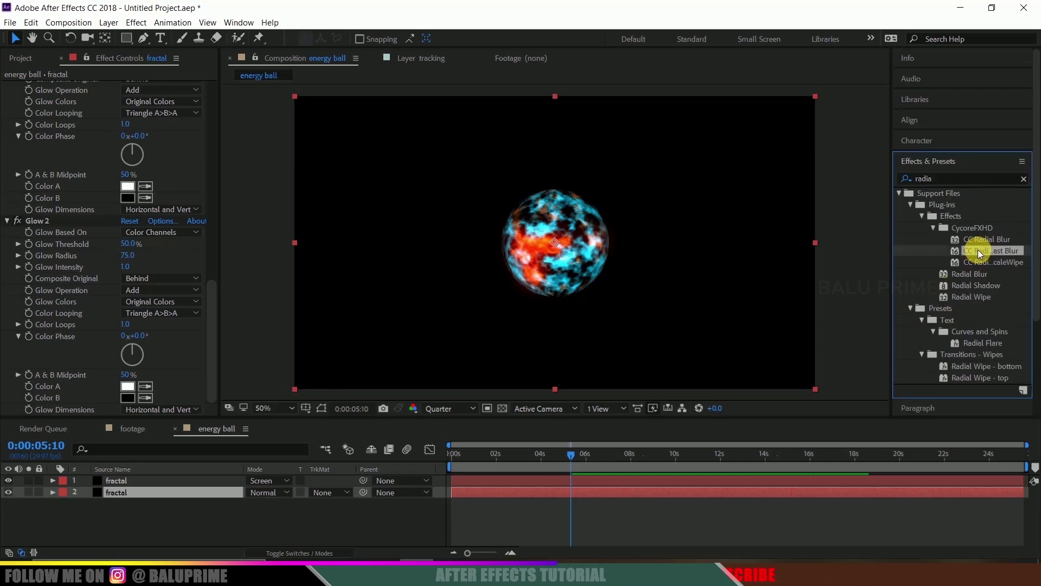
drag(975, 251, 136, 494)
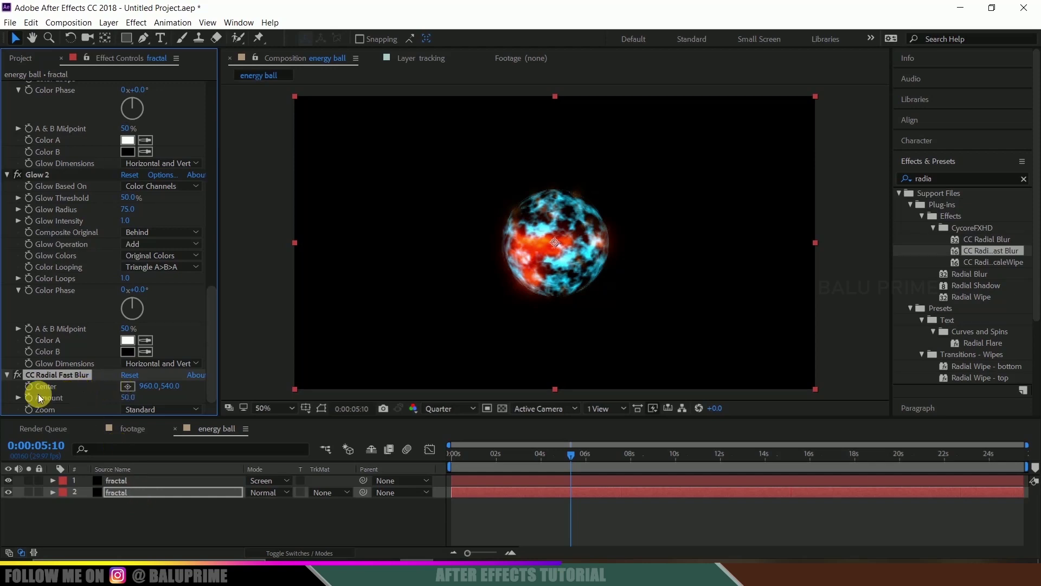
Set the CC Radial Fast Blur's Amount to 85 and its Zoom to Brightest.
text(8)
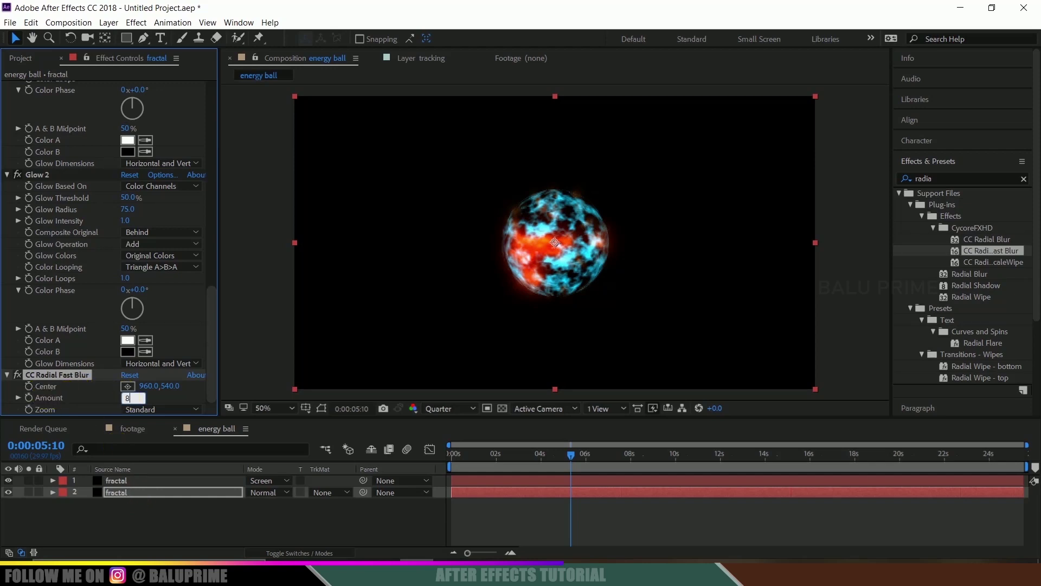
text(5)
click(131, 401)
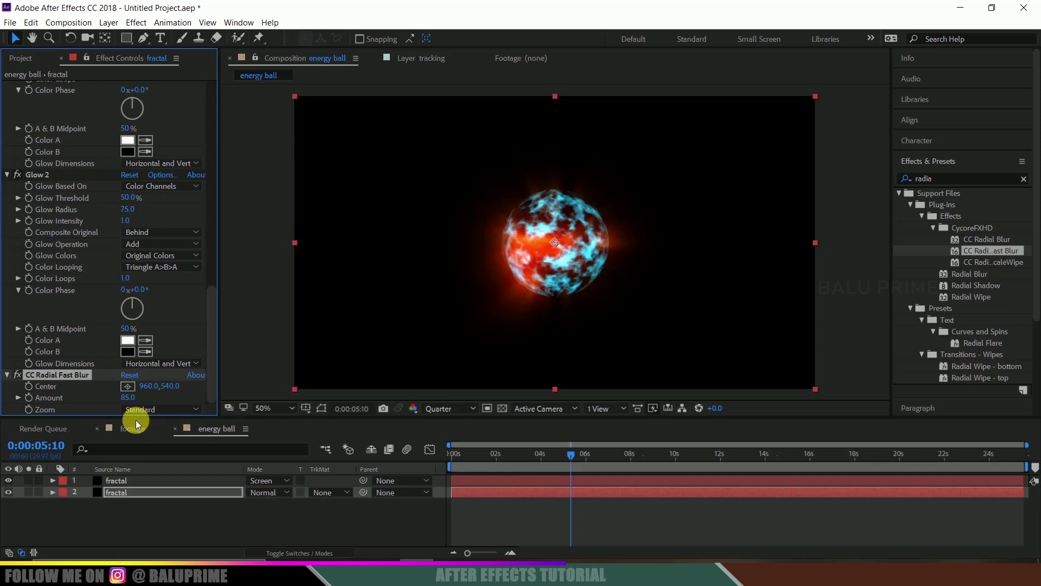
click(137, 409)
click(149, 435)
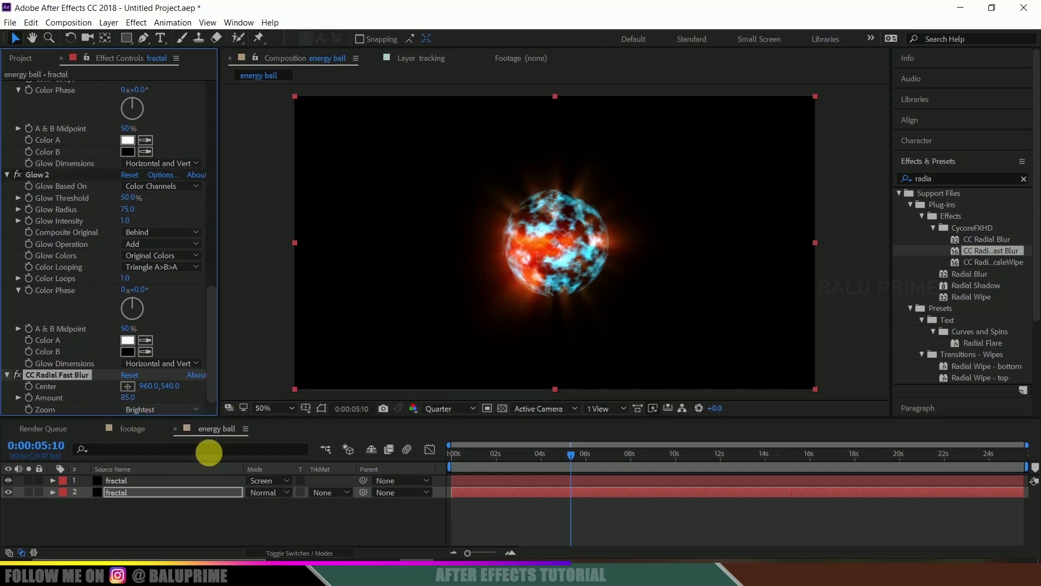
Preview the energy ball animation, then return to the start with the upper fractal layer selected.
key(space)
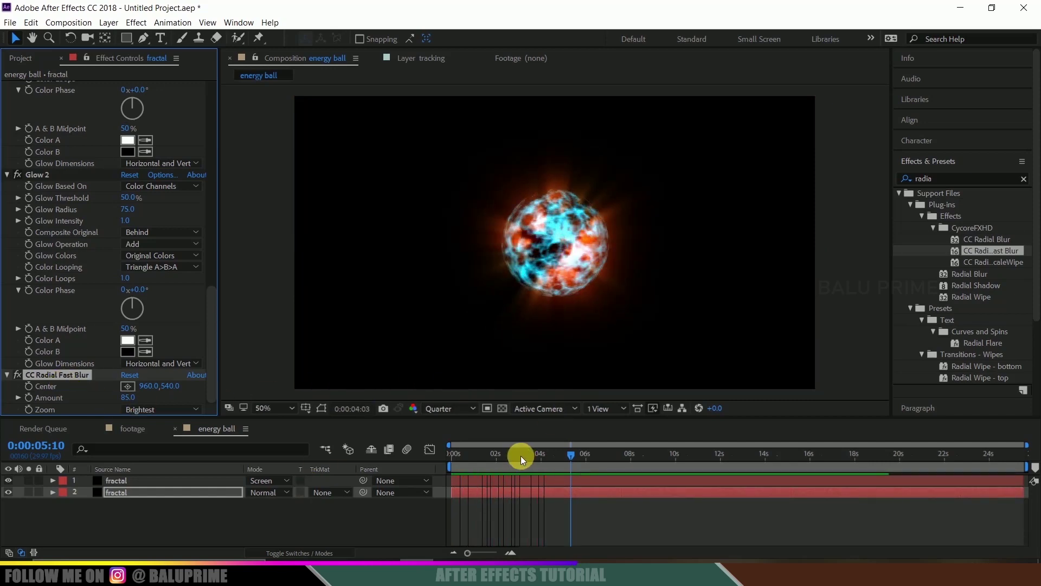
click(453, 459)
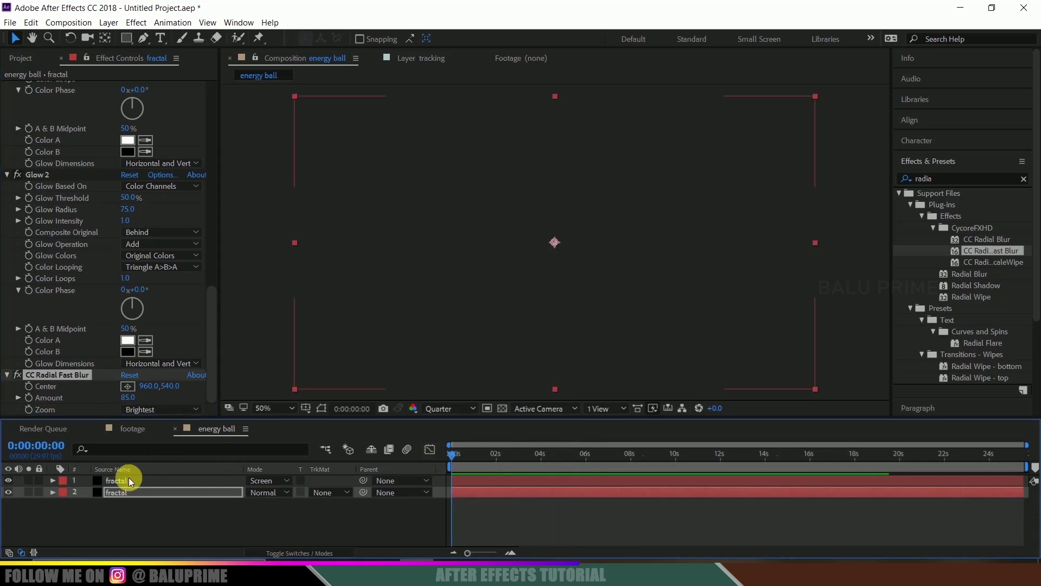
click(116, 481)
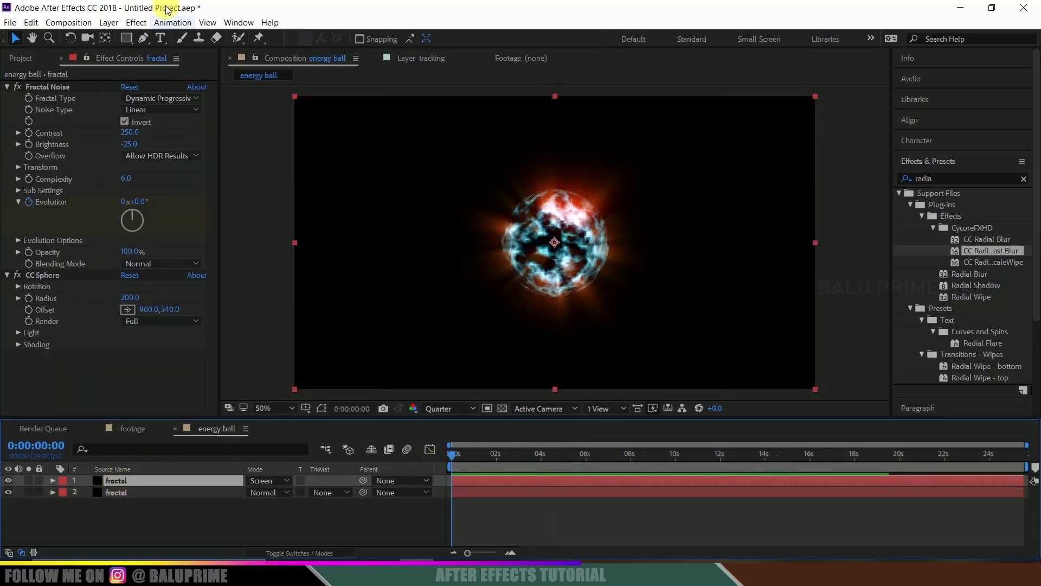
Auto-trace the upper fractal layer's Alpha channel at the current frame, applying the result to a new layer.
click(111, 22)
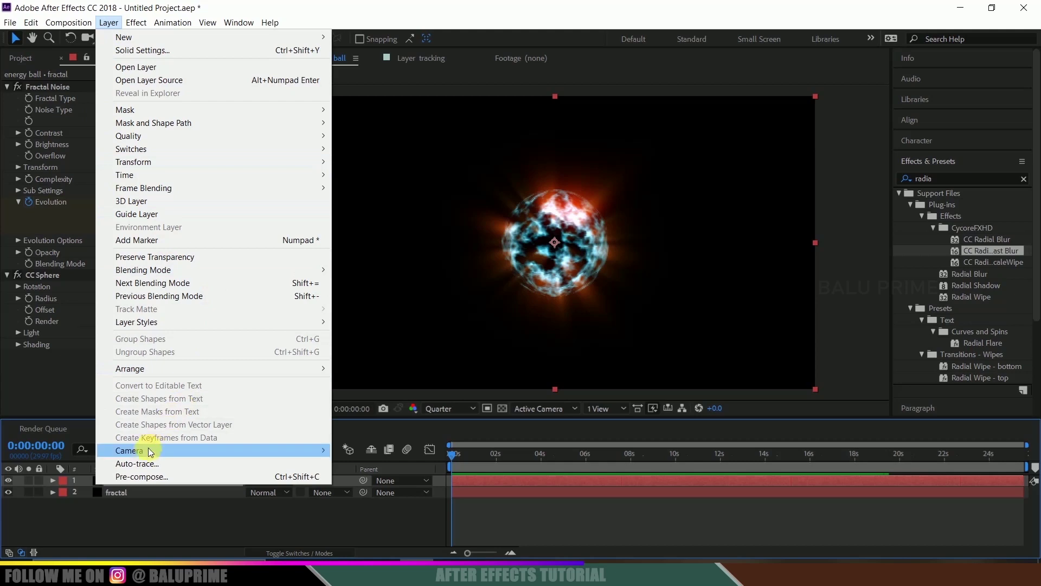
click(141, 463)
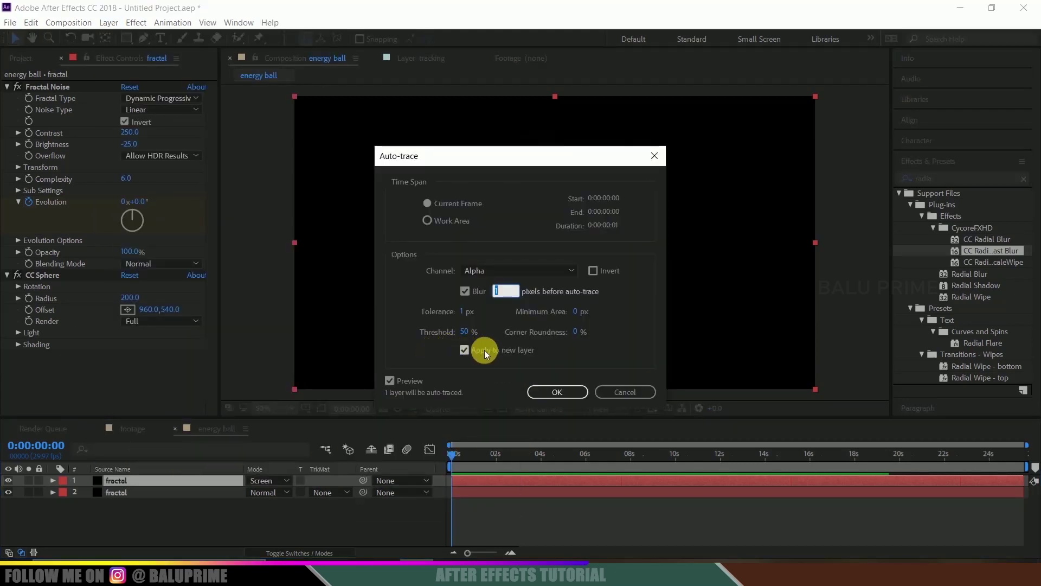
click(466, 349)
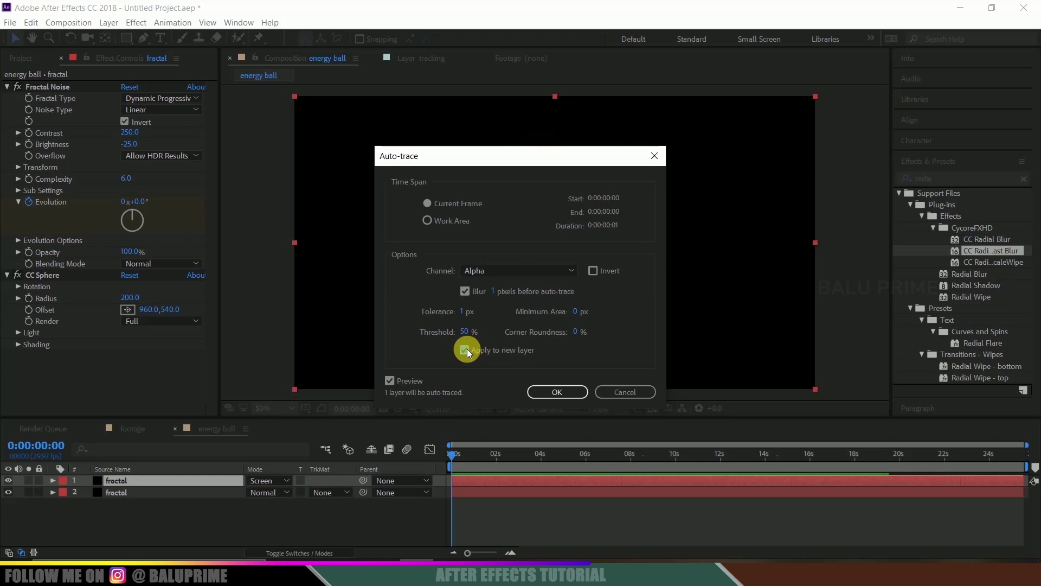
click(545, 396)
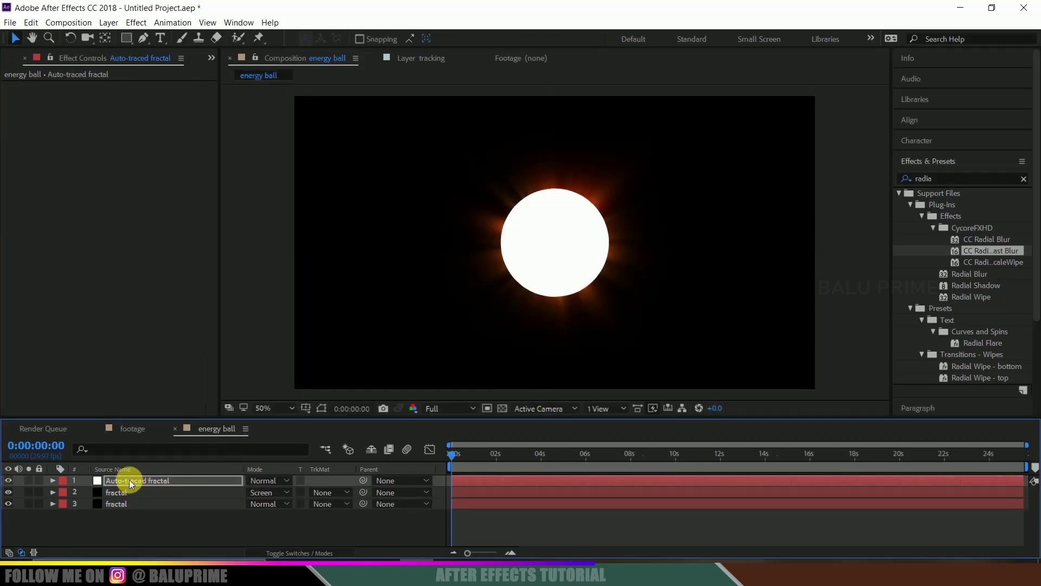
Find the Saber effect and apply it to the auto-traced fractal layer.
click(129, 480)
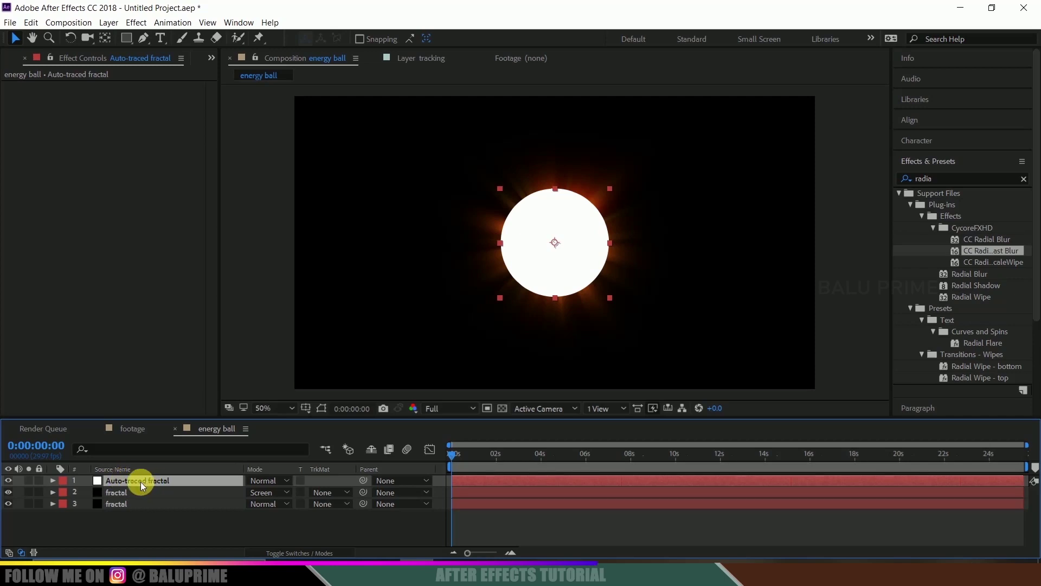
double_click(948, 182)
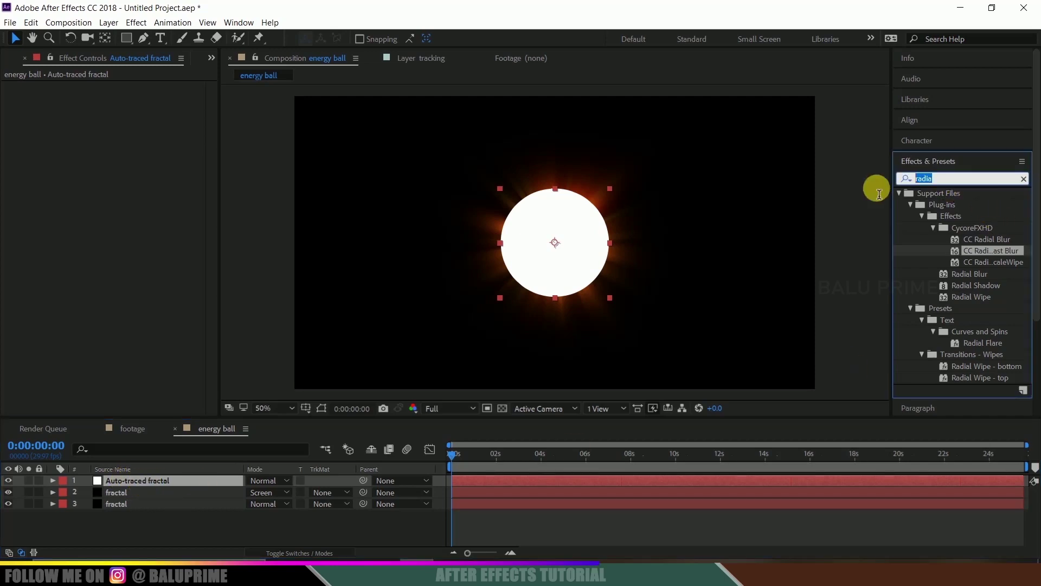
text(saber)
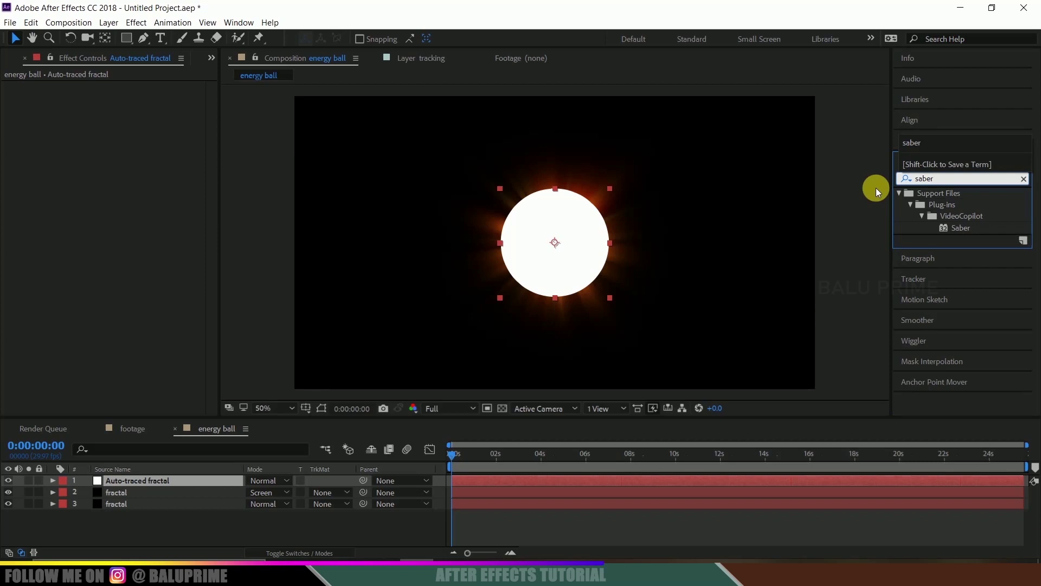
key(Return)
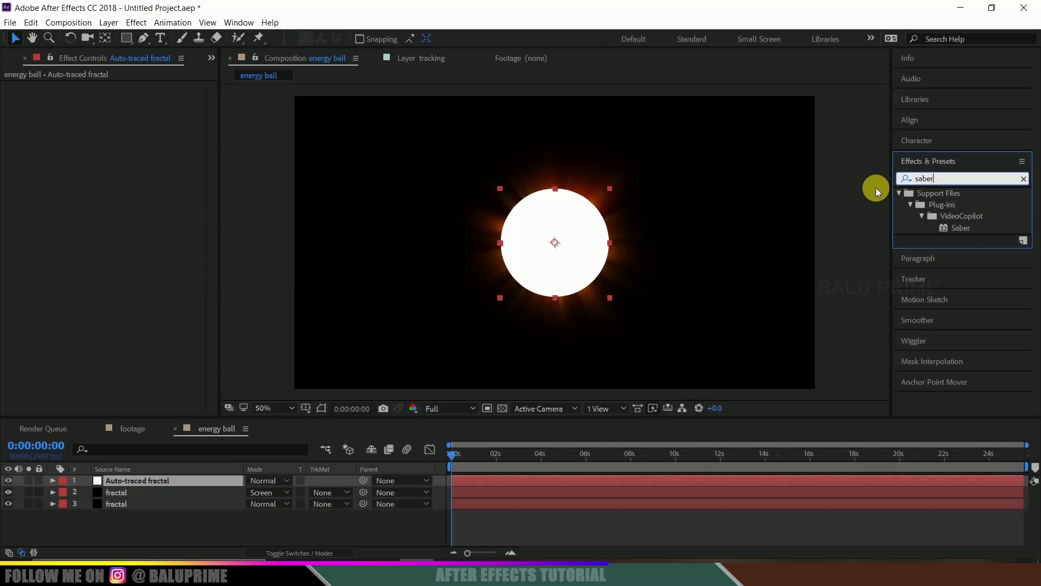
click(961, 227)
mouse_move(965, 227)
mouse_down()
mouse_move(183, 489)
mouse_move(128, 479)
mouse_up()
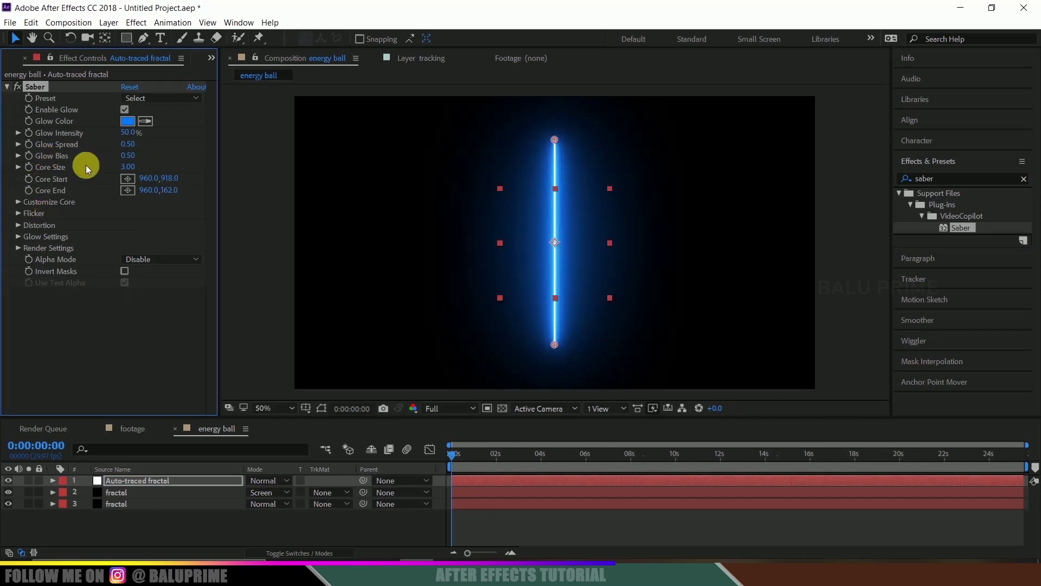
Set Saber's Core Type to Layer Masks and the auto-traced layer's blending mode to Screen.
click(20, 203)
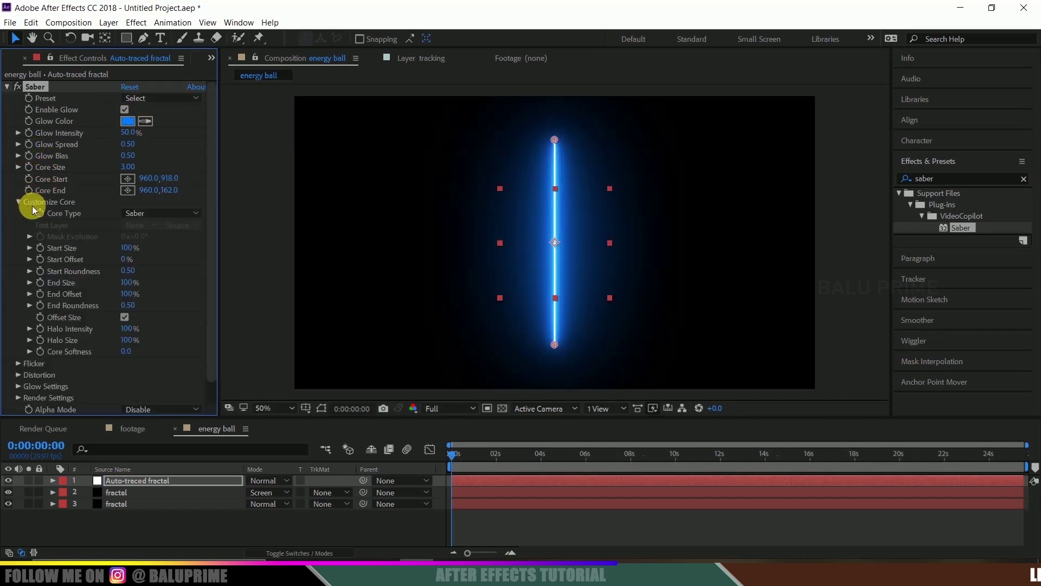
click(172, 214)
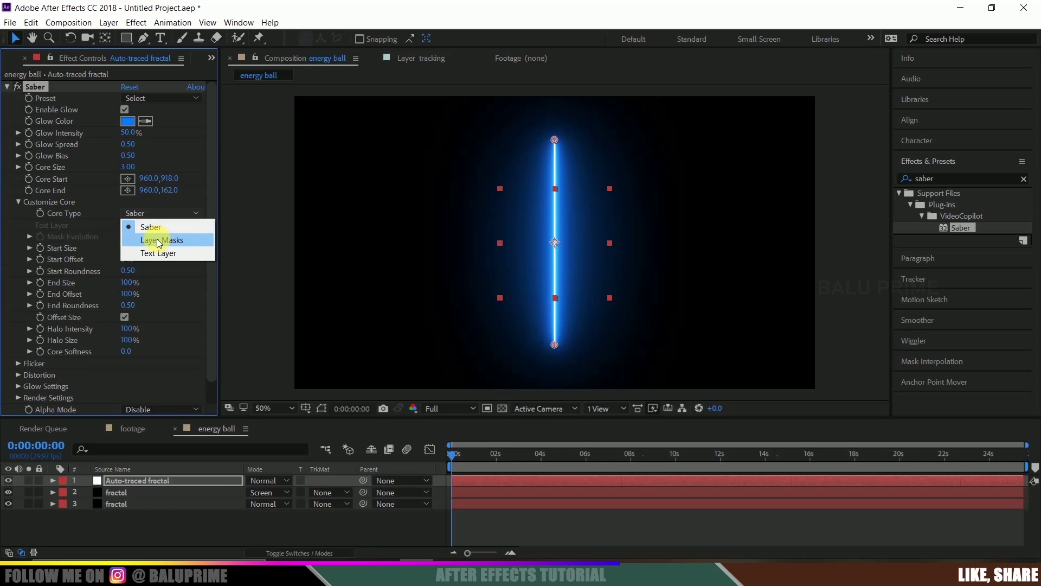
click(158, 240)
click(280, 482)
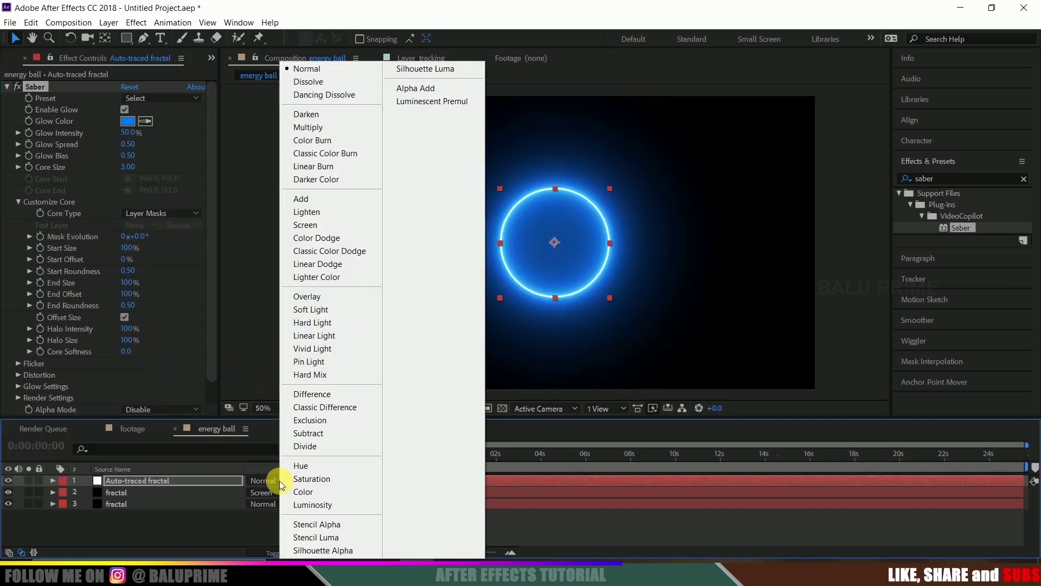
click(313, 232)
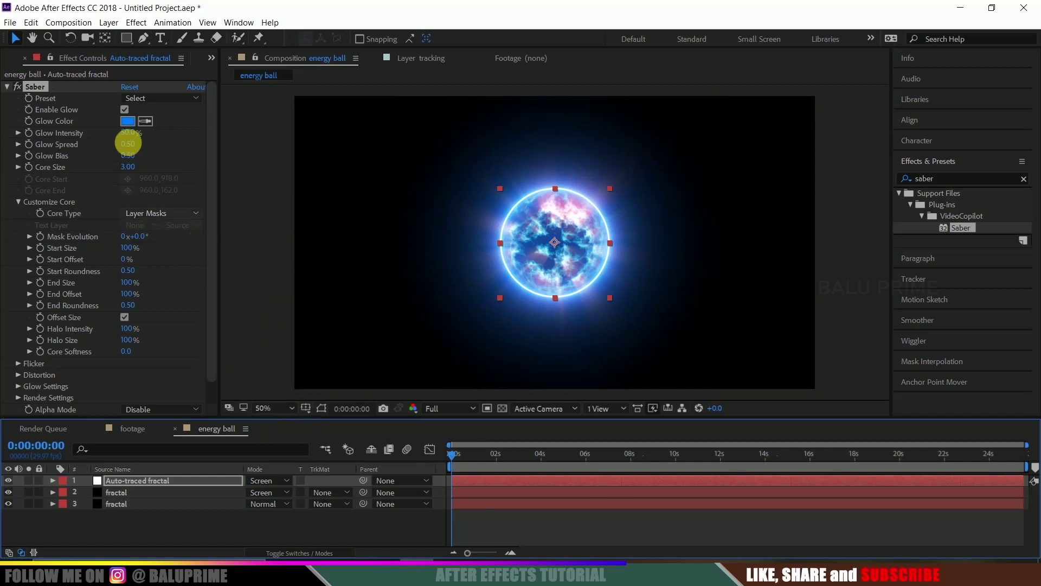
Choose the Fusion preset for the Saber effect on the auto-traced layer.
click(140, 98)
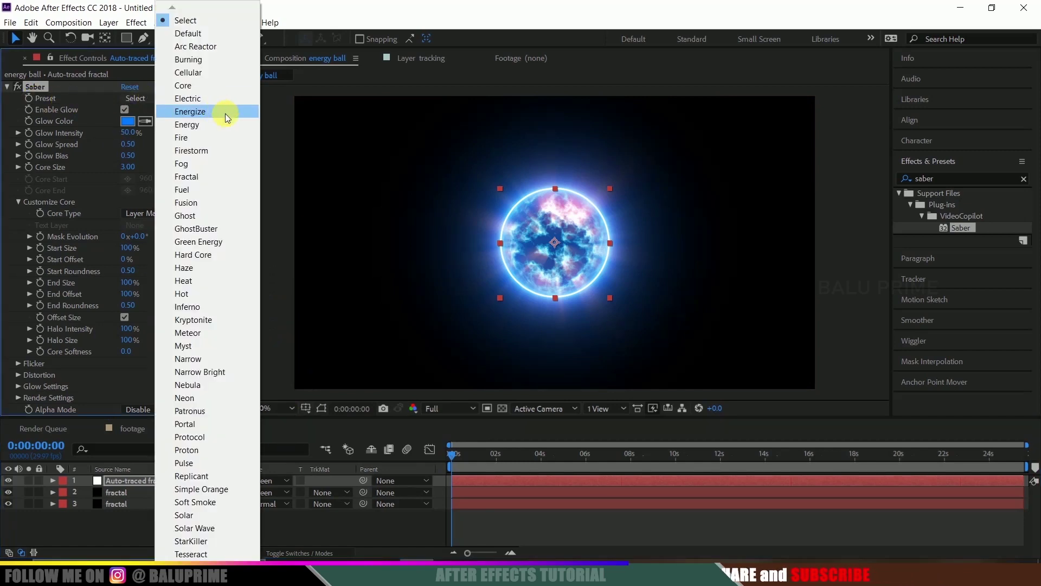
click(187, 203)
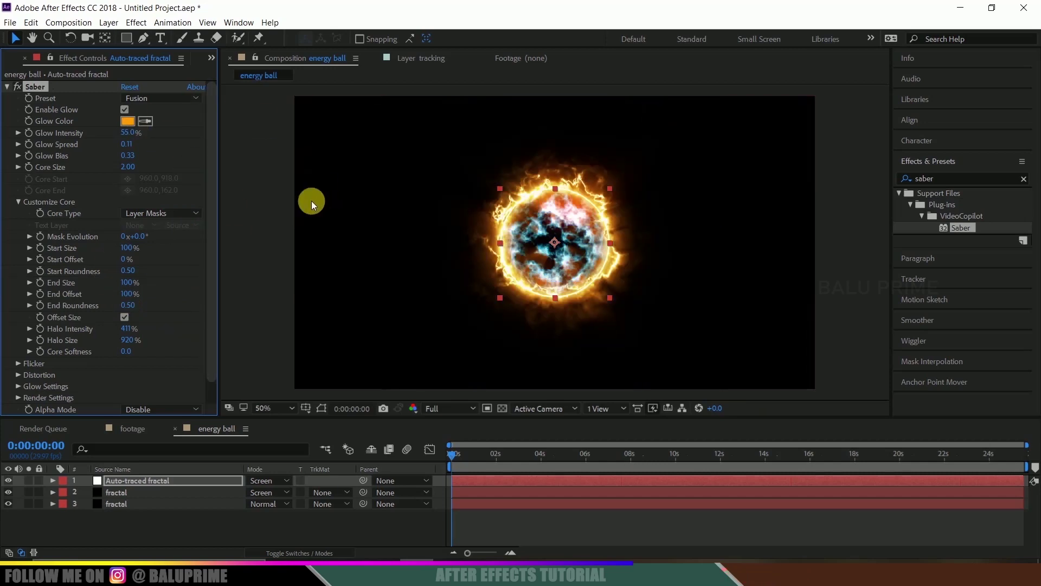
click(153, 98)
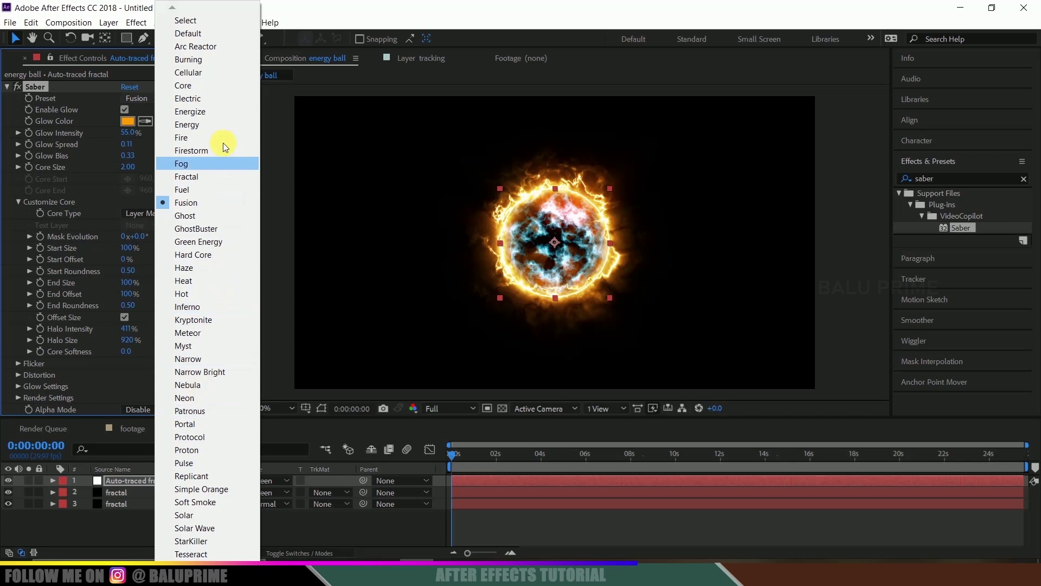
click(191, 199)
Change Saber's Glow Color to a light cyan, about 57EBE7, and preview the energy ball around 0:00:01:17.
click(128, 121)
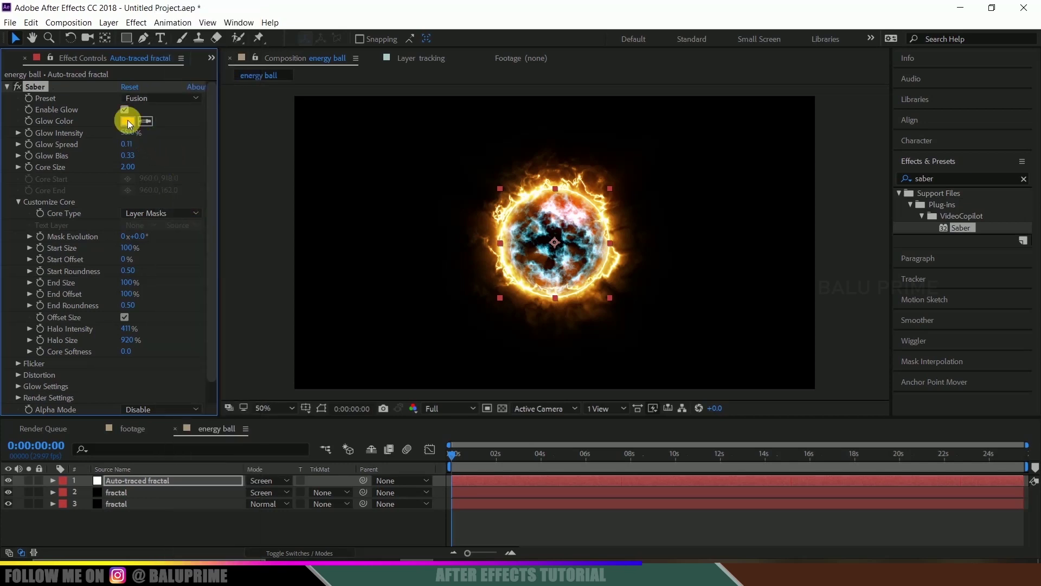
click(896, 407)
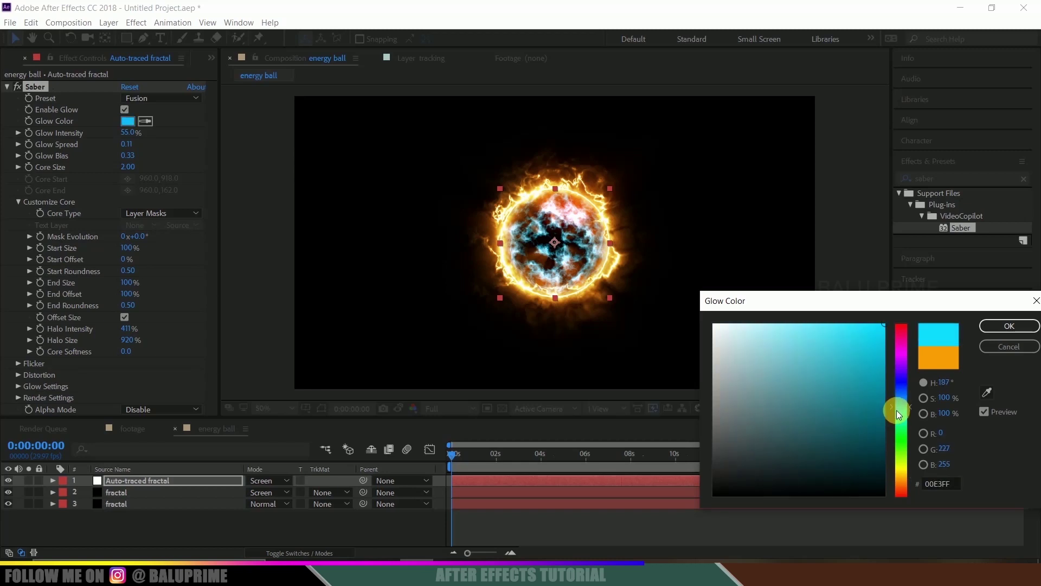
drag(841, 392, 826, 342)
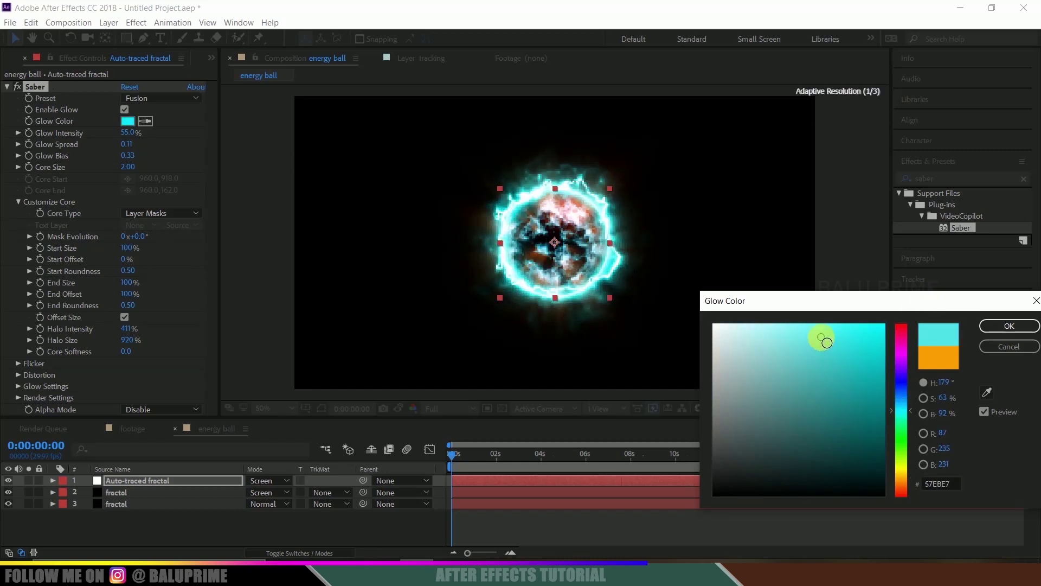
click(989, 325)
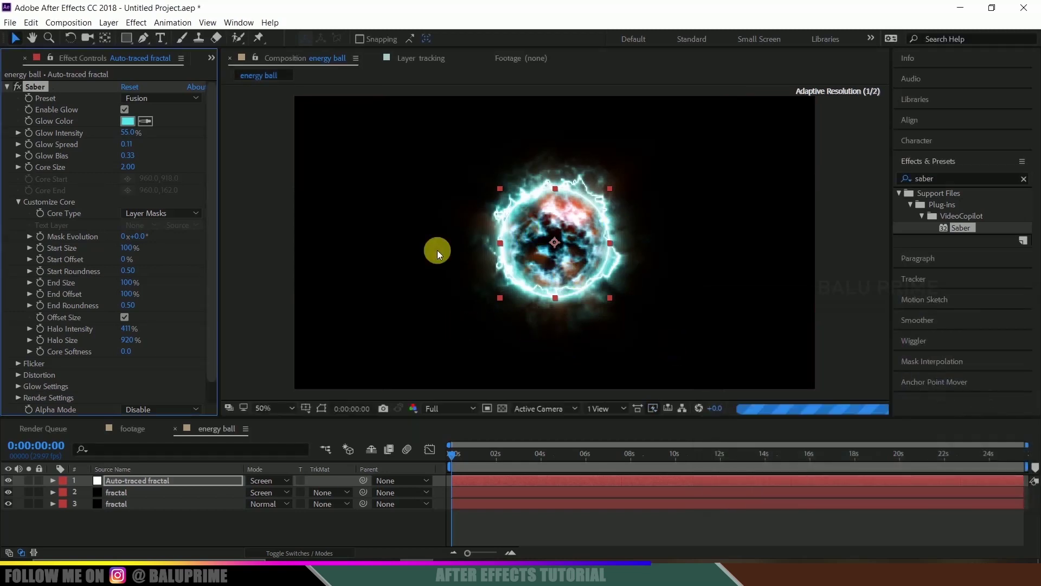
click(148, 515)
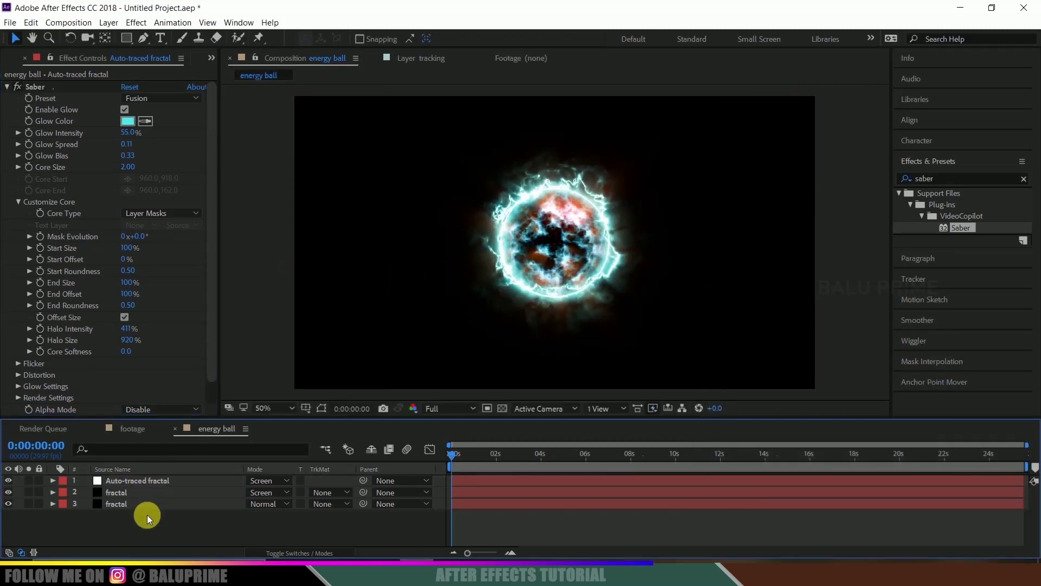
drag(532, 456, 490, 460)
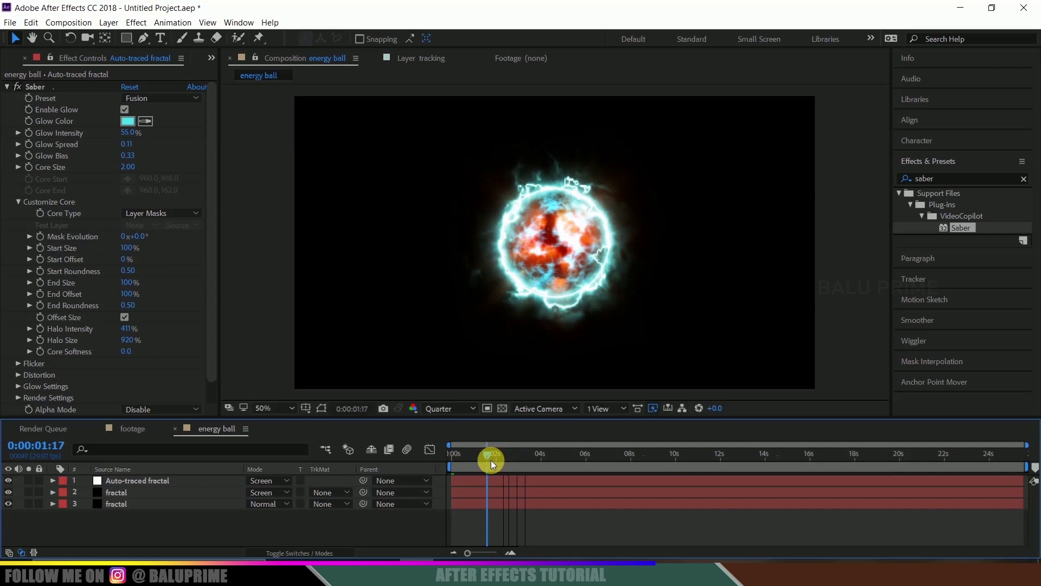
Create a black 1920 x 1080 px solid named "optical" above the auto-traced fractal layer.
click(131, 480)
click(108, 22)
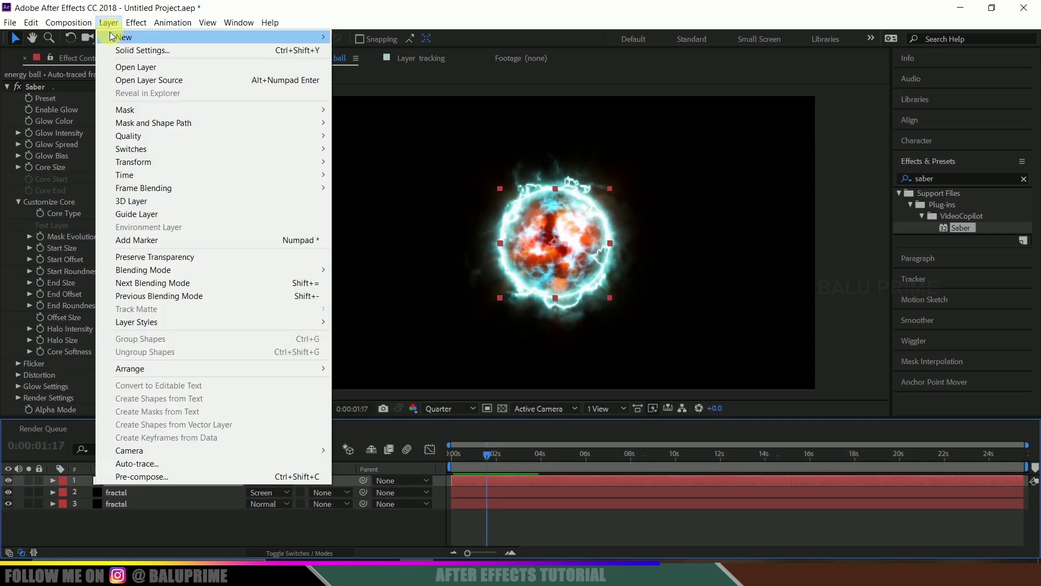
mouse_move(122, 37)
click(360, 50)
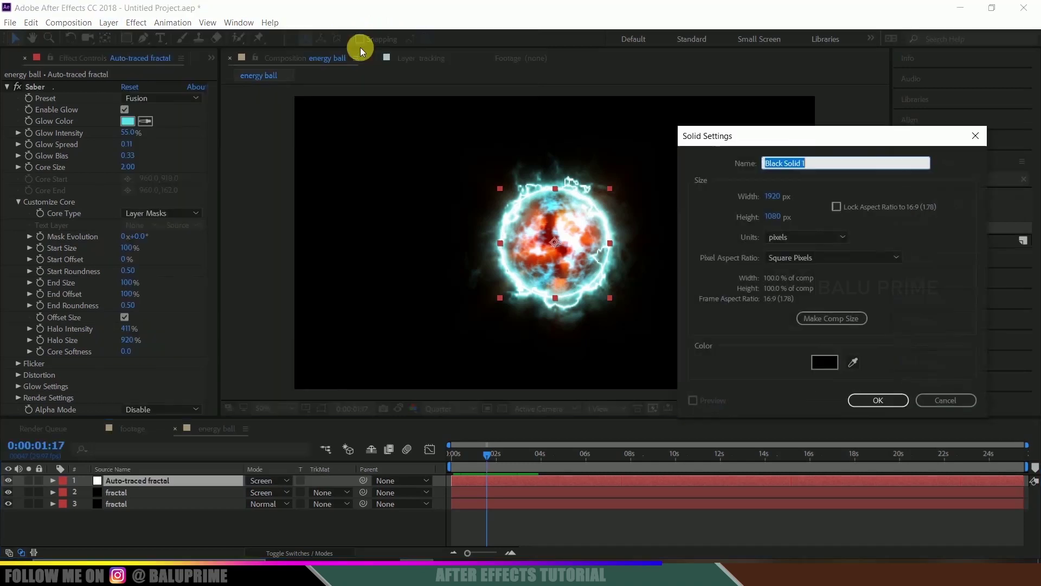
text(optical)
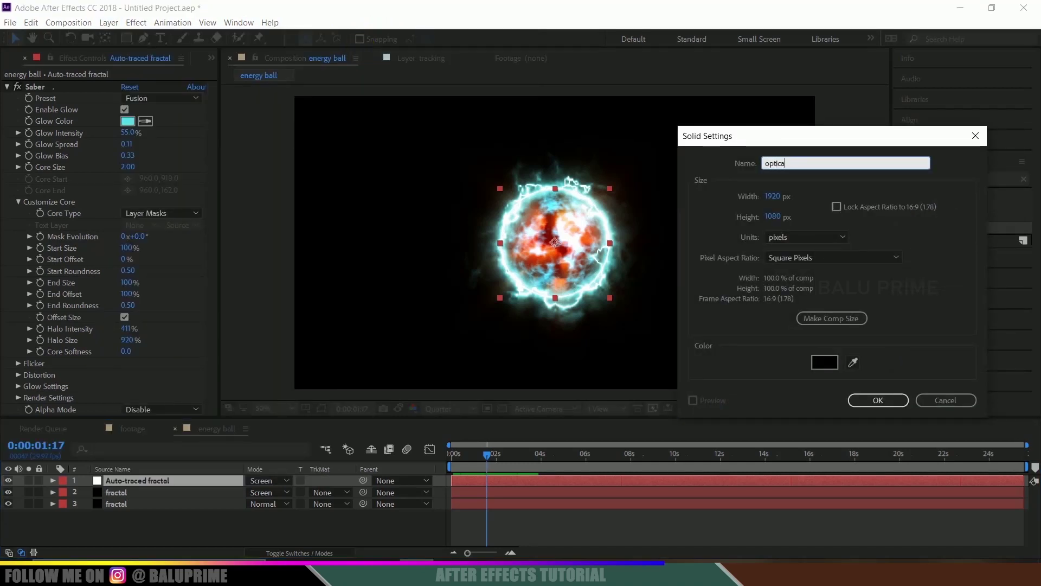
click(855, 401)
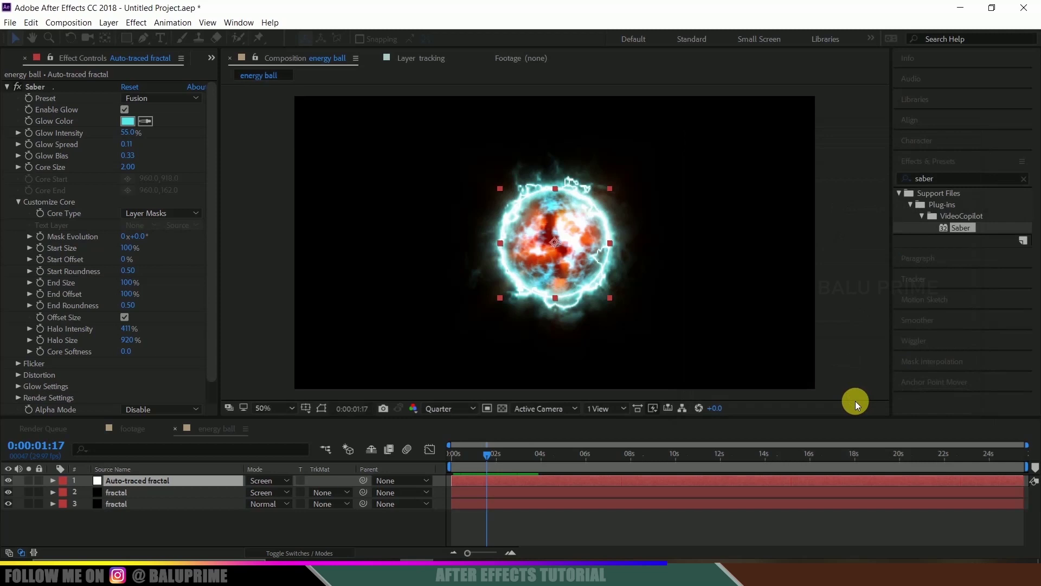
Find the Optical Flares effect and apply it to the optical solid.
click(986, 181)
text(optical)
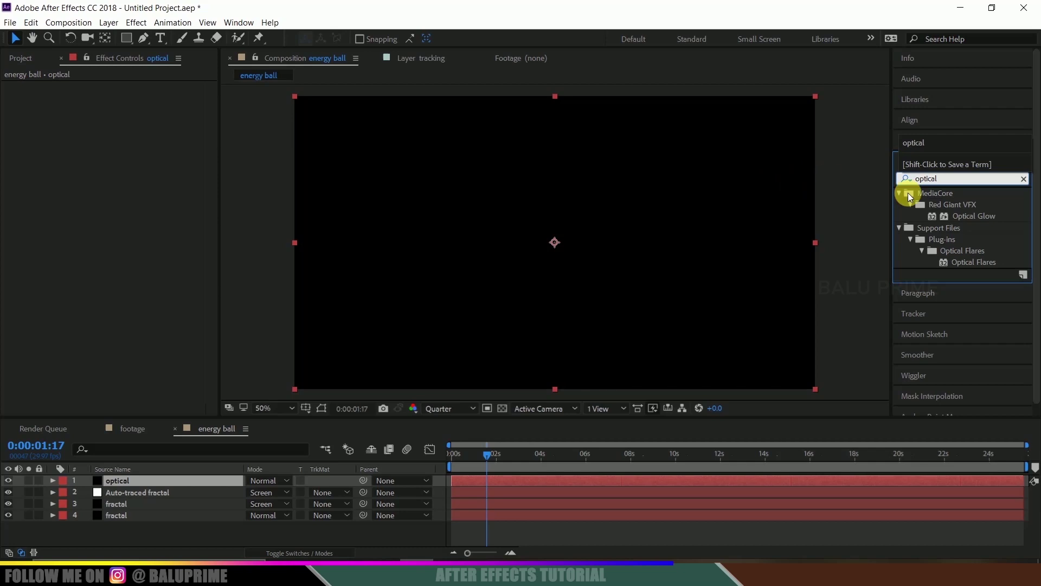
click(979, 262)
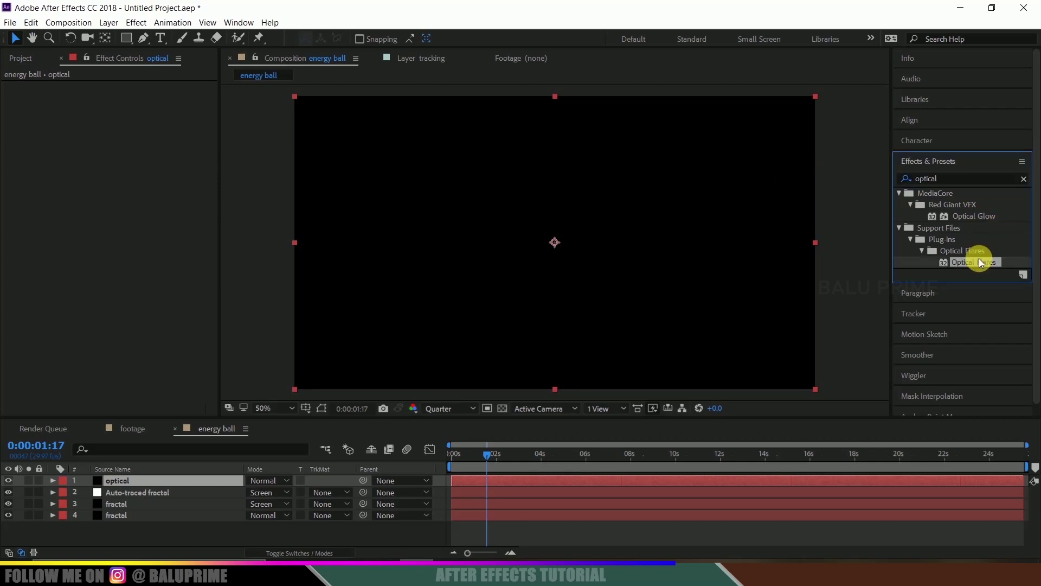
drag(980, 262, 166, 471)
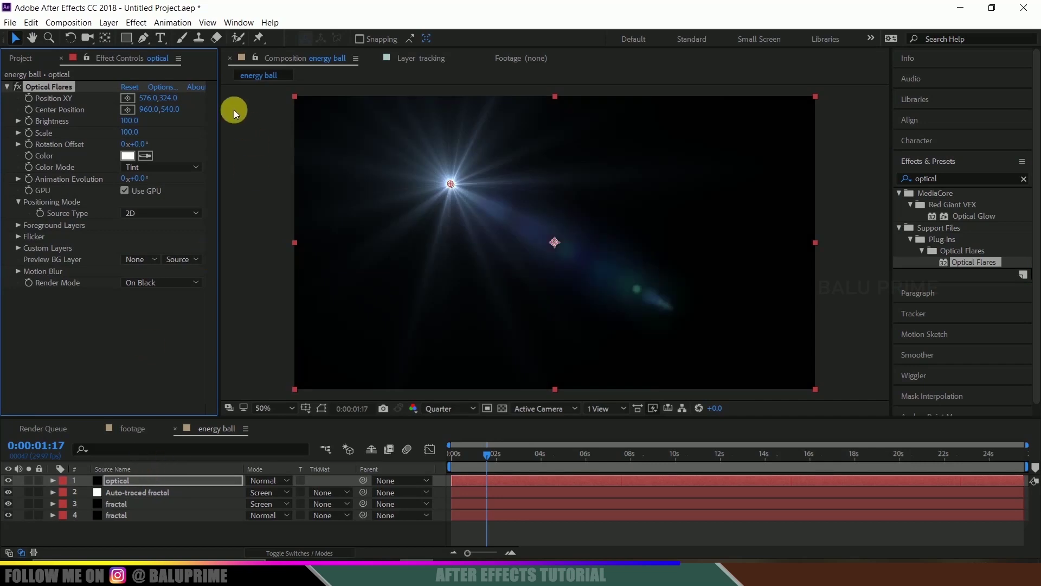
Load the Beam preset from the Light flares into Optical Flares and set the optical layer's blending mode to Screen.
click(155, 87)
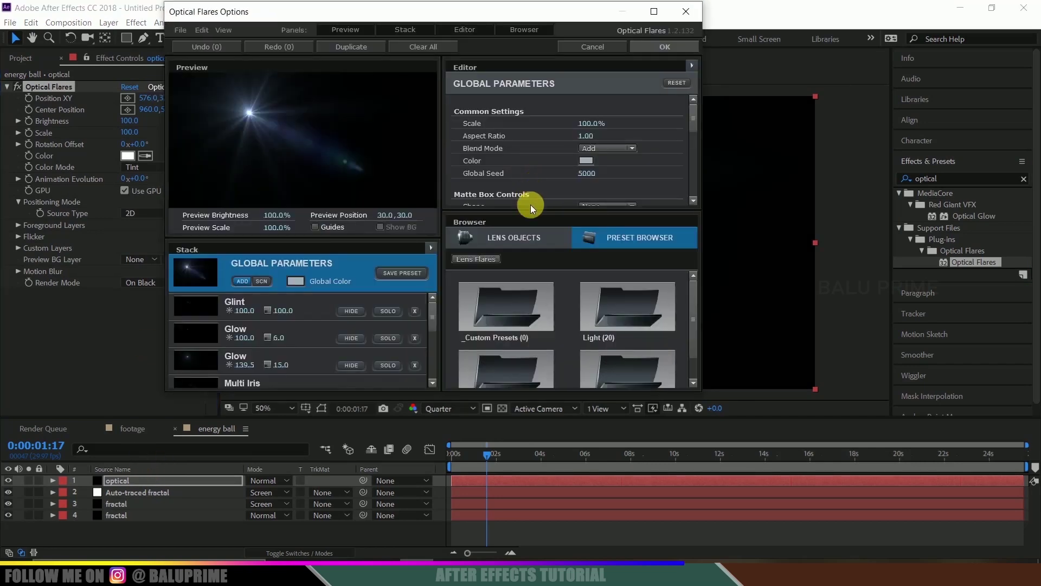
click(639, 314)
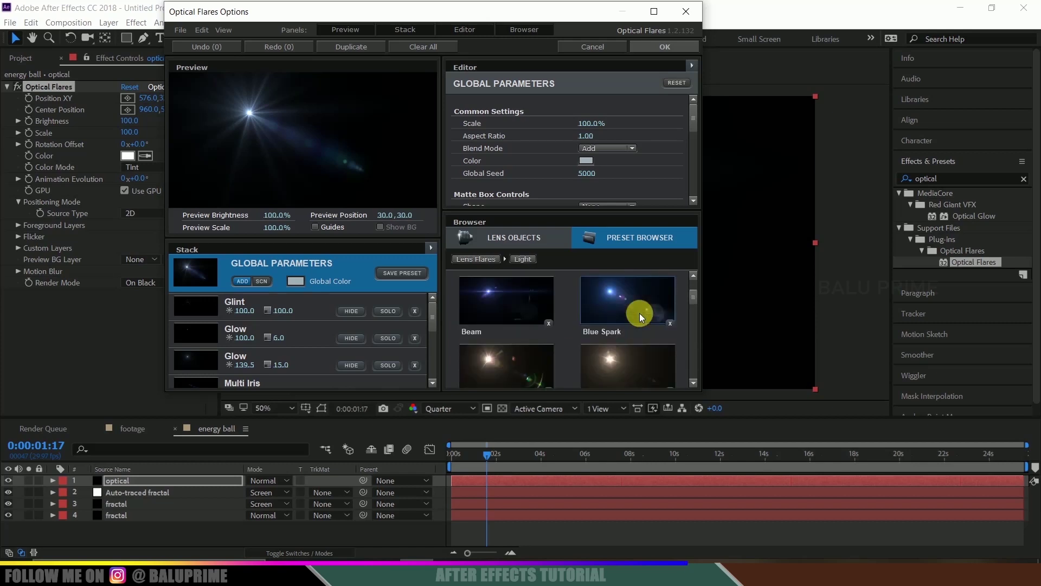
click(494, 300)
click(665, 48)
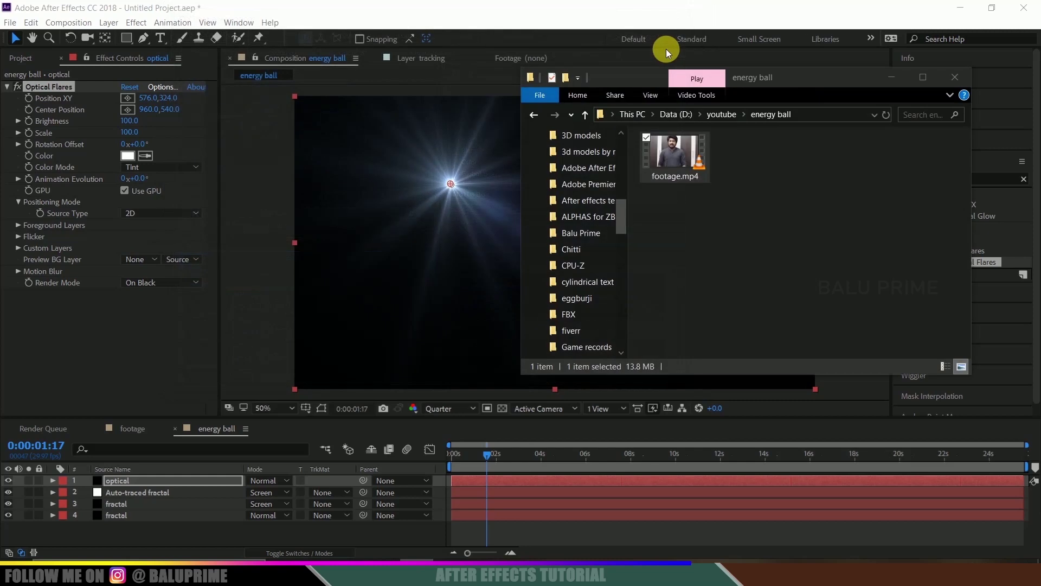
click(278, 480)
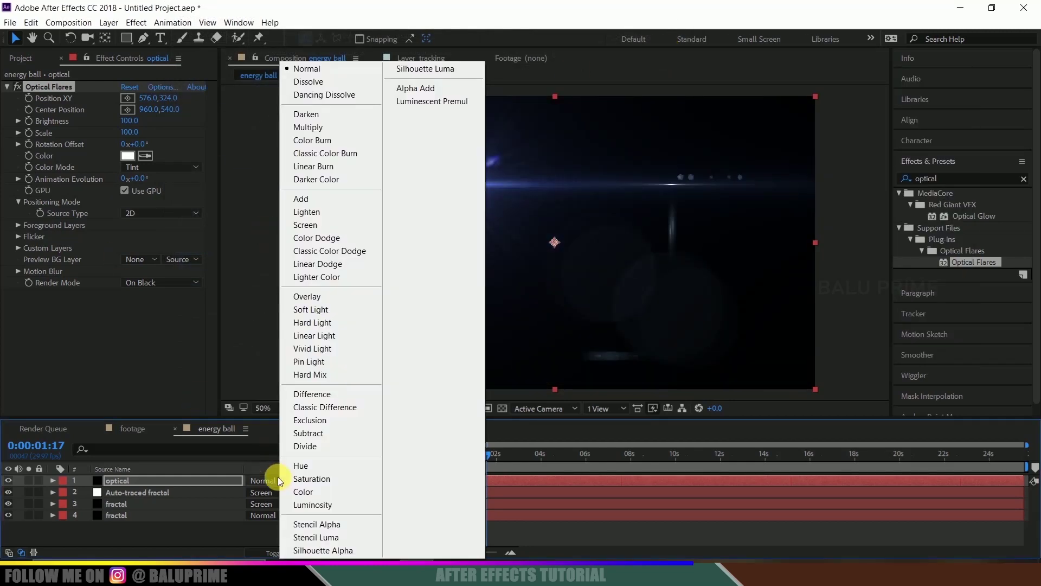
click(307, 224)
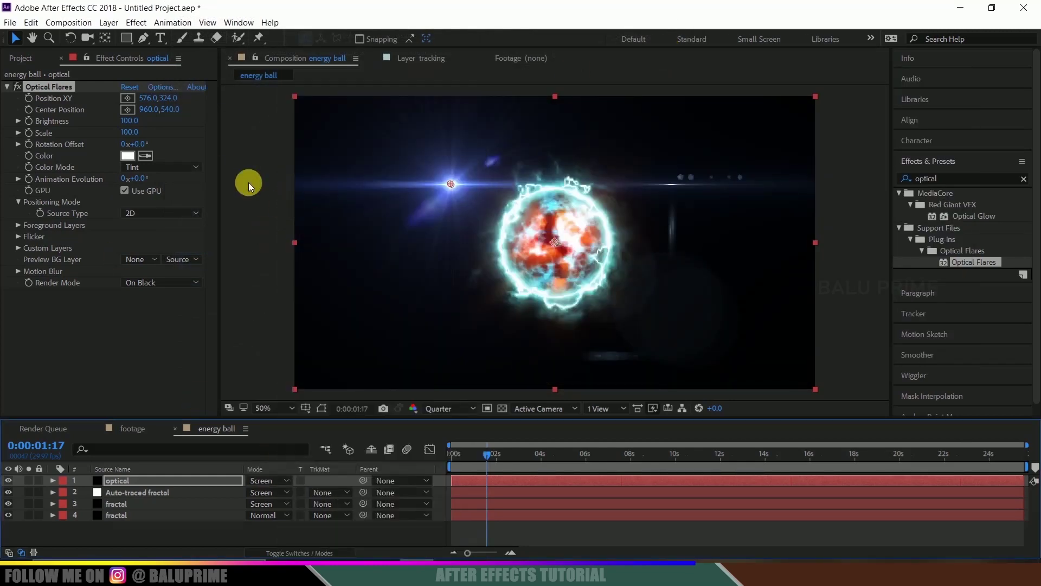
Center the flare on the energy ball at about 964, 542 and move the optical layer between the two fractal layers.
click(128, 97)
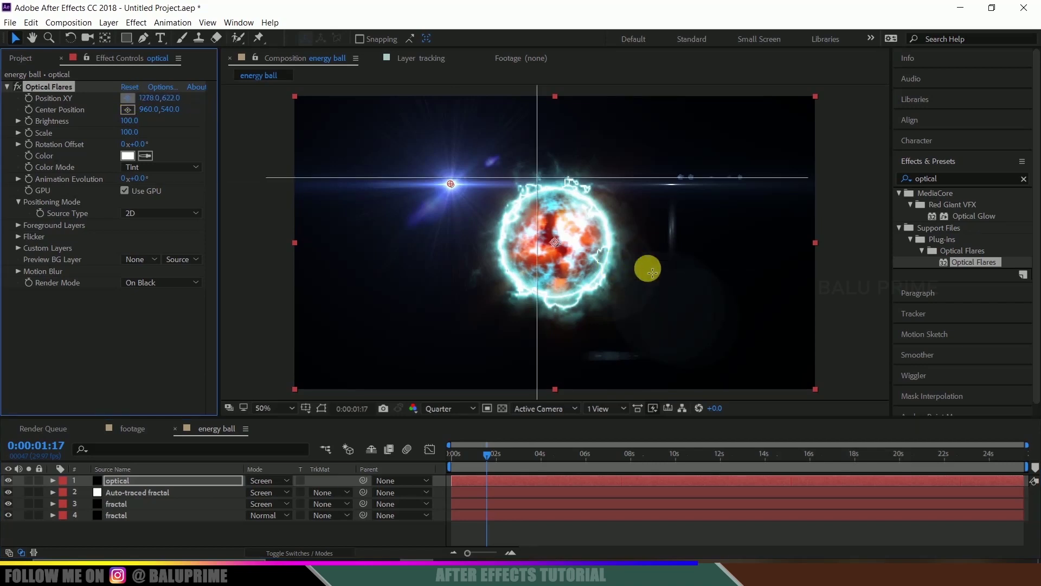
click(556, 243)
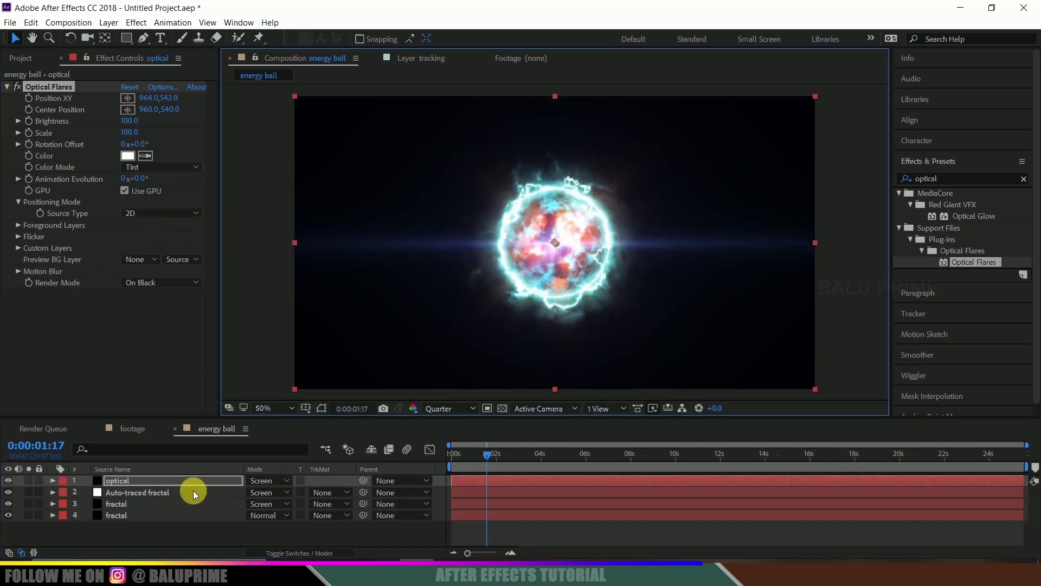
drag(128, 481, 130, 504)
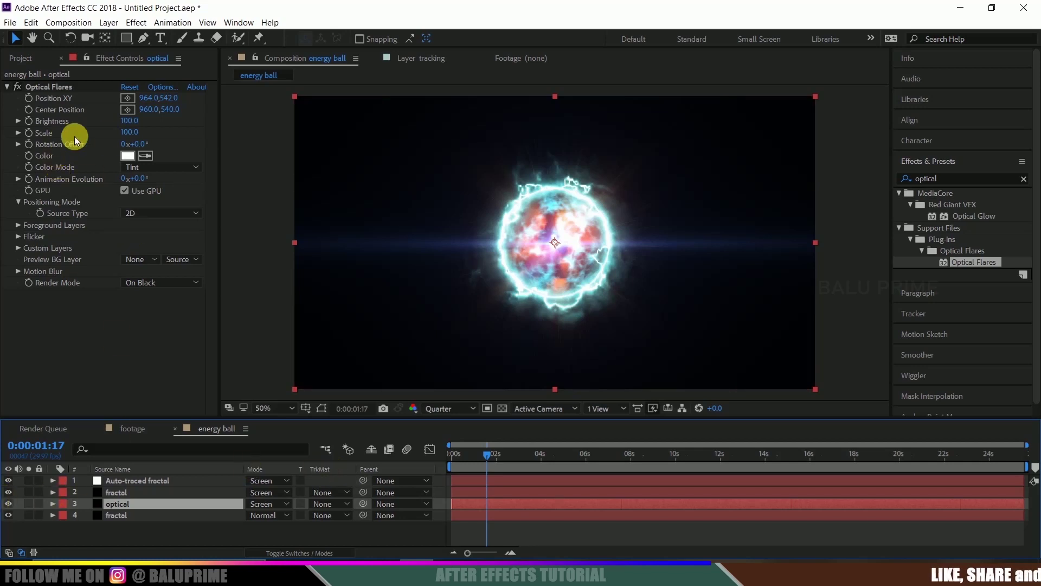
Try an Optical Flares Scale of 25, then settle on Scale 50 and set Brightness to 125.
click(129, 133)
text(25)
key(Return)
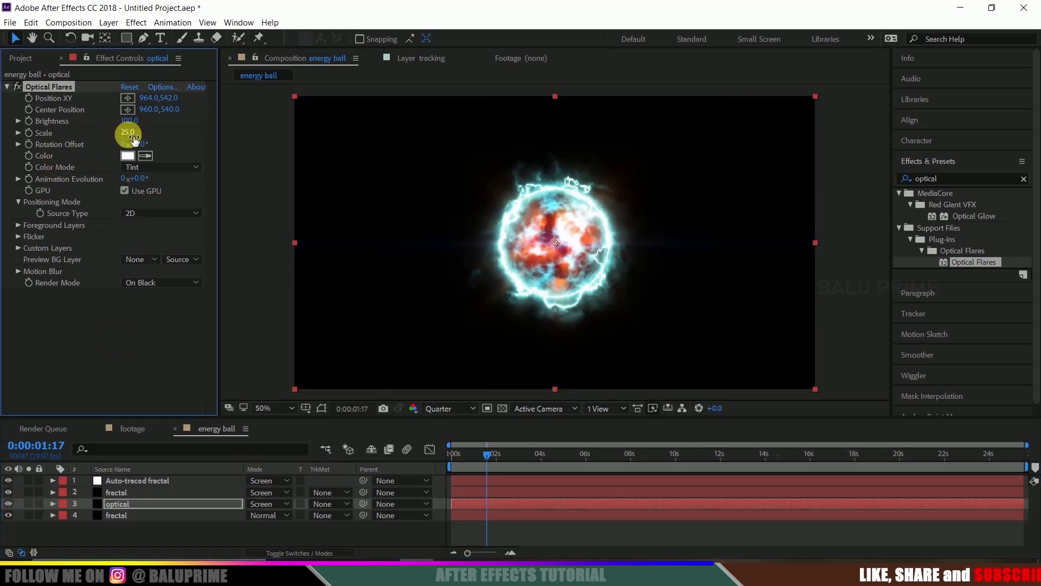
click(132, 134)
text(50)
key(Return)
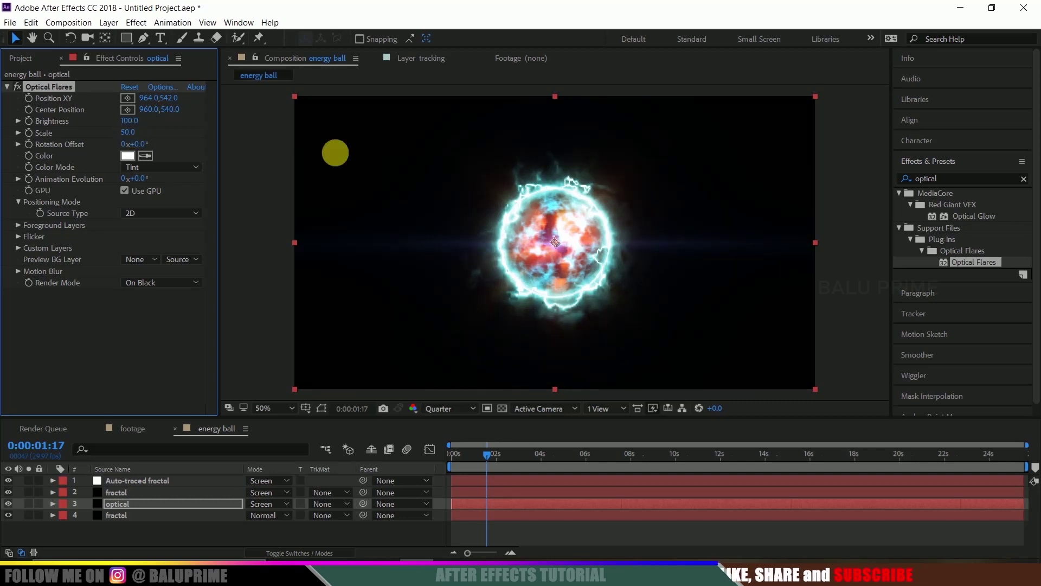
click(138, 120)
text(125)
key(Return)
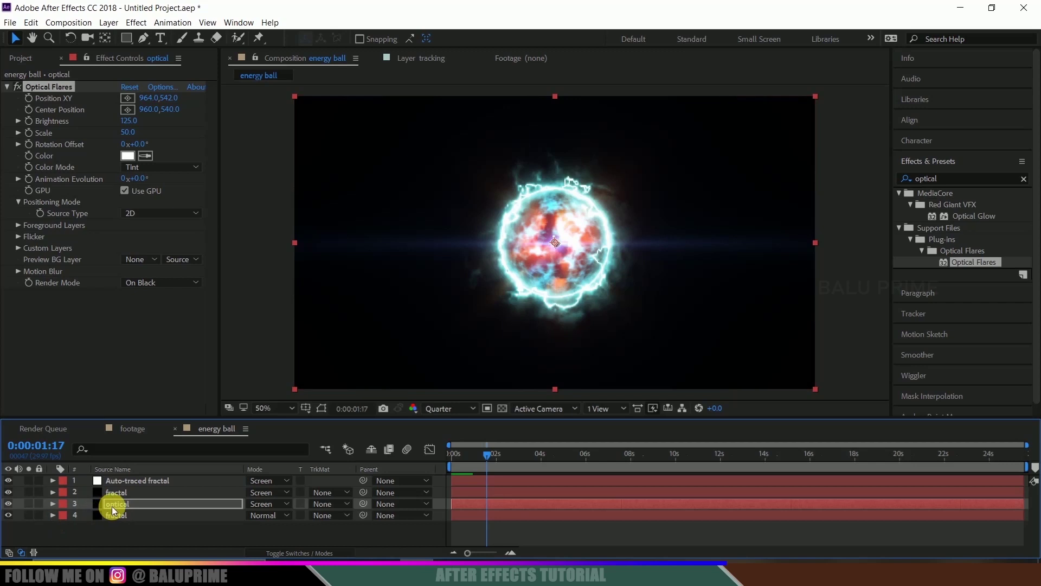
Set the Optical Flares Flicker Speed to 50 and Flicker Amount to 25.
click(17, 237)
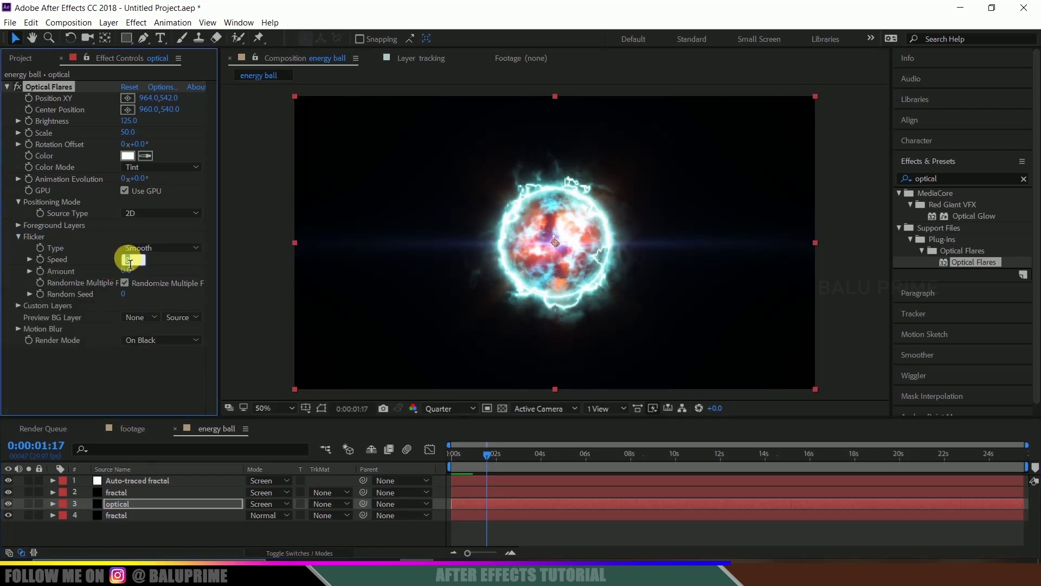
click(130, 271)
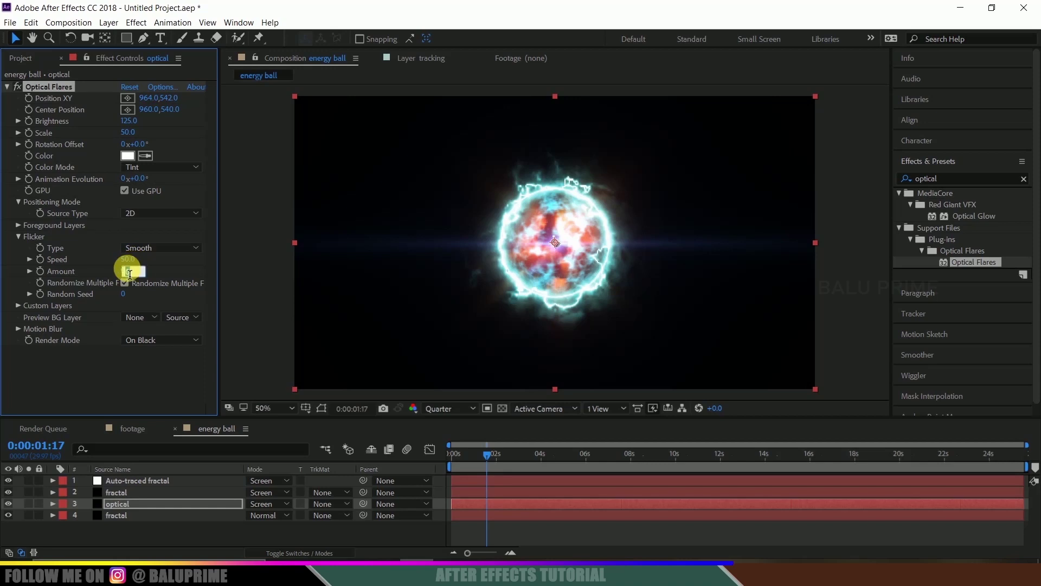
text(25)
click(72, 257)
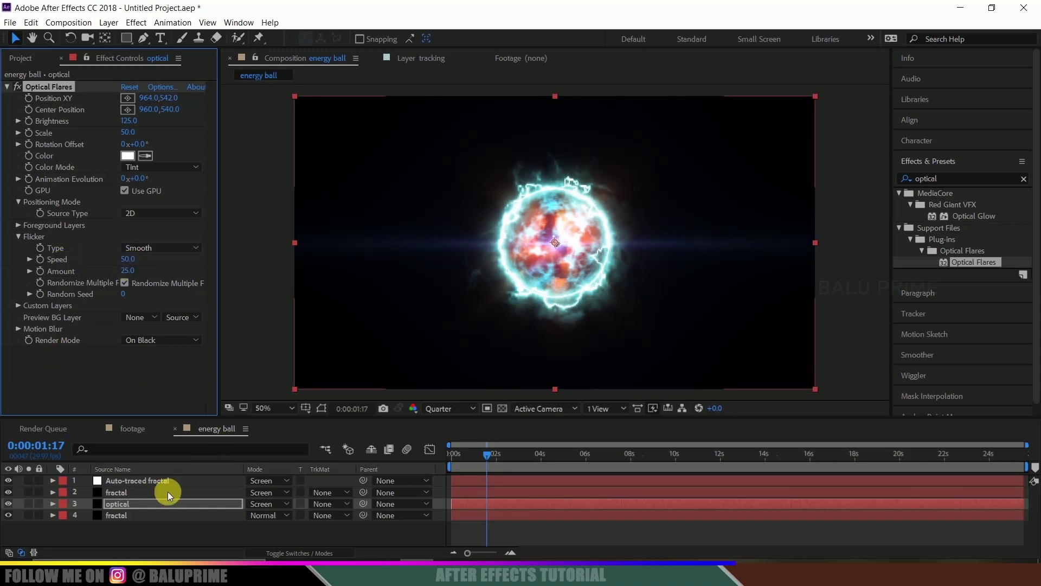
Move the optical layer beneath both fractal layers, preview the animation and return to 0:00:00:00.
click(124, 503)
drag(124, 503, 128, 525)
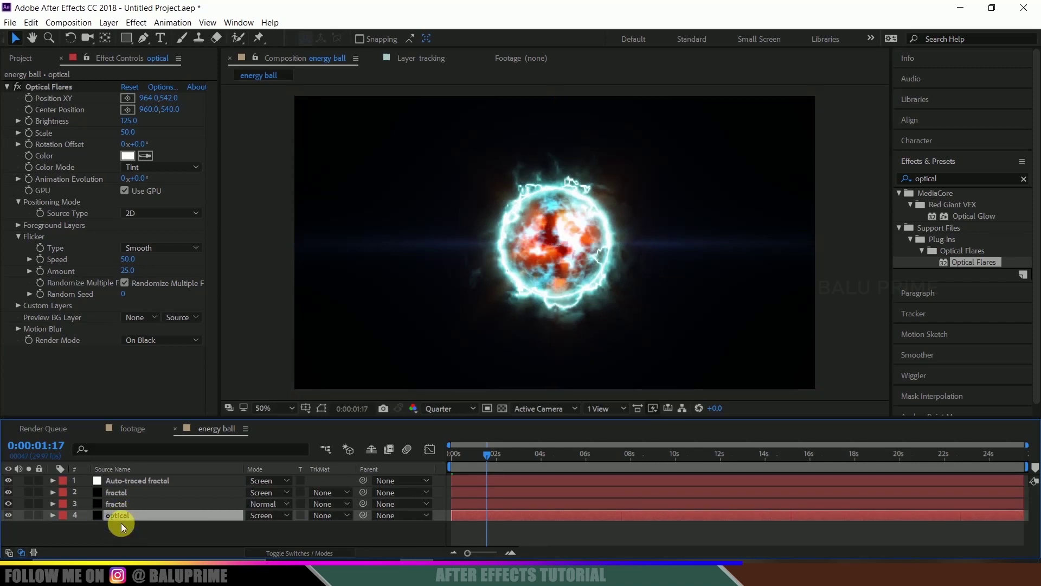
key(space)
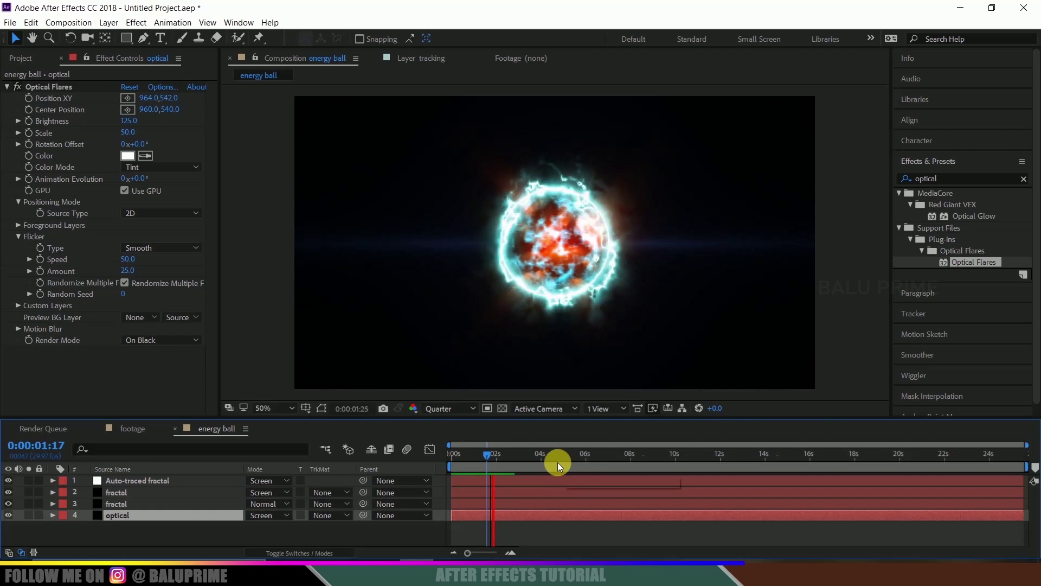
drag(485, 454, 434, 455)
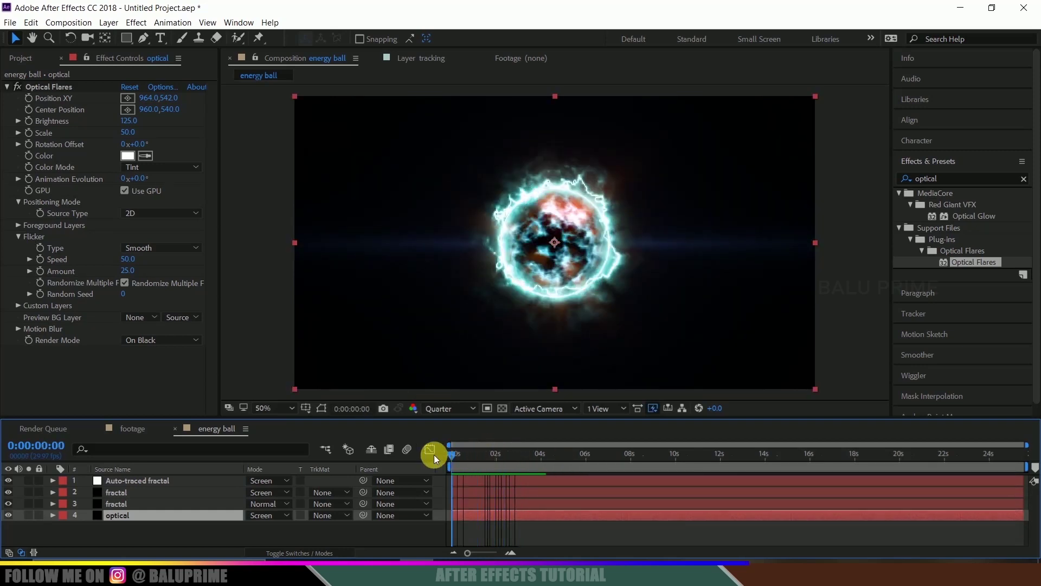
Add the energy ball composition above Null 1 in the footage composition and set its blending mode to Screen.
click(125, 428)
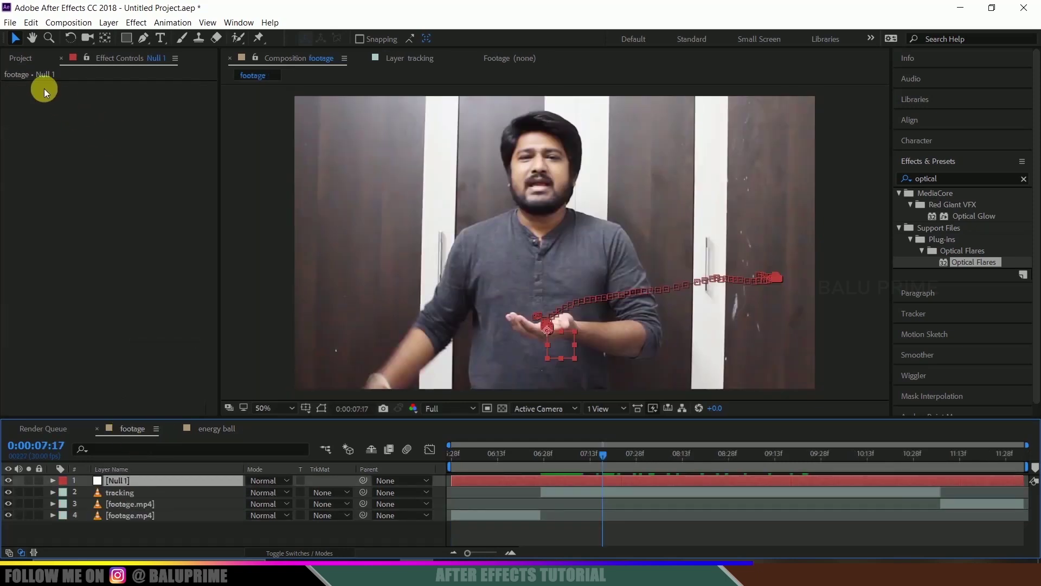
click(24, 57)
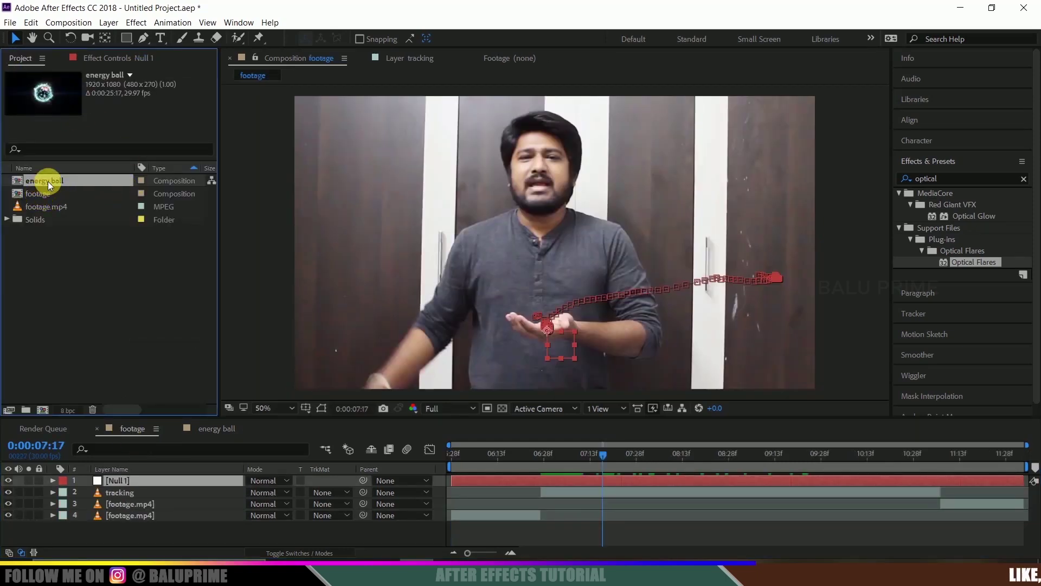
drag(47, 181, 105, 477)
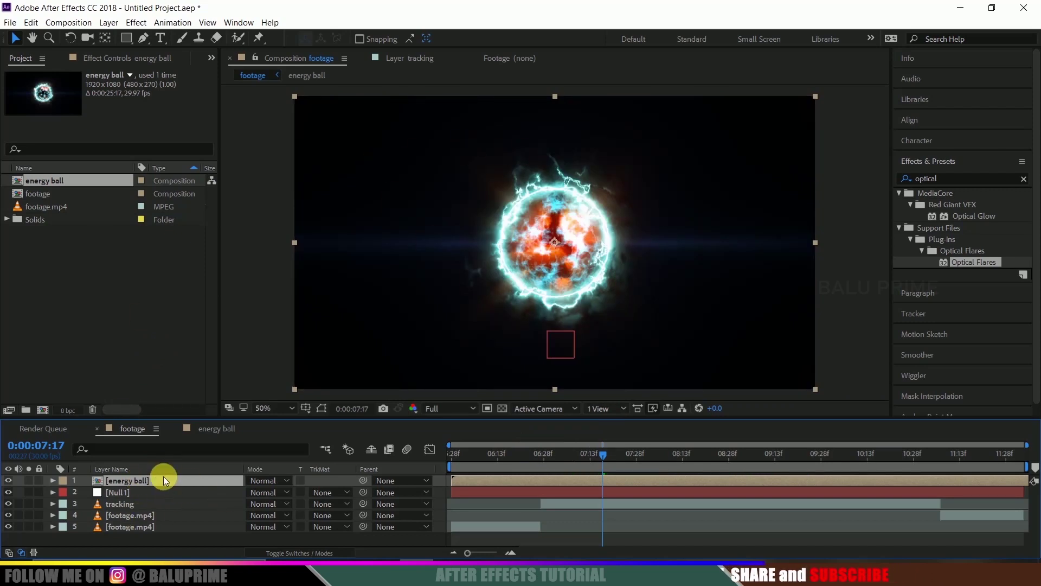
click(268, 481)
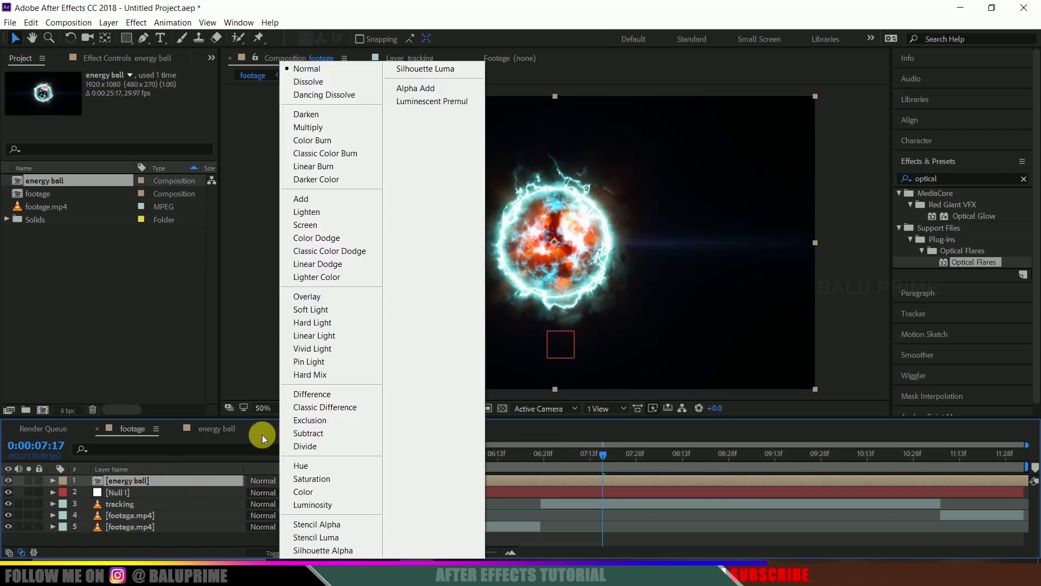
click(313, 225)
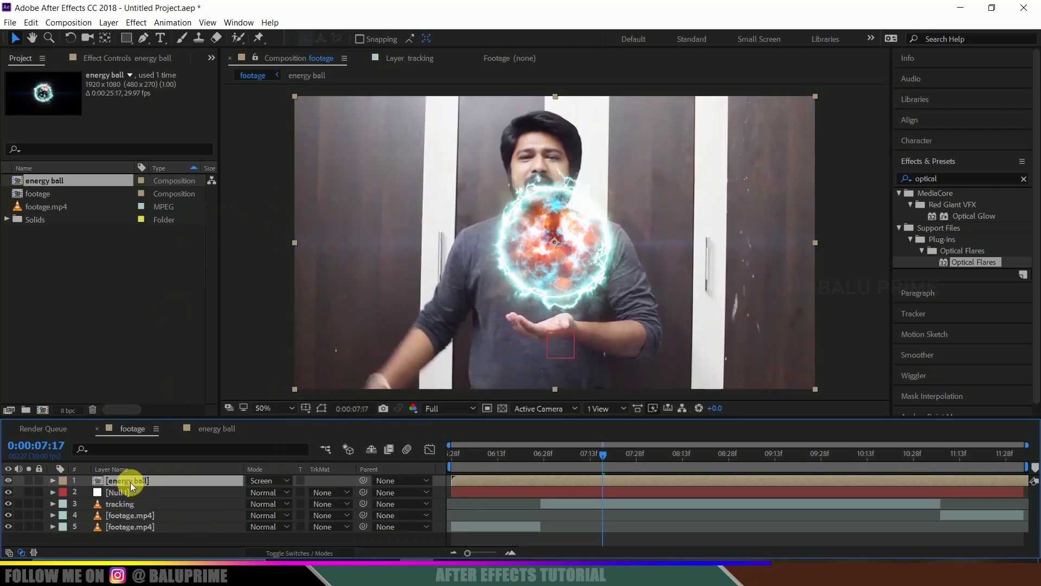
Scale the energy ball layer to 75%, trying 35% and 72% on the way.
key(s)
text(35)
key(Return)
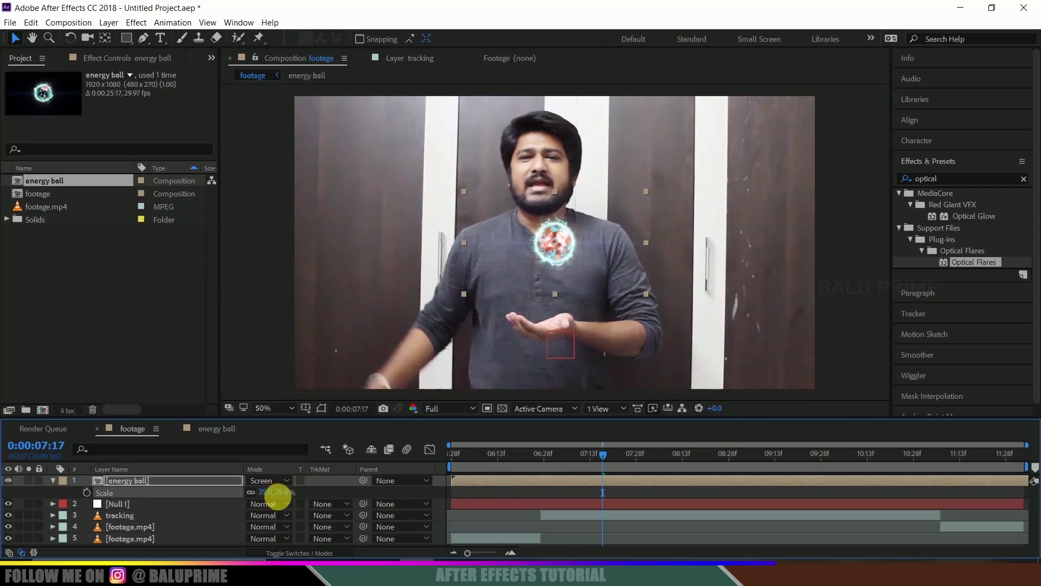
drag(289, 494, 309, 493)
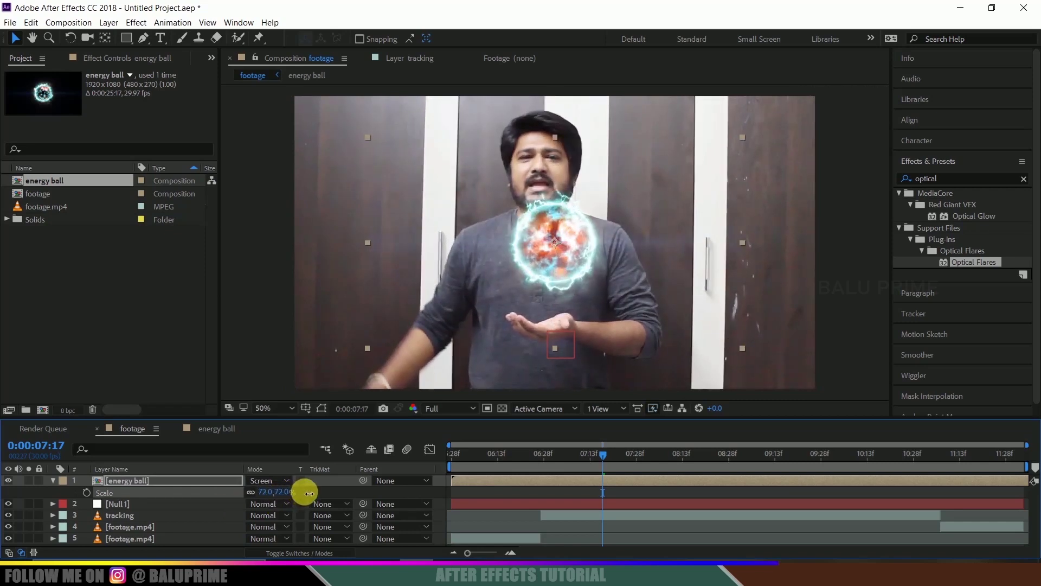
click(286, 492)
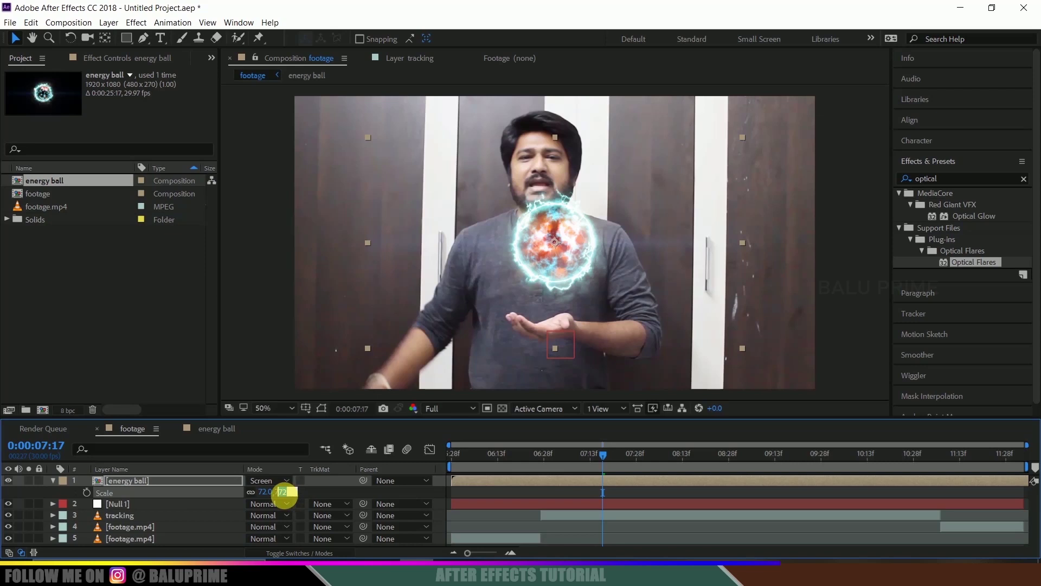
text(75)
key(Return)
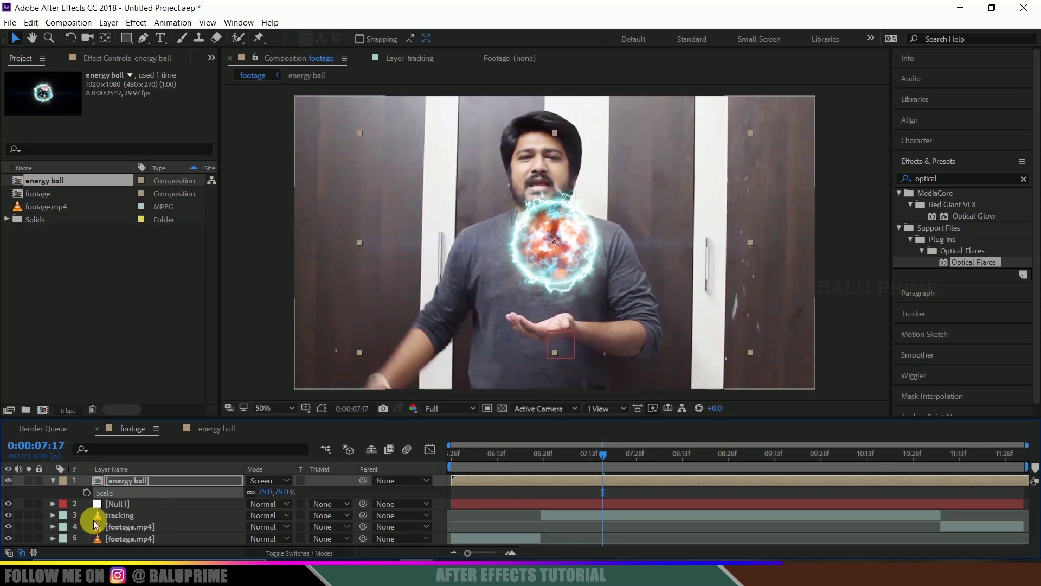
Try Lighten, then set the energy ball's blending mode to Add and position the ball just above the open palm.
click(129, 479)
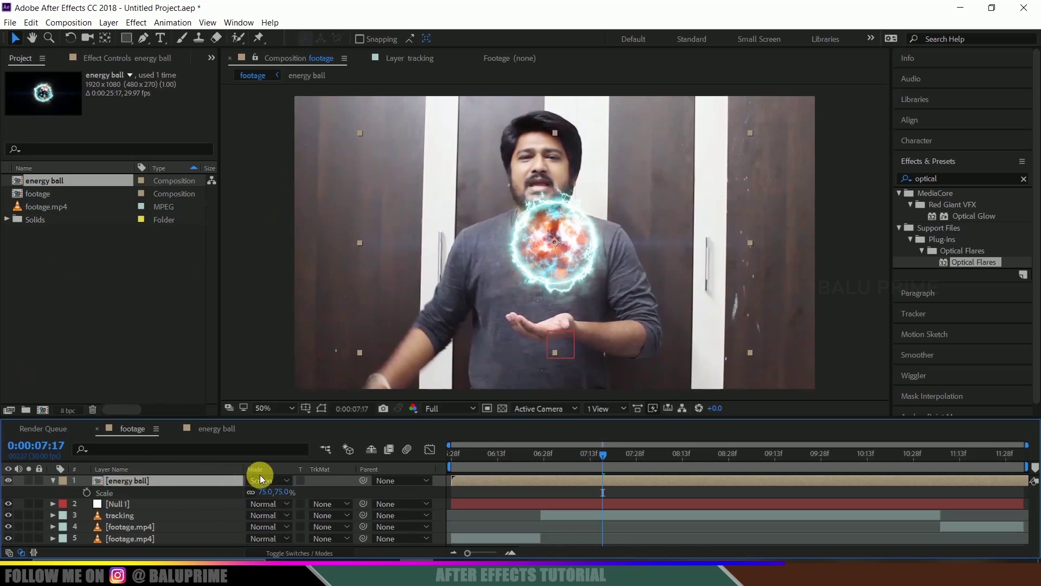
click(262, 478)
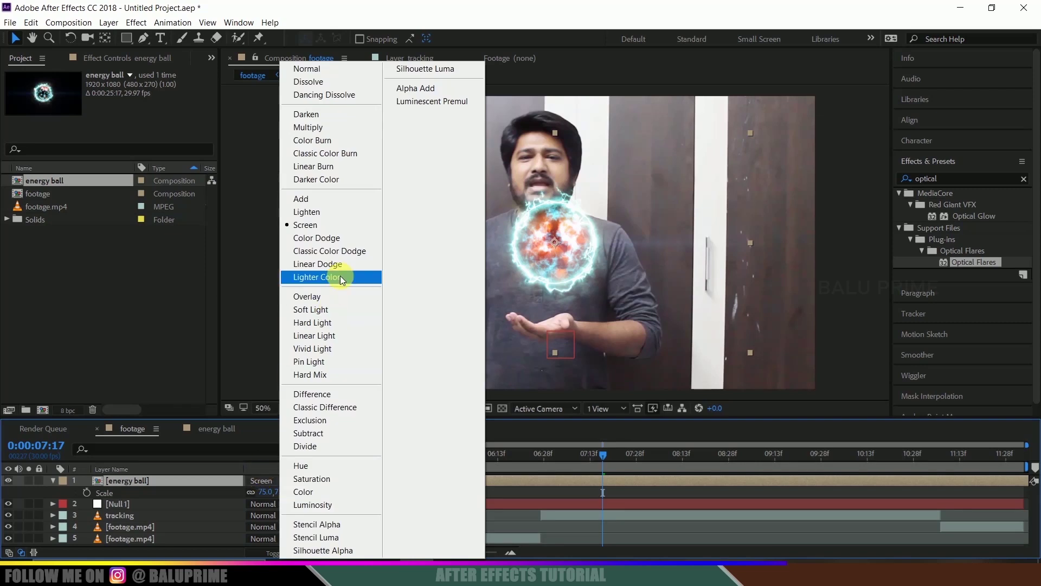
click(310, 207)
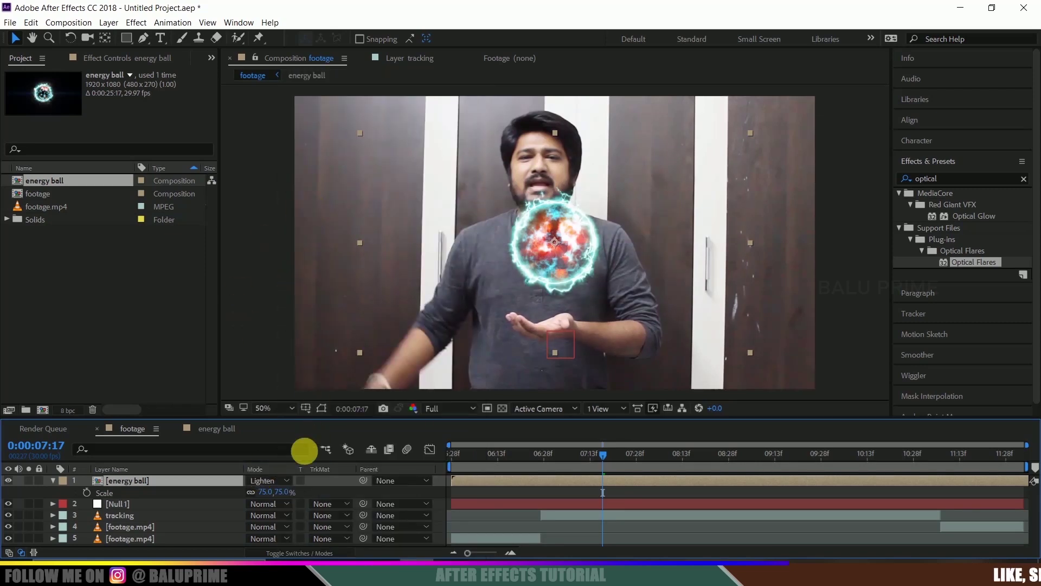
click(264, 480)
click(311, 200)
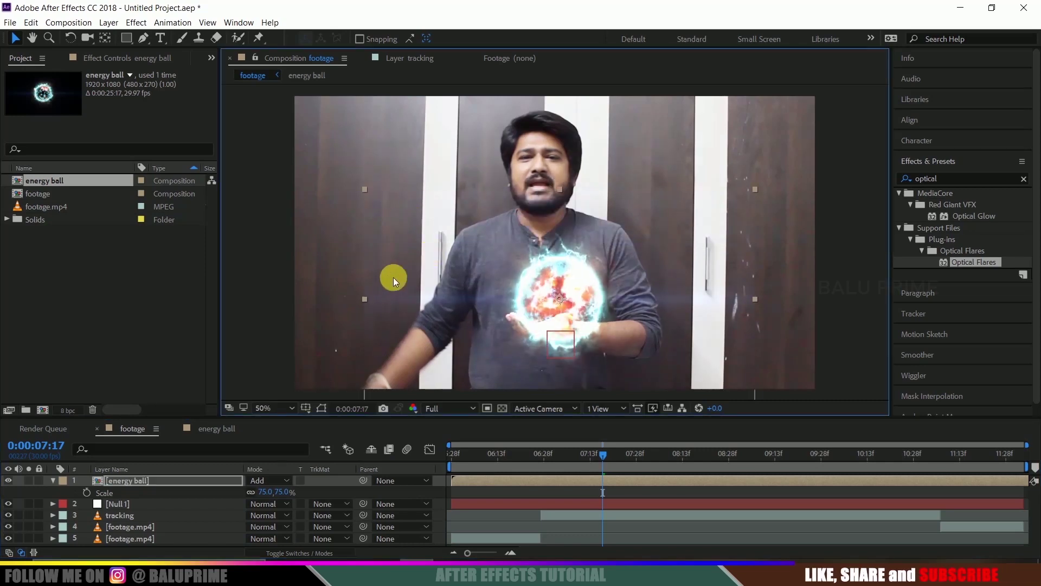
drag(449, 293, 438, 249)
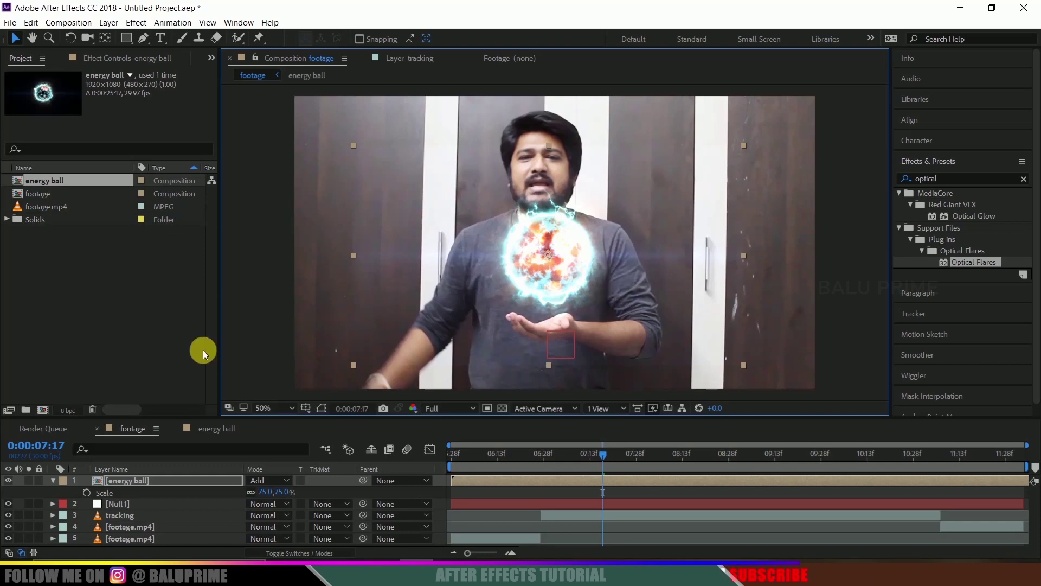
Draw a wide elliptical mask around the ball on the energy ball layer and set its Mask Feather to 50 pixels.
click(124, 481)
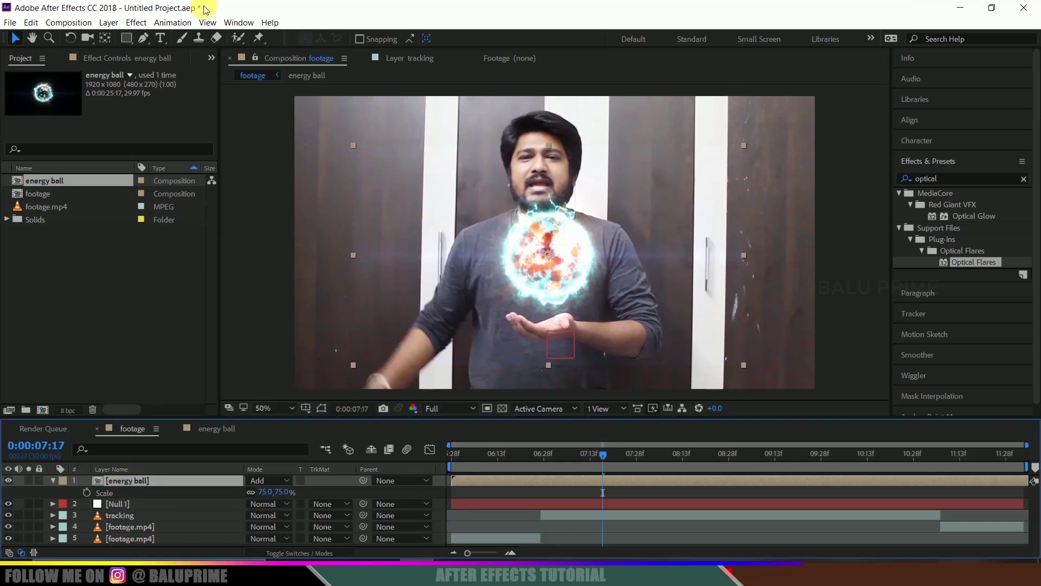
click(131, 39)
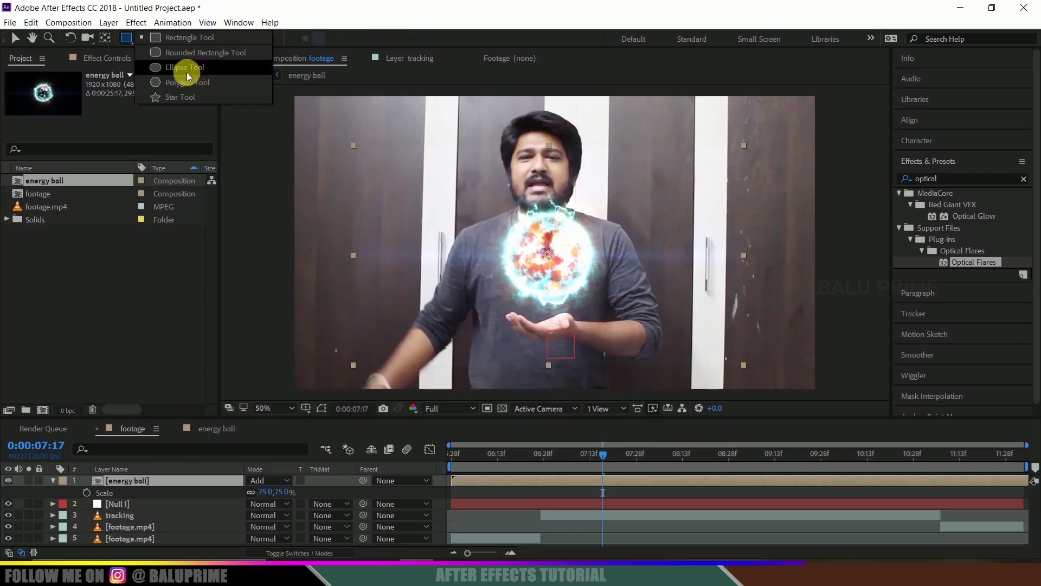
click(179, 70)
drag(410, 180, 686, 333)
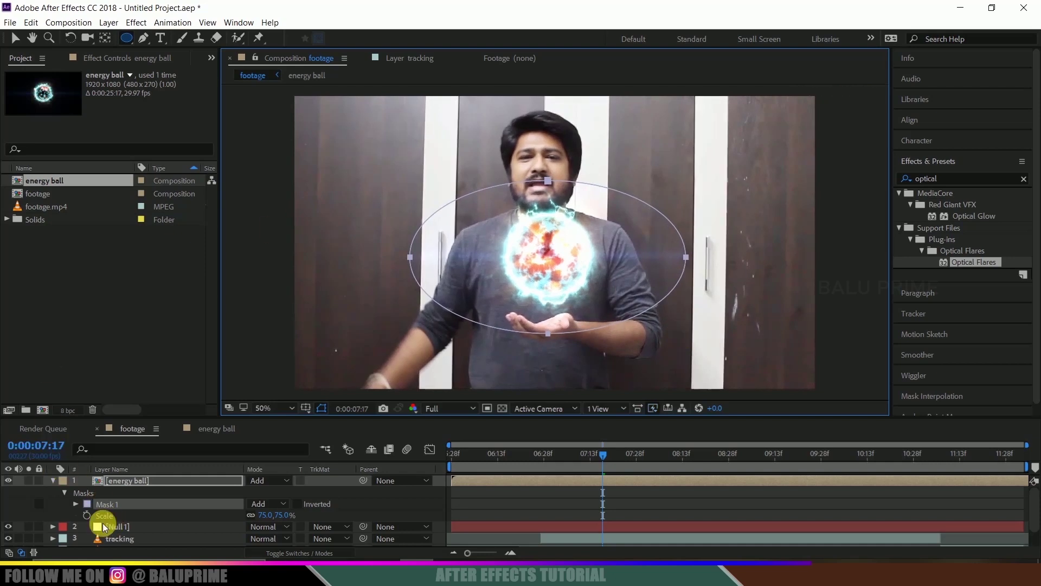
click(77, 504)
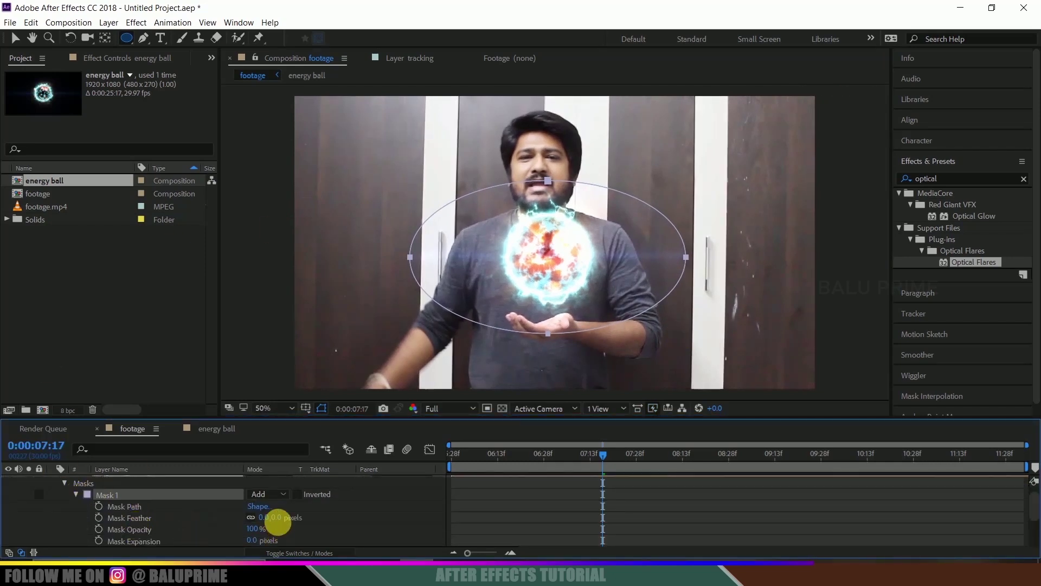
text(50)
key(Return)
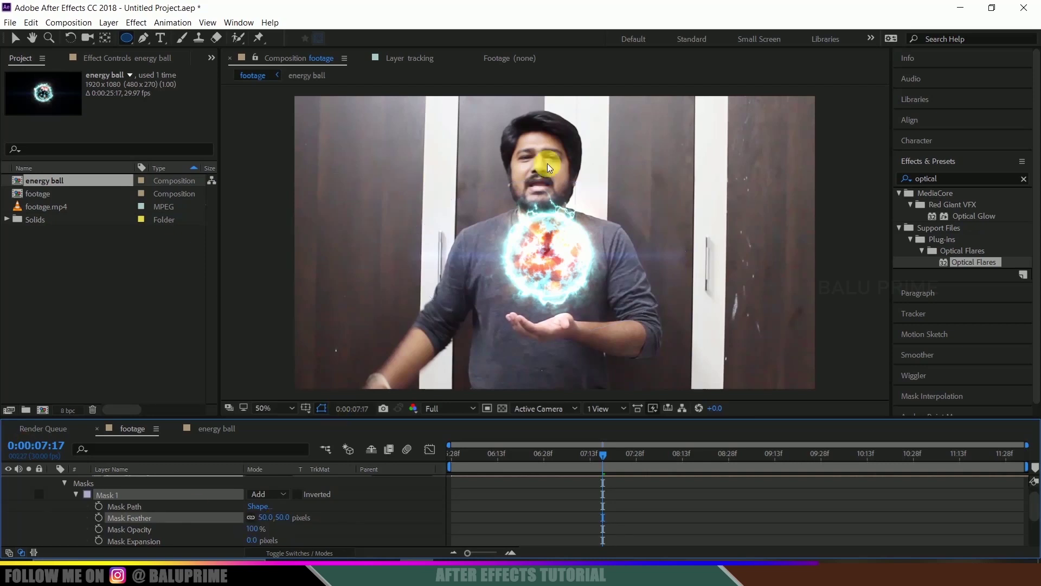
Return to 0:00:05:28, set the preview resolution to Quarter and collapse the energy ball layer's properties.
drag(601, 455, 451, 455)
click(442, 409)
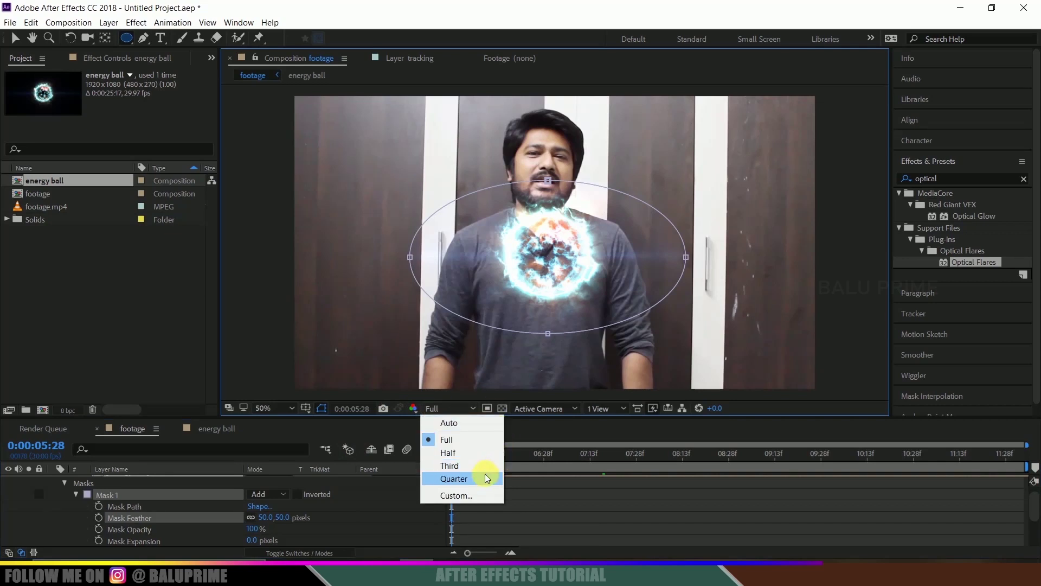
click(478, 480)
scroll(58, 507, up, 1)
click(54, 481)
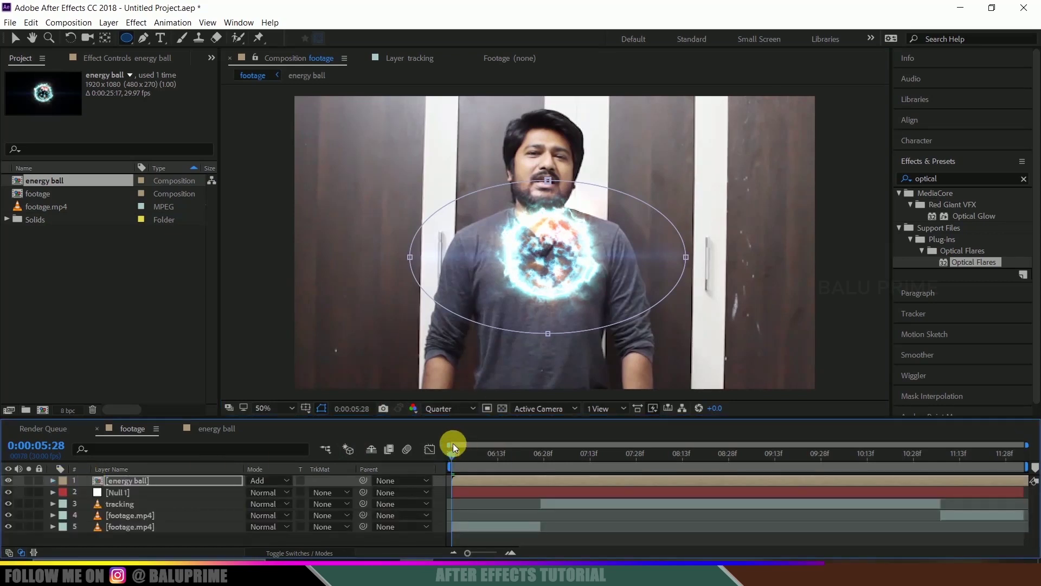
At 0:00:07:21, reposition the energy ball slightly so that it is centred just above the open palm.
drag(452, 454, 616, 471)
click(15, 38)
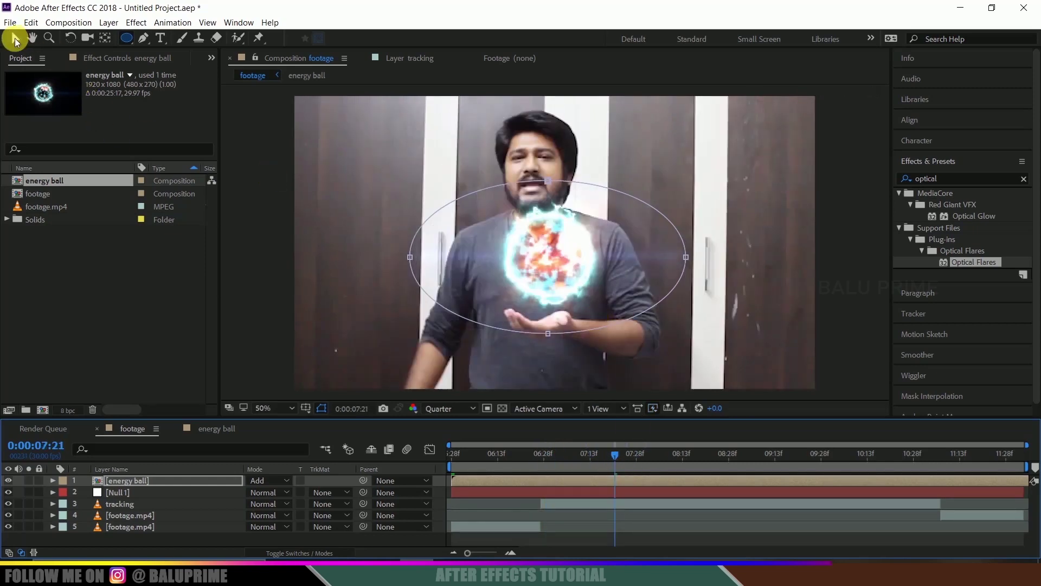
click(565, 285)
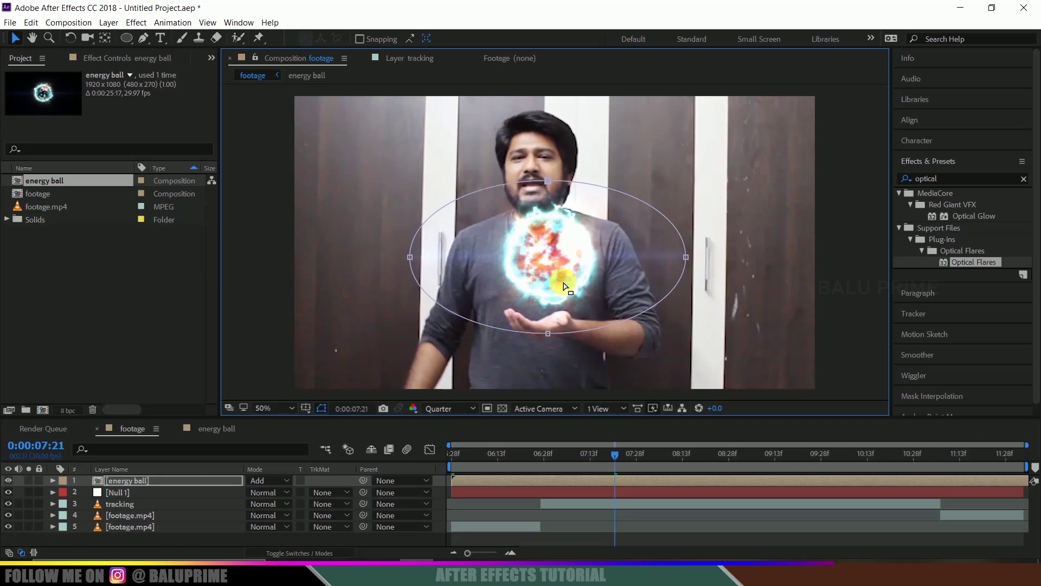
click(155, 479)
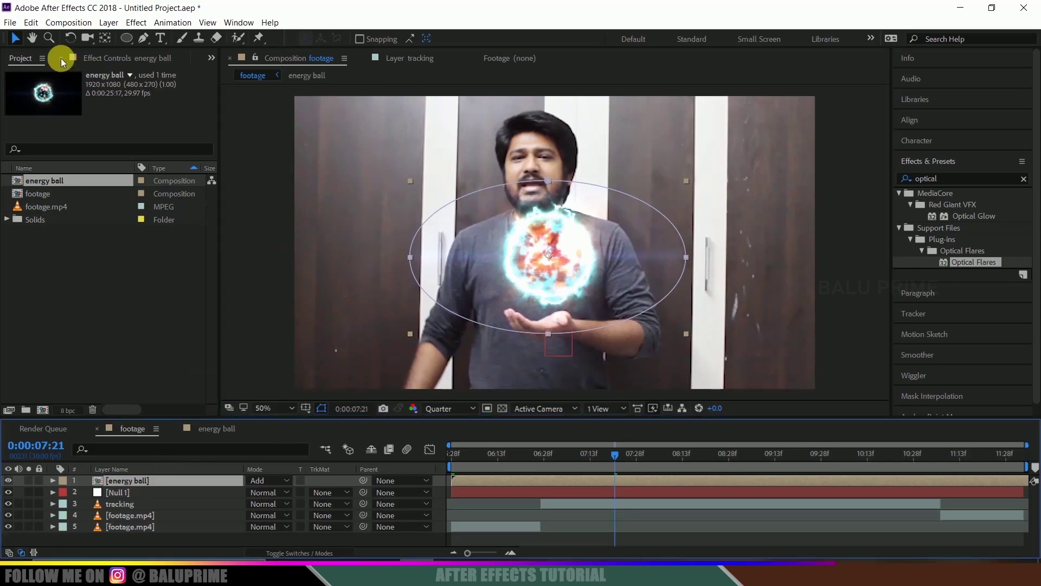
drag(562, 273, 552, 275)
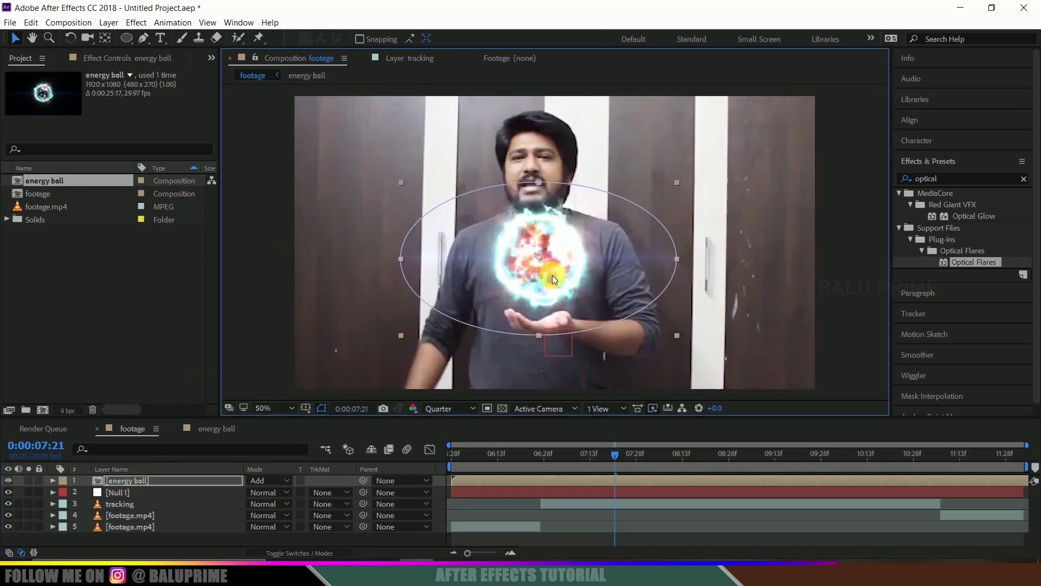
drag(552, 274, 549, 274)
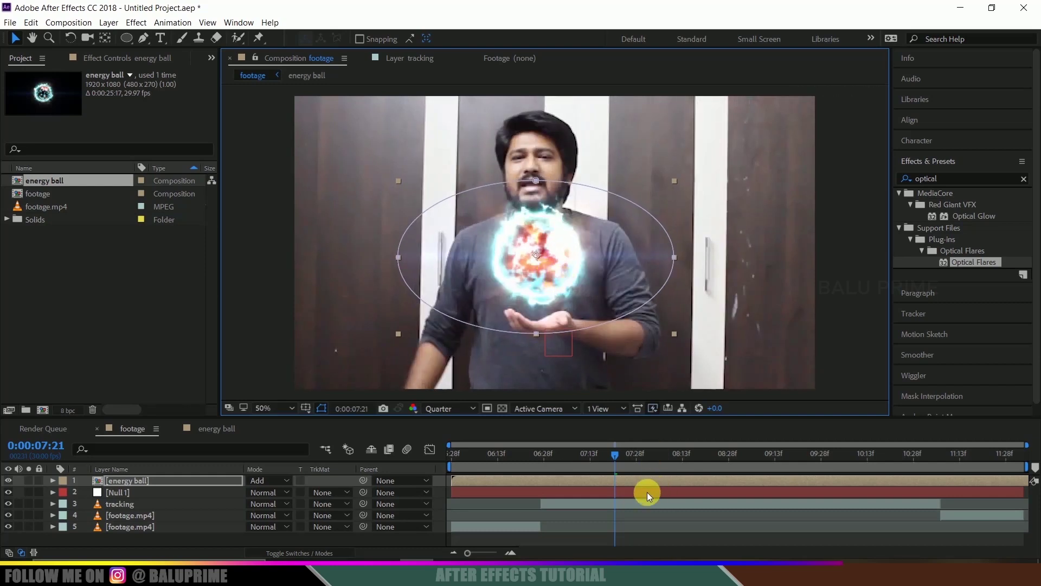
Parent the energy ball layer to Null 1 and play back the composition from 0:00:07:08 to check the tracking.
click(152, 483)
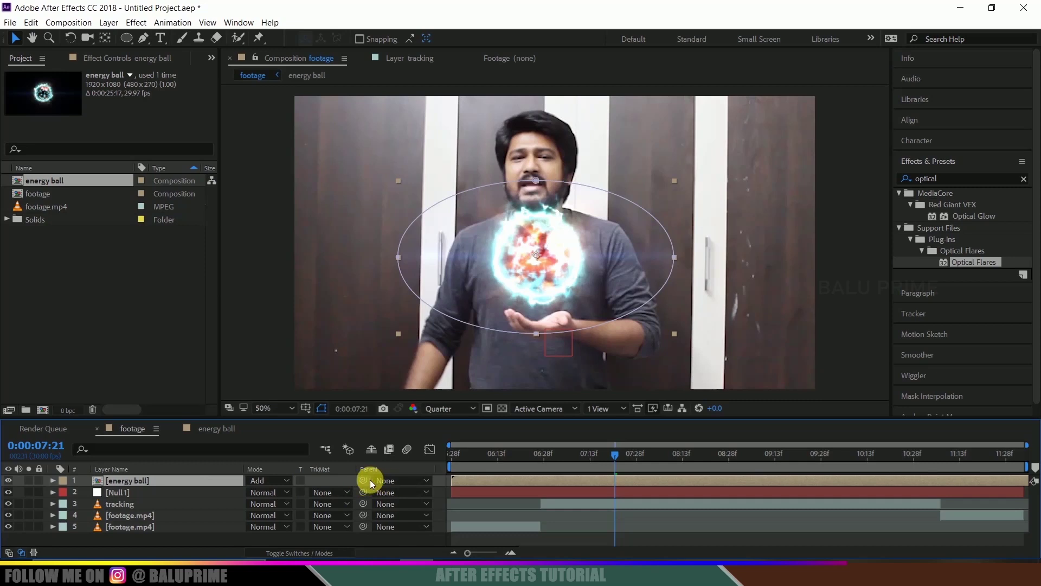
drag(363, 480, 314, 488)
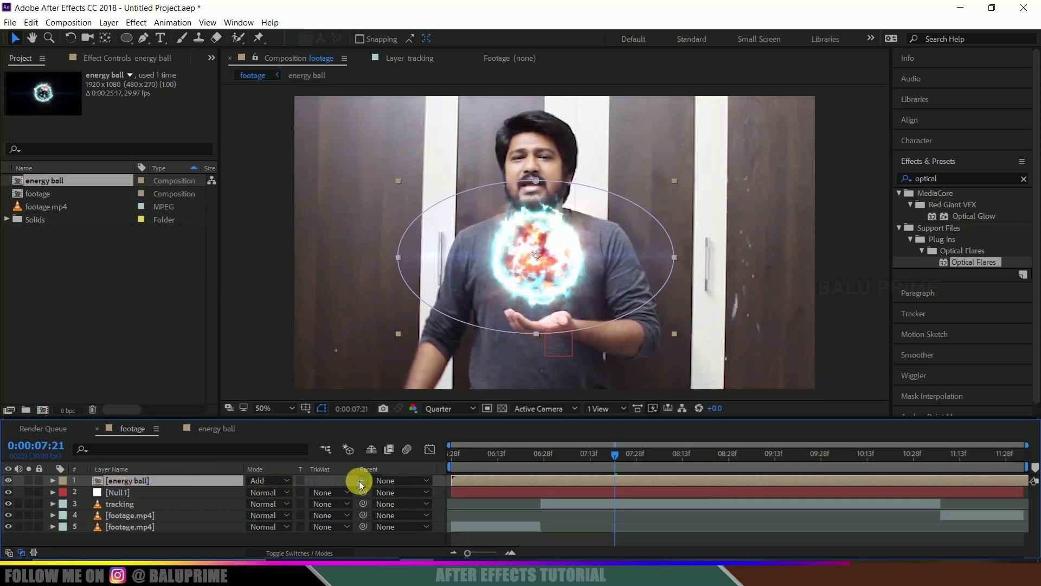
click(393, 480)
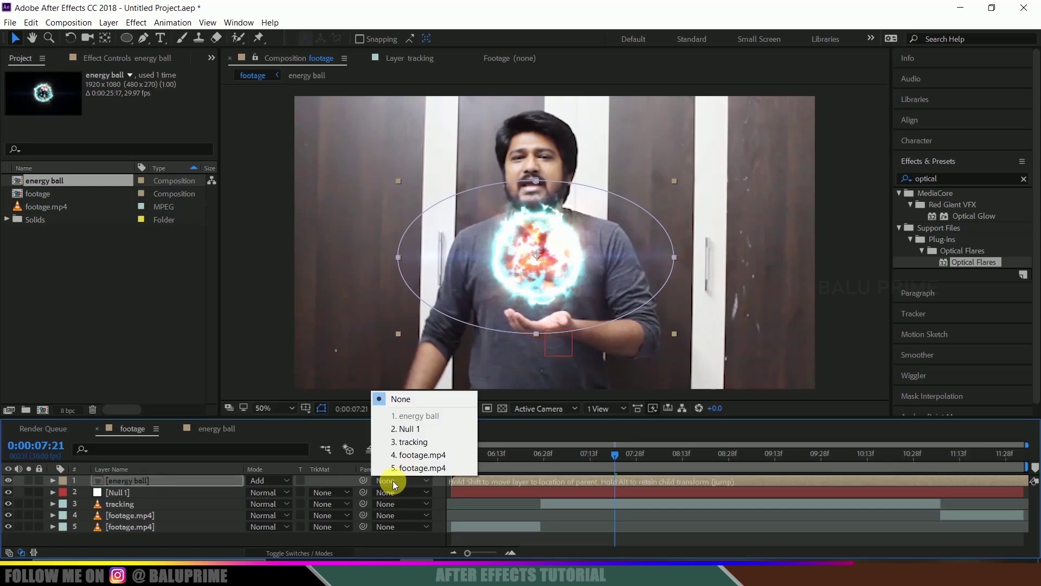
click(411, 429)
drag(613, 451, 574, 457)
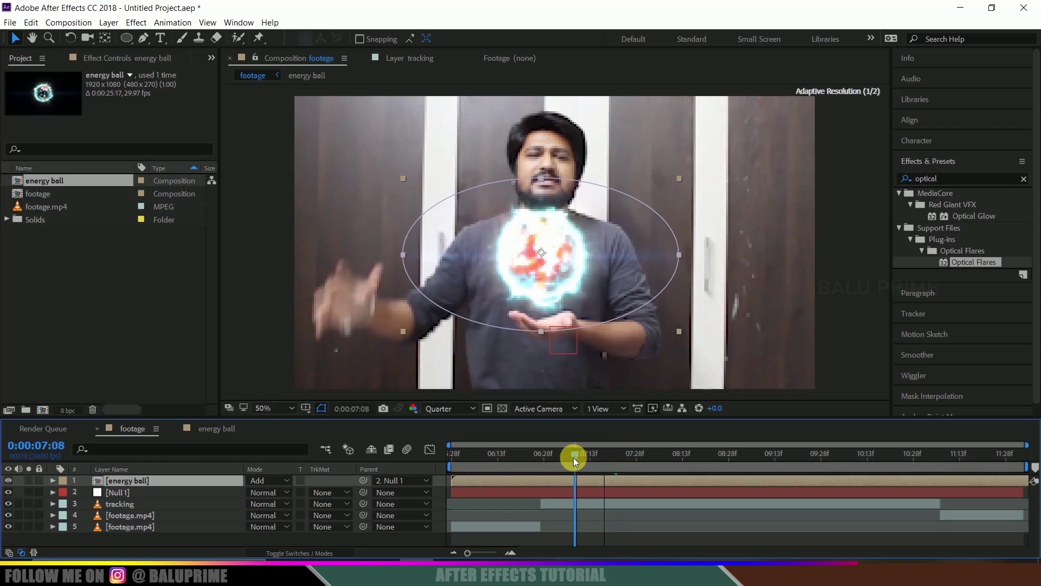
key(space)
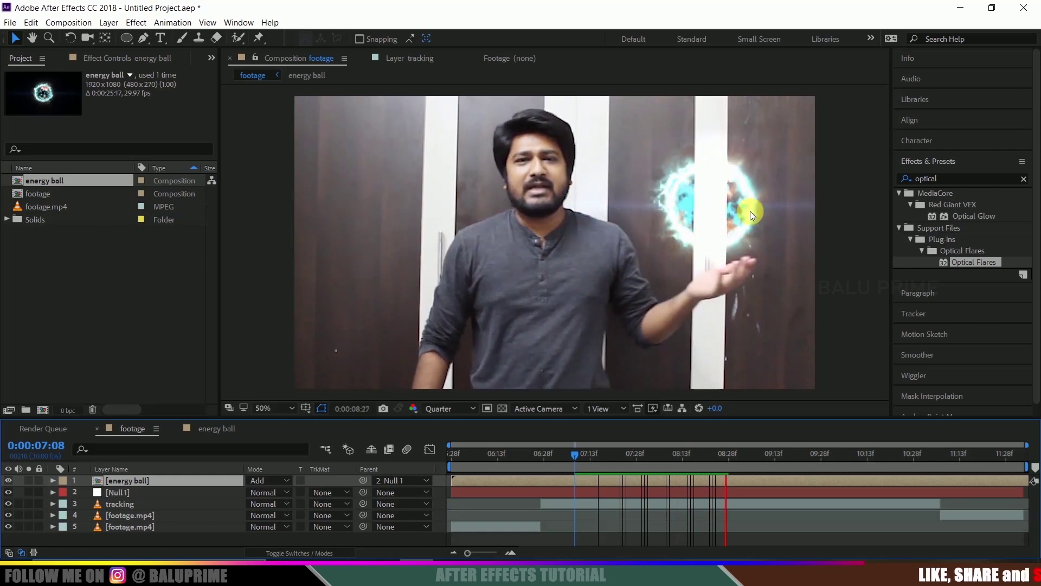
drag(628, 464, 560, 467)
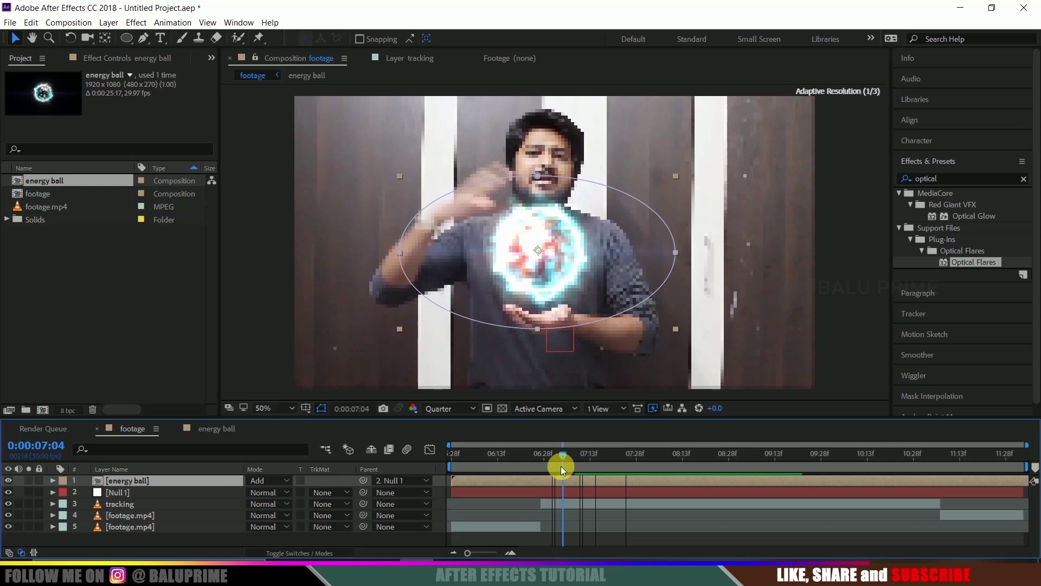
At the tracking layer's in point, 0:00:06:27, add a Scale keyframe of 0% to the energy ball layer.
click(580, 501)
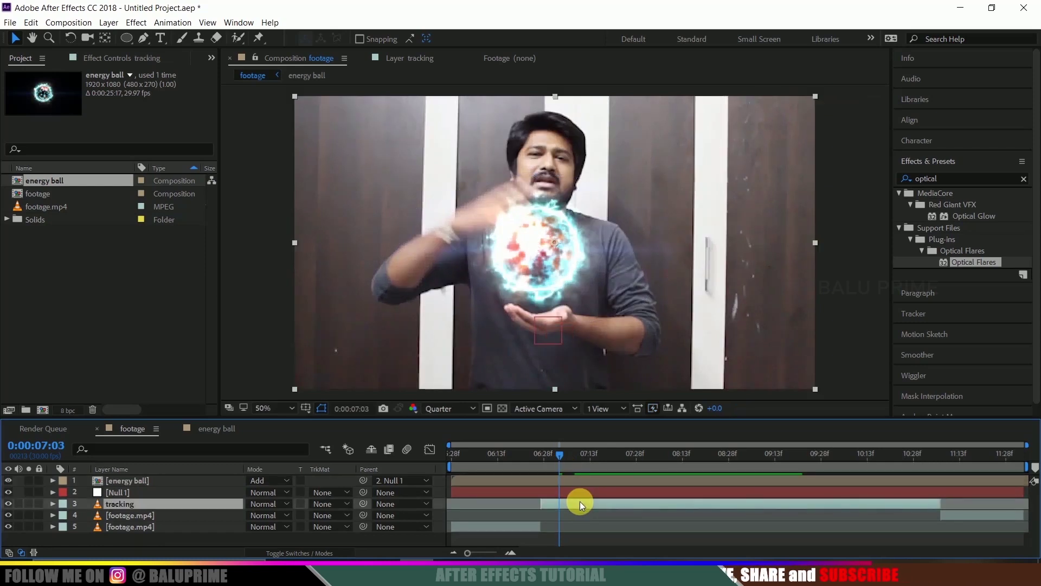
key(i)
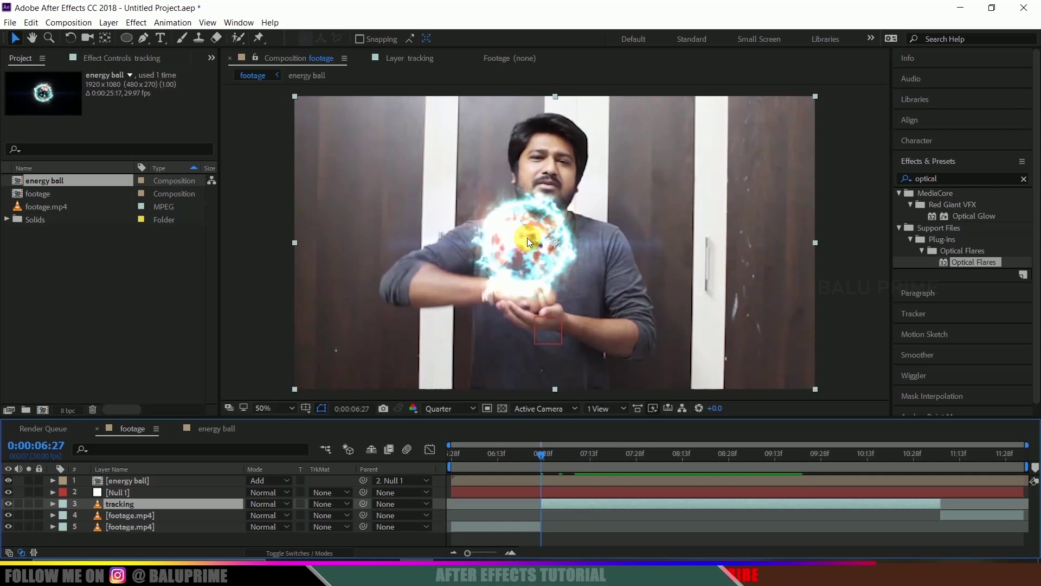
click(553, 491)
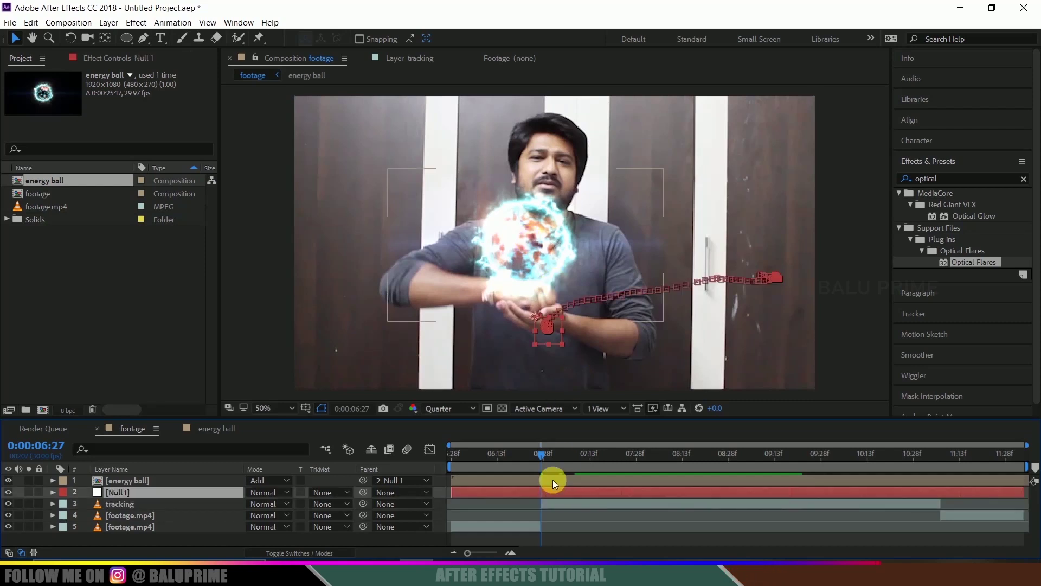
click(552, 480)
key(s)
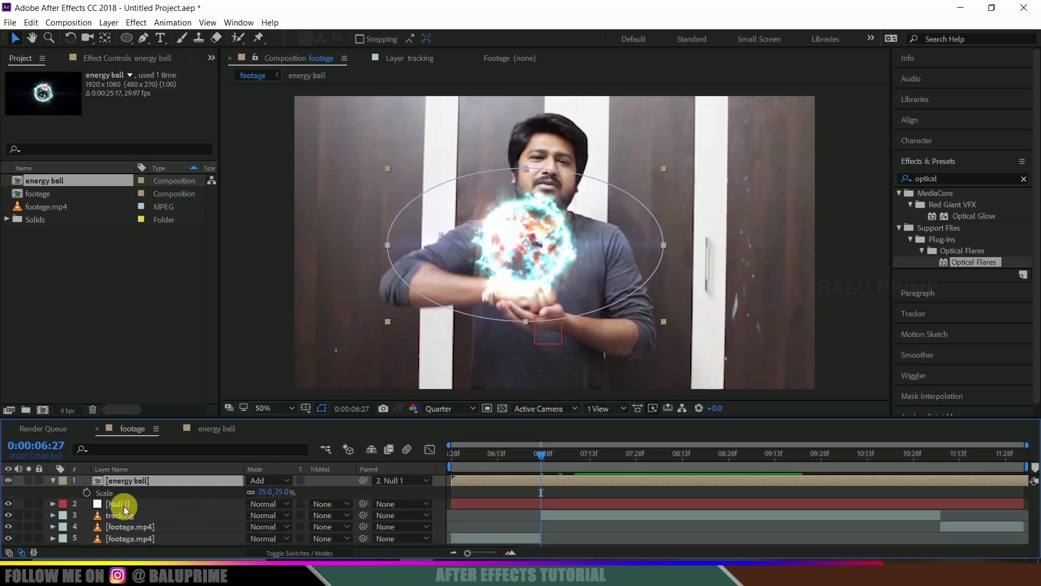
click(88, 492)
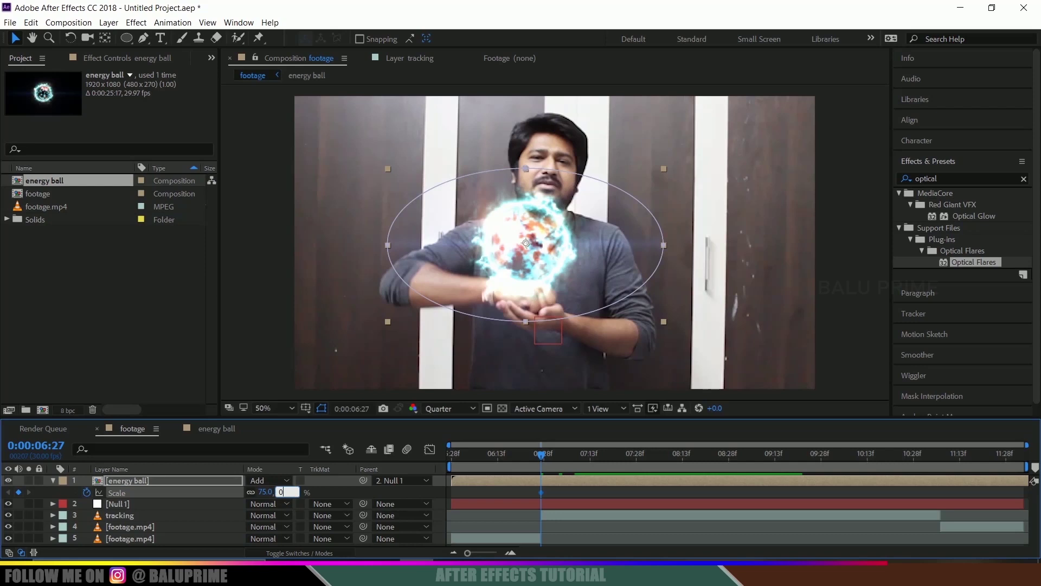
text(0)
key(Return)
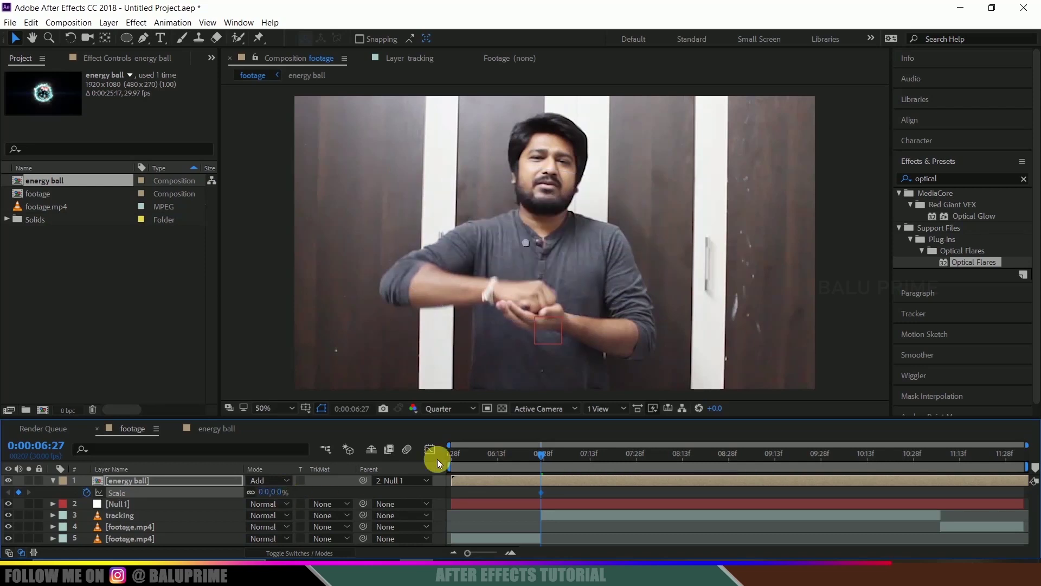
Set the energy ball's Scale to 75% at 0:00:07:04 and play back the growth animation.
drag(542, 456, 562, 460)
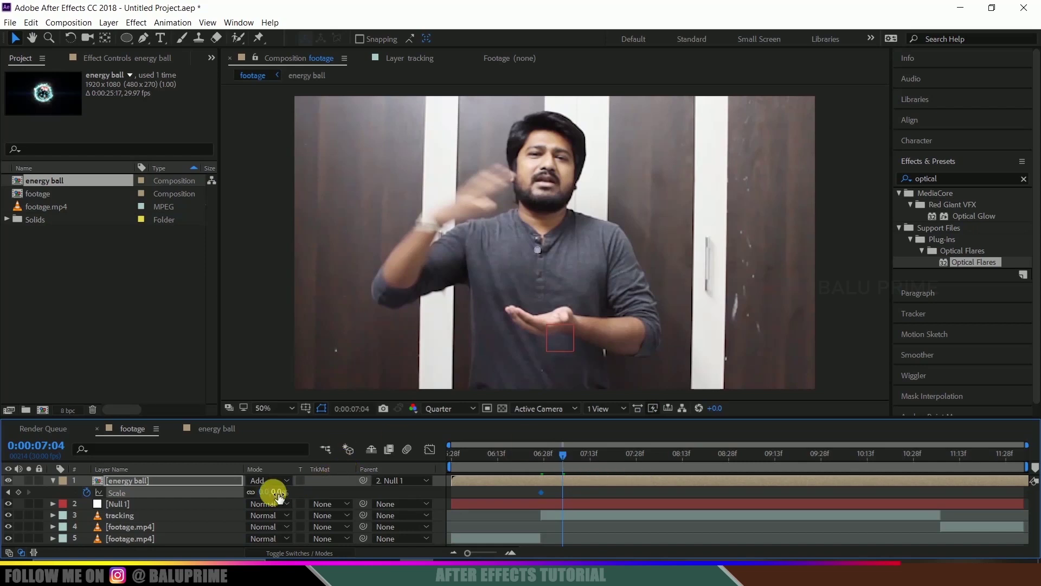
text(75)
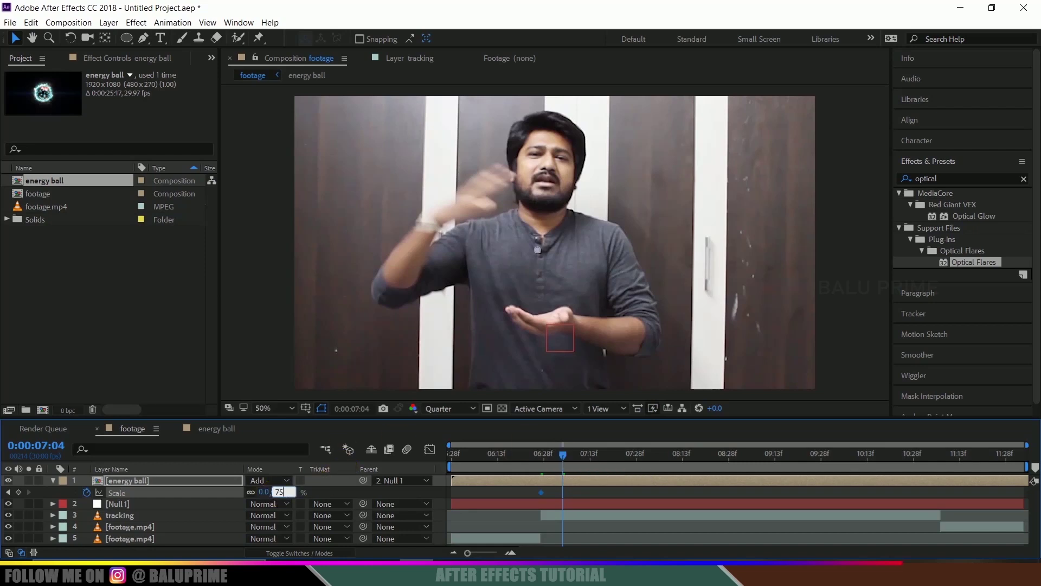
key(Return)
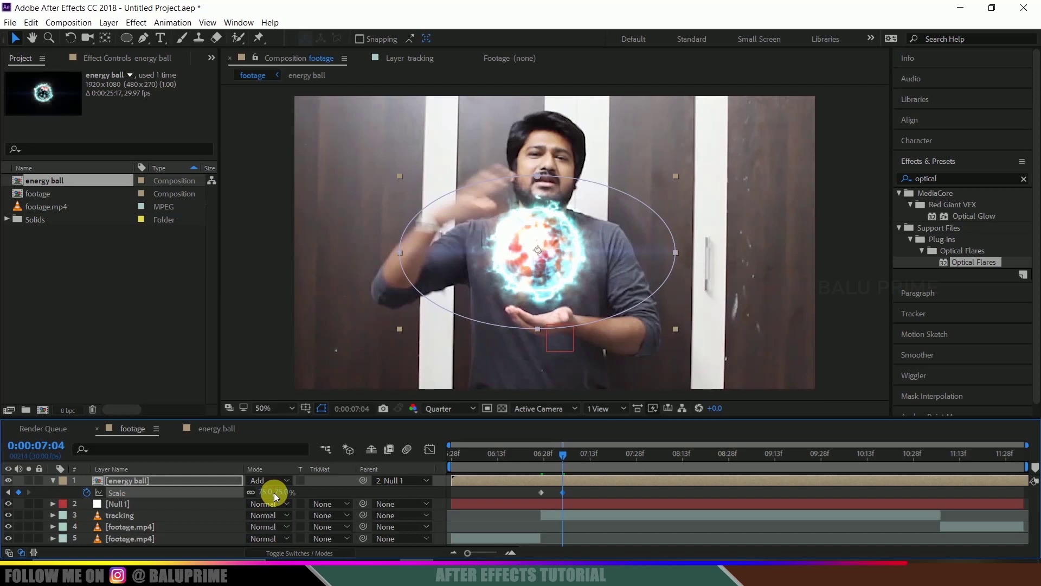
key(space)
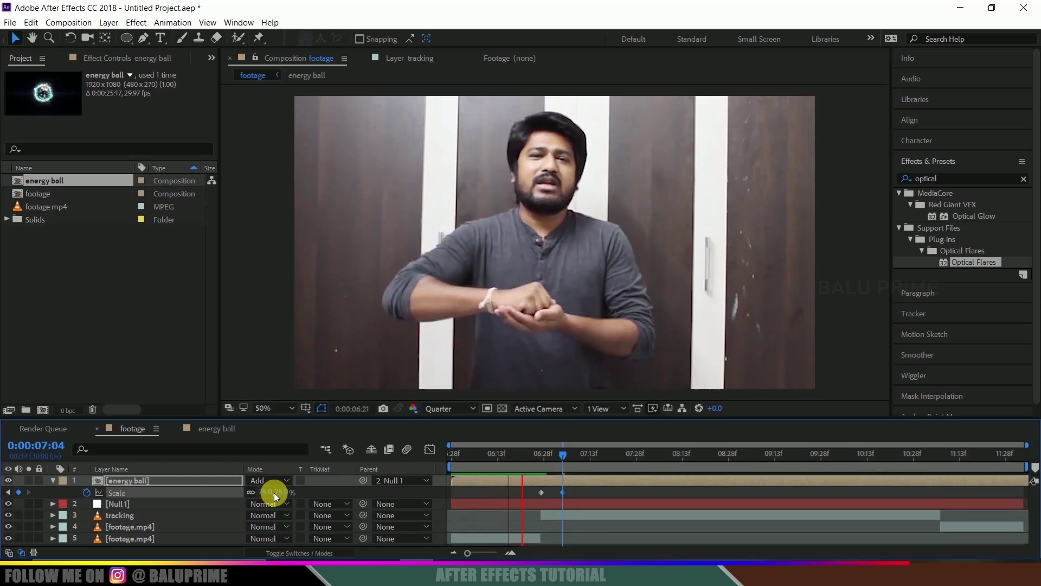
key(space)
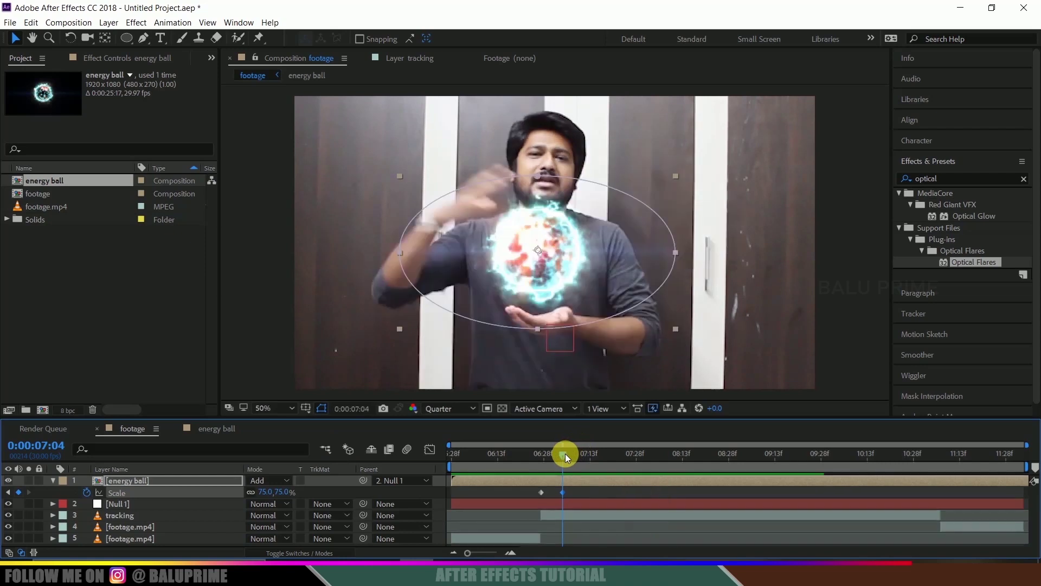
Check the growing ball against the hands at 0:00:06:29 and return to the 75% Scale keyframe at 0:00:07:04.
drag(565, 453, 548, 458)
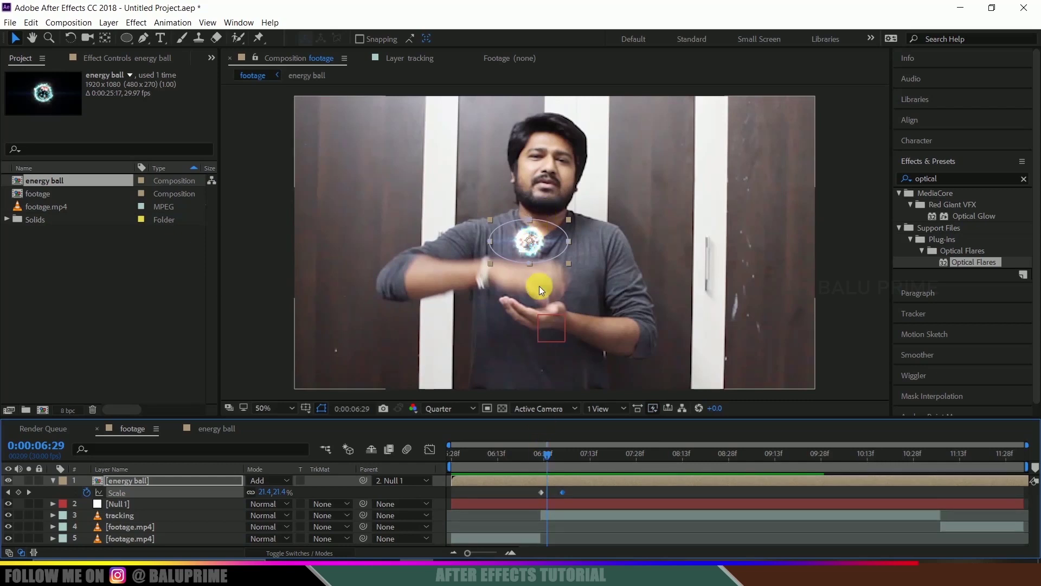
click(538, 304)
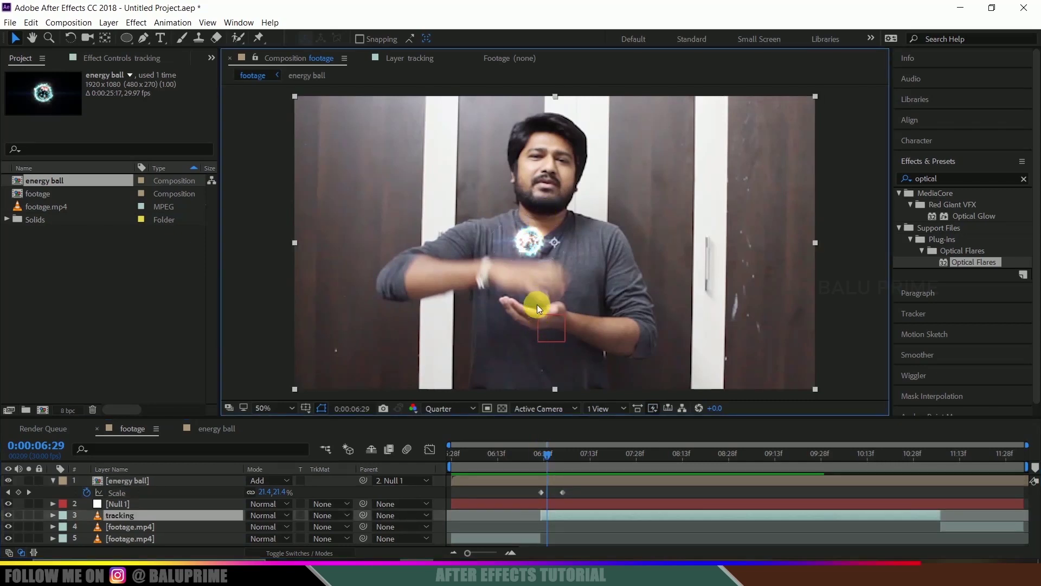
key(ctrl+Up)
key(ctrl+Up)
key(k)
click(564, 455)
text(75)
key(Return)
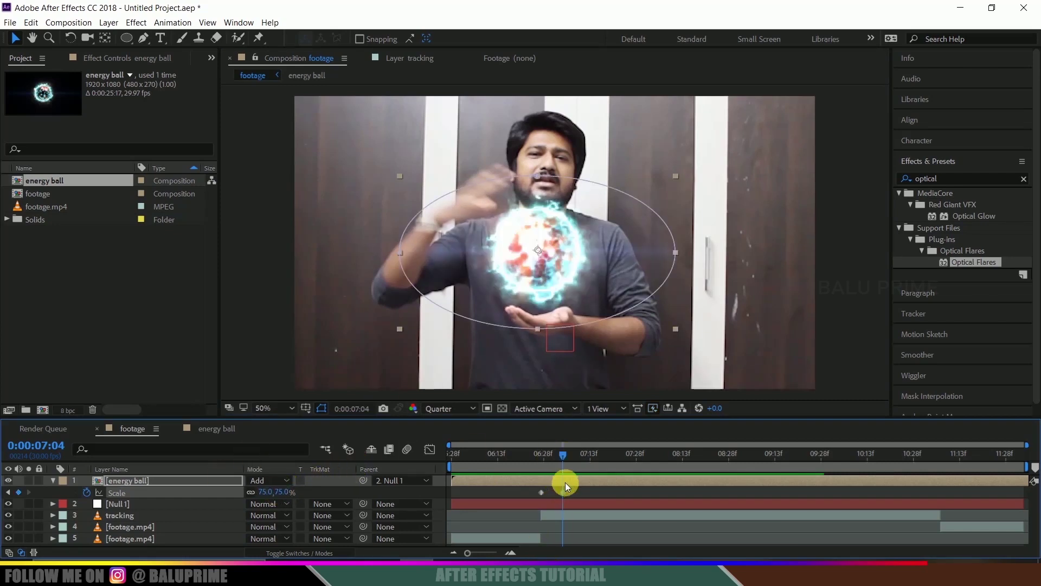
Reveal the energy ball layer's Position property and add a keyframe for it at 0:00:07:04.
click(565, 482)
key(p)
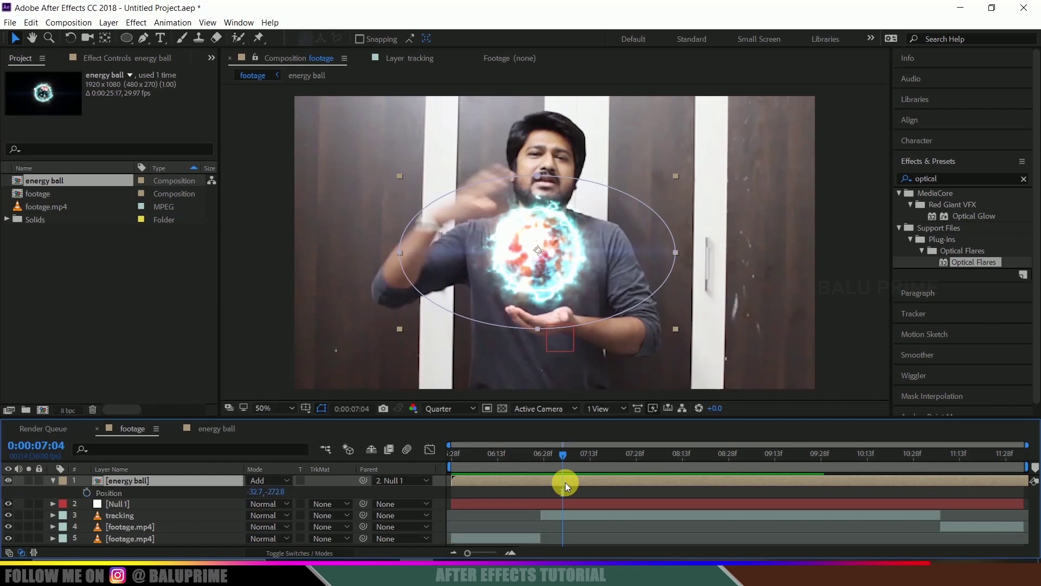
click(87, 492)
At 0:00:06:27, move the energy ball down into the palm with Position 8.3, -42.8 and play back the rising motion.
drag(561, 454, 544, 459)
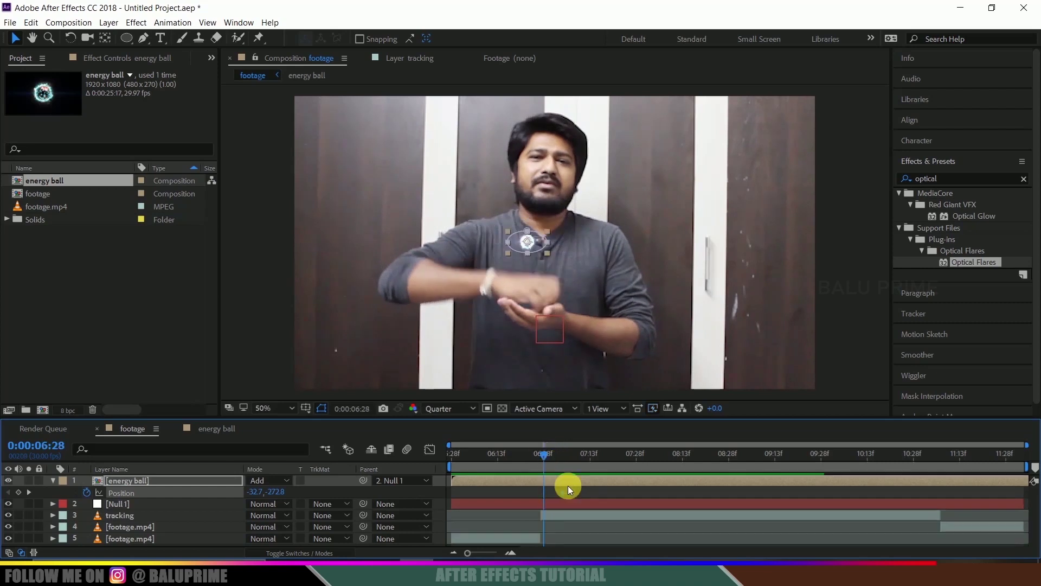
click(561, 513)
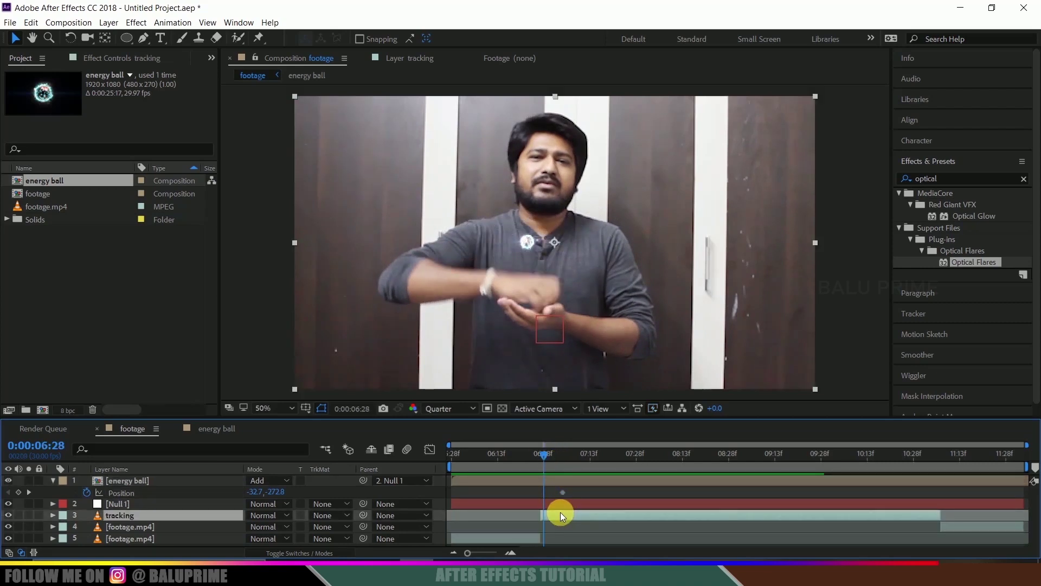
key(Page_Up)
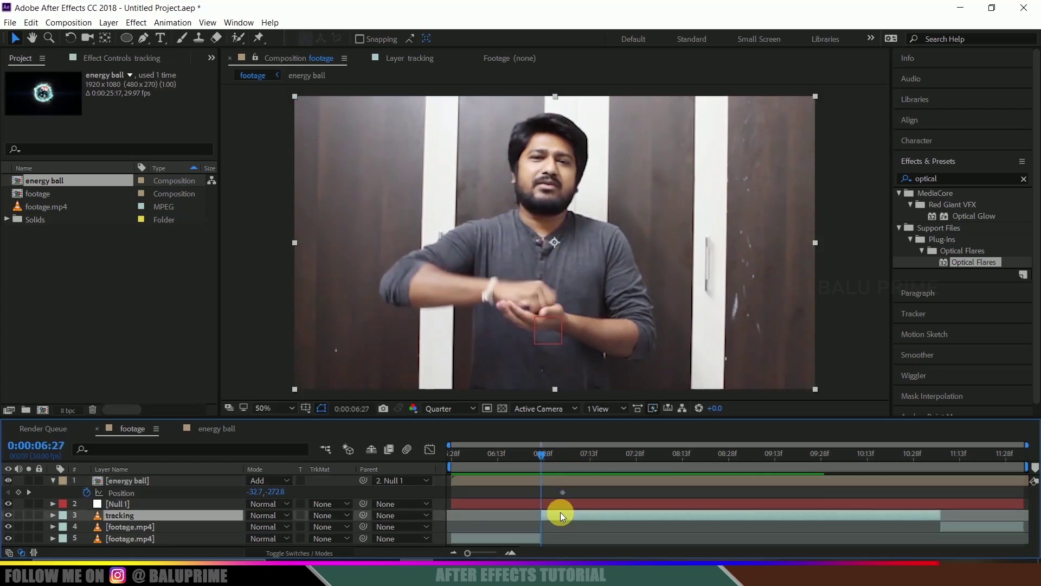
click(561, 480)
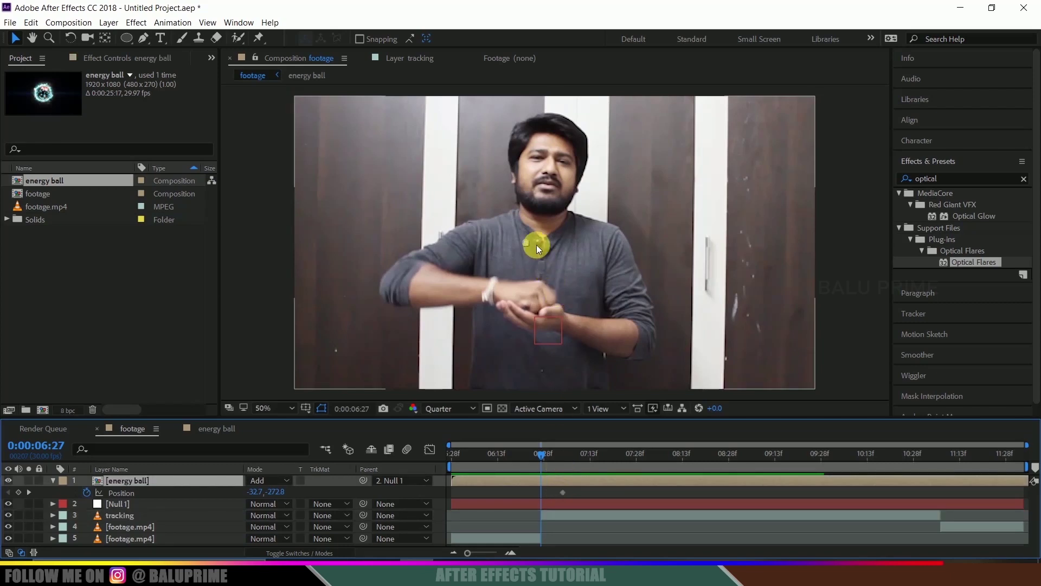
drag(534, 241, 534, 255)
key(ctrl+z)
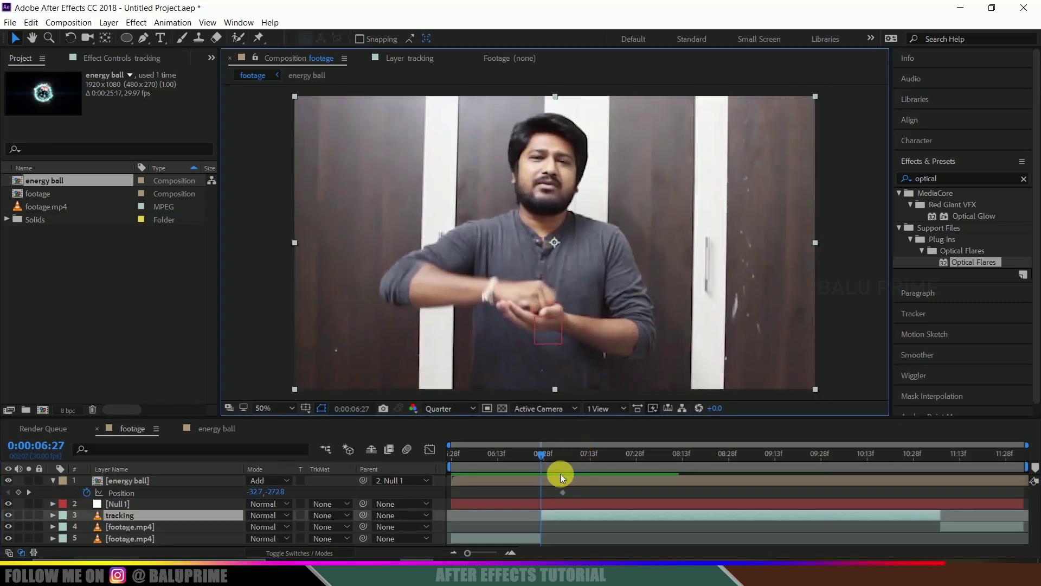
click(555, 478)
mouse_move(275, 492)
mouse_down()
mouse_move(414, 493)
mouse_move(262, 493)
mouse_move(286, 494)
mouse_up()
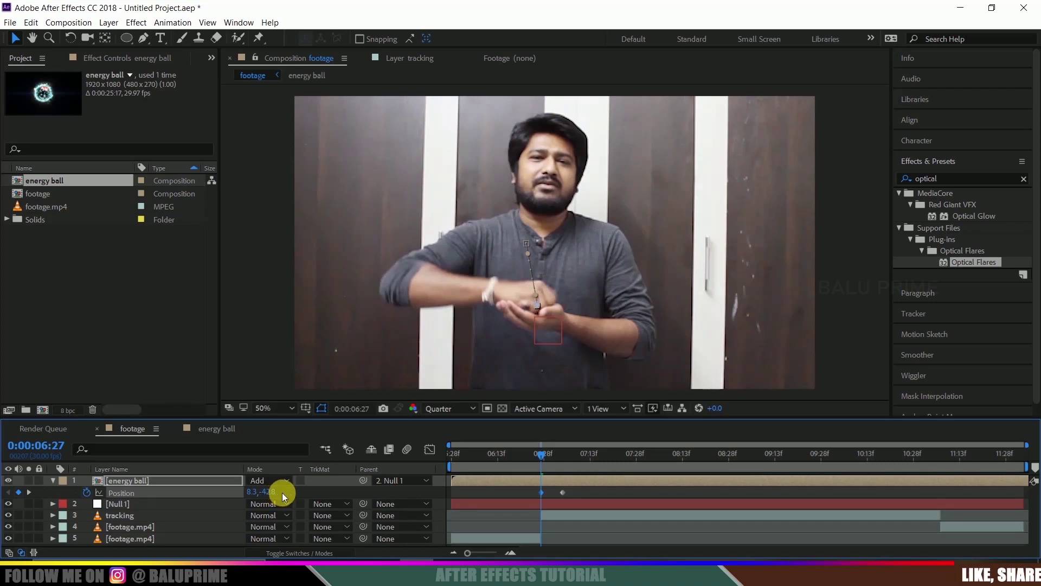
key(space)
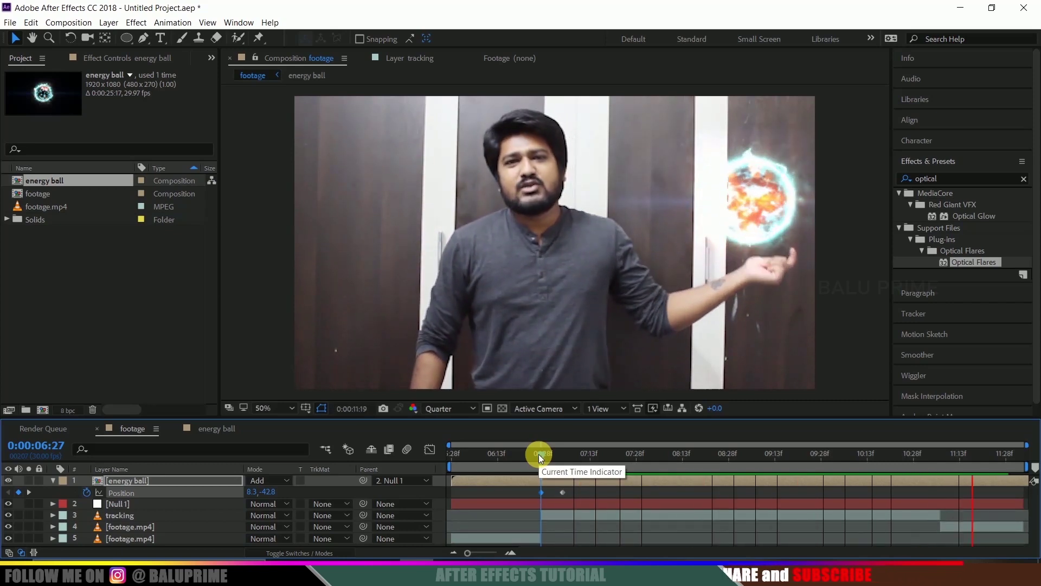
key(space)
Trim the energy ball layer's end to the end of the tracking clip at 0:00:11:06 and play back the result.
click(870, 465)
drag(899, 465, 938, 462)
click(945, 477)
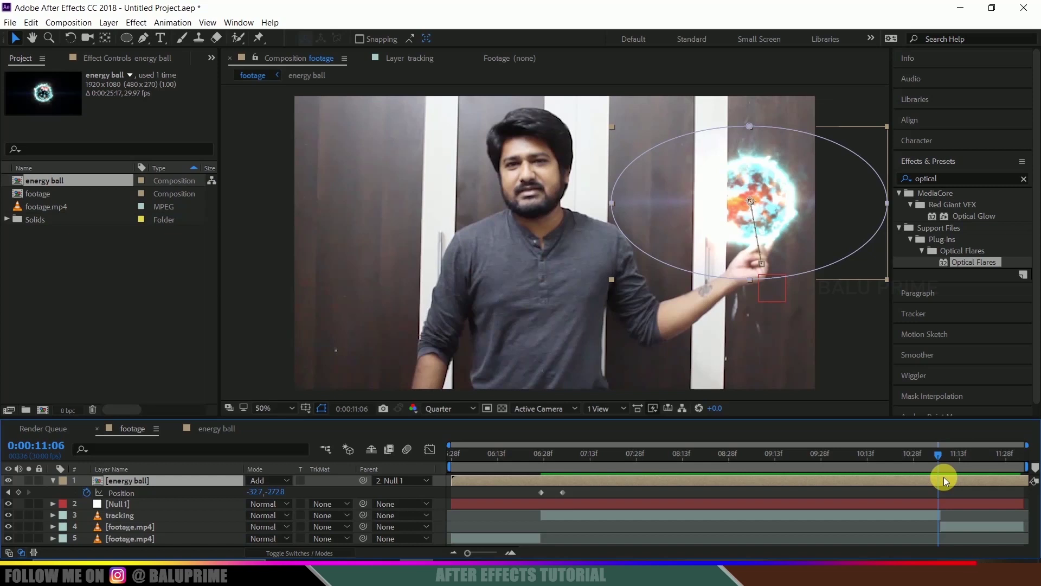
key(alt+bracketright)
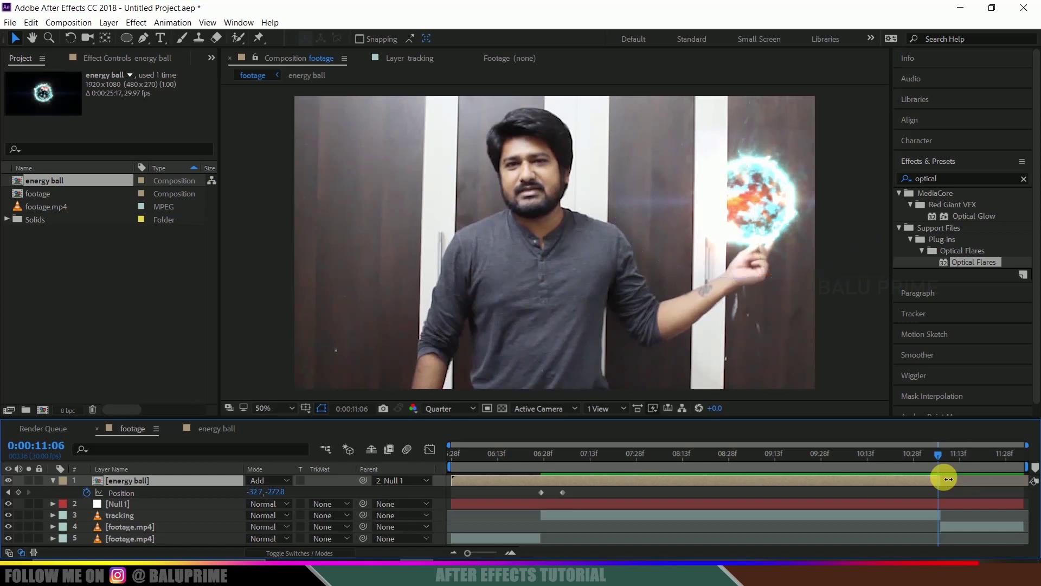
key(space)
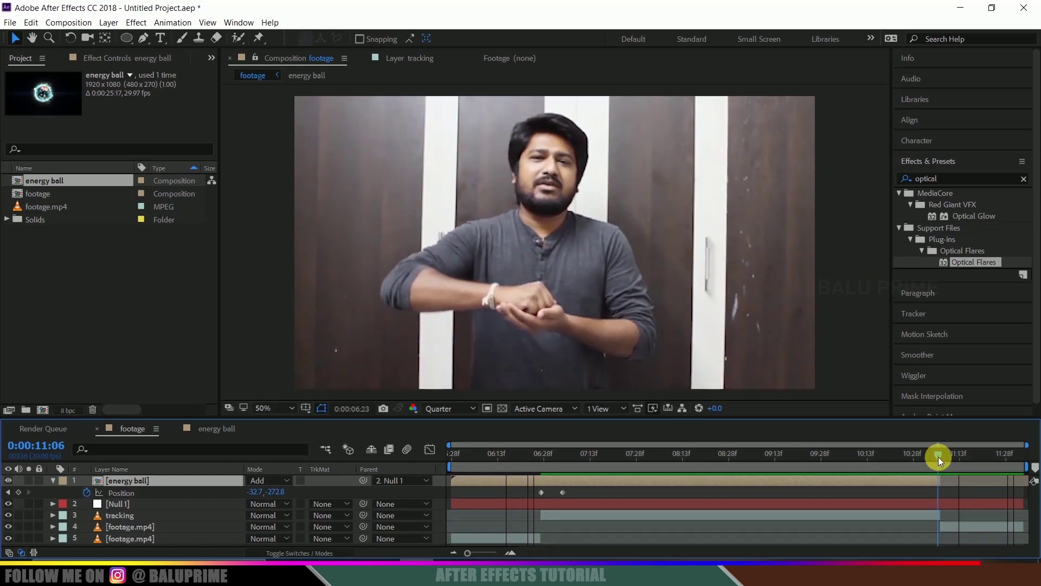
Go to 0:00:07:15 to view the ball above the palm and expand all of the energy ball layer's properties.
click(938, 456)
drag(938, 456, 619, 499)
key(Page_Up)
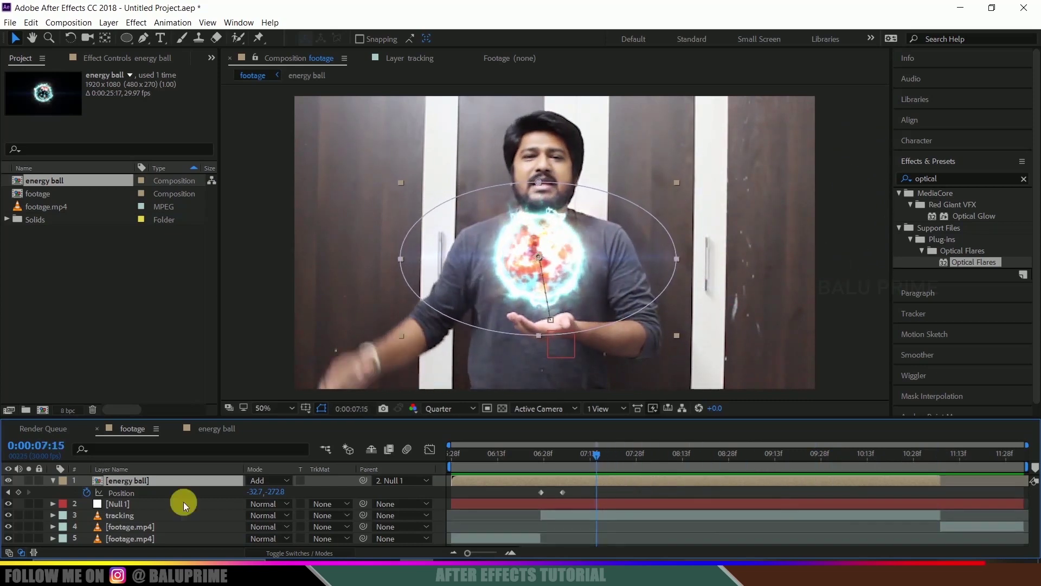
click(53, 480)
click(53, 480)
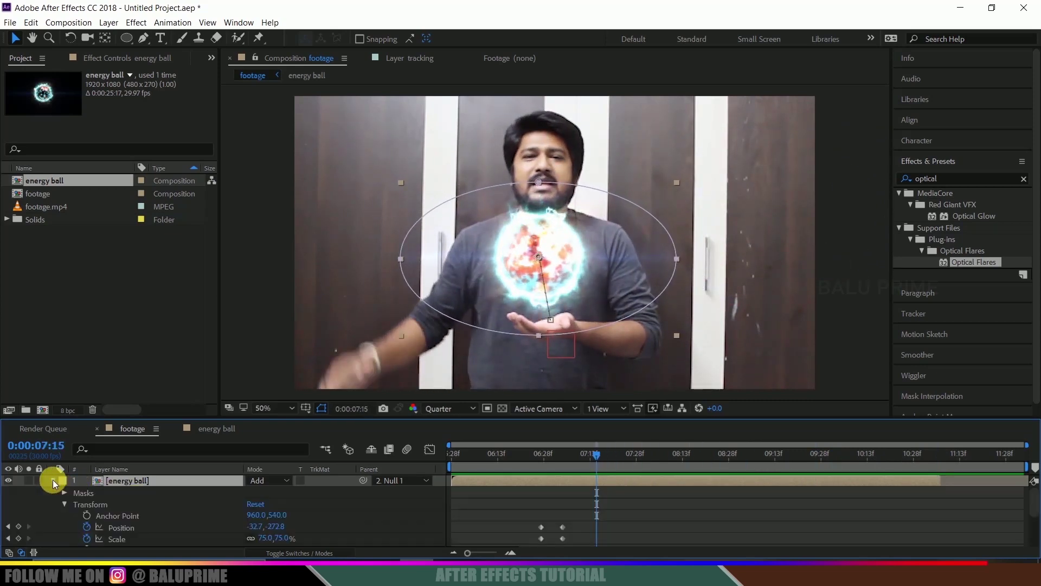
In the energy ball composition, duplicate the original Glow effect on the fractal layer in row 3.
click(207, 426)
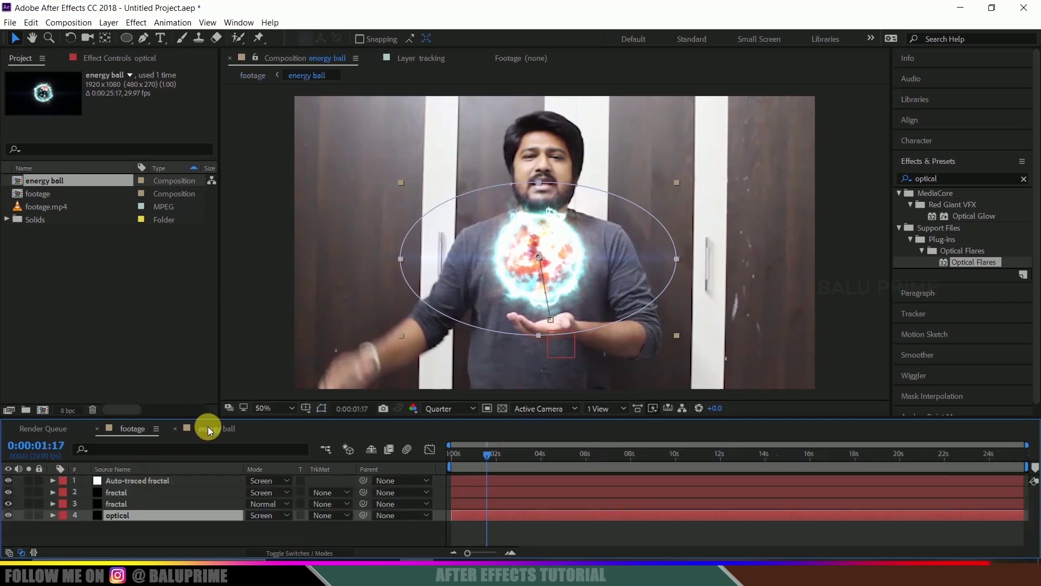
click(122, 492)
click(123, 505)
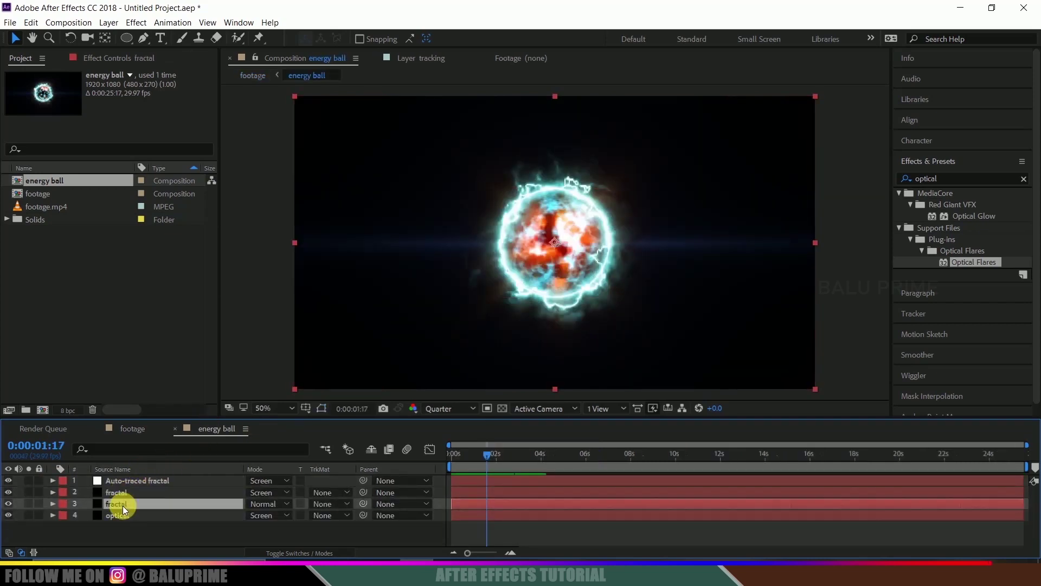
click(129, 58)
scroll(52, 245, down, 10)
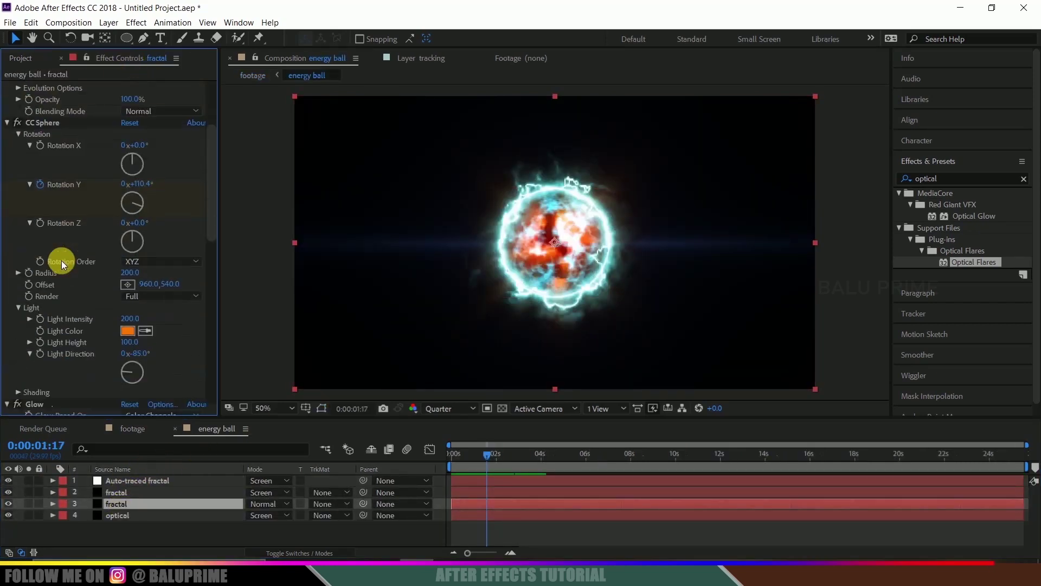
click(37, 222)
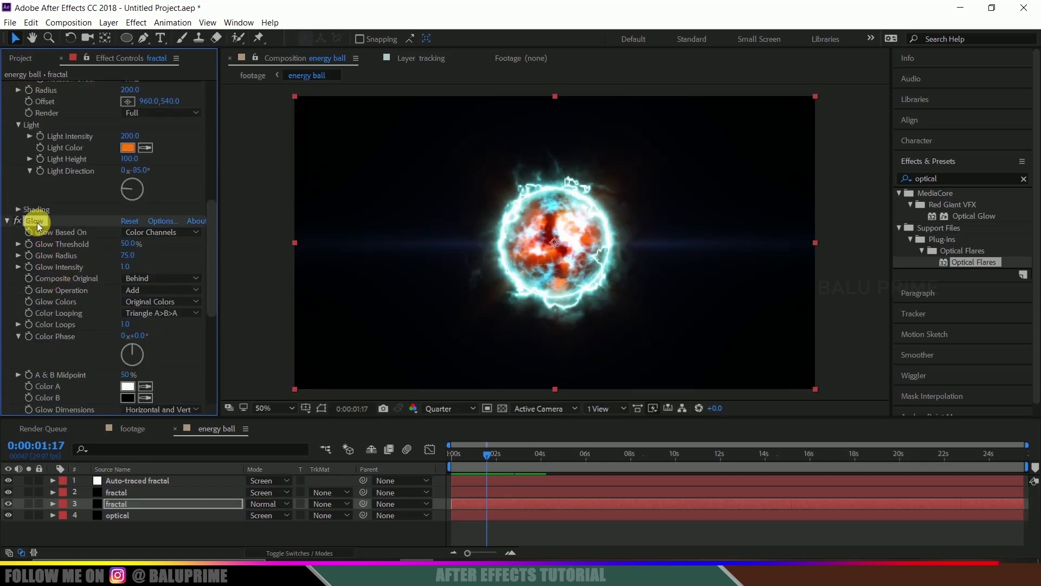
key(ctrl+d)
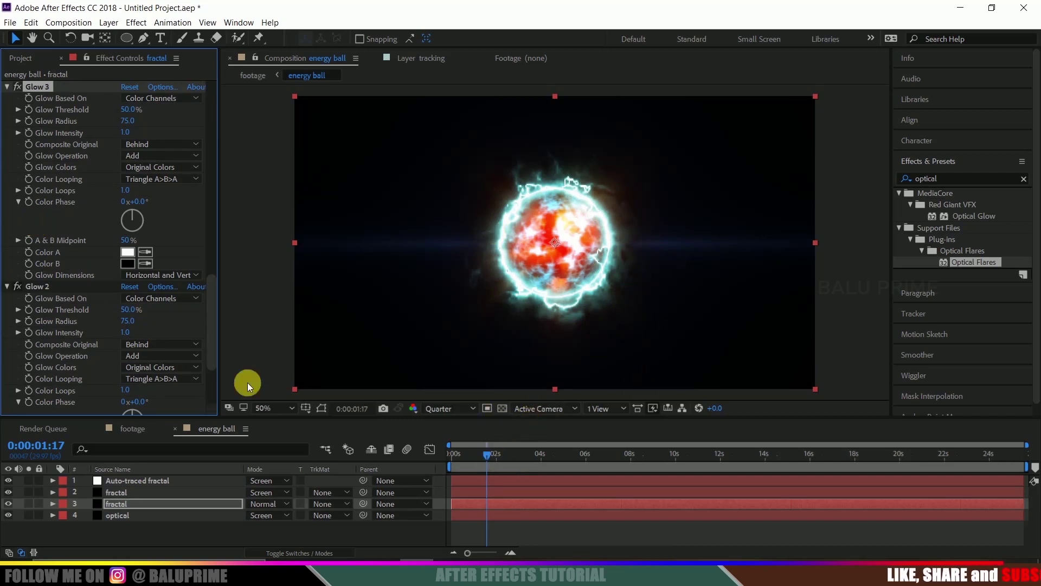
Return to the footage composition and play back the brightened energy ball from 0:00:07:15 through the end of the tracked clip.
click(136, 428)
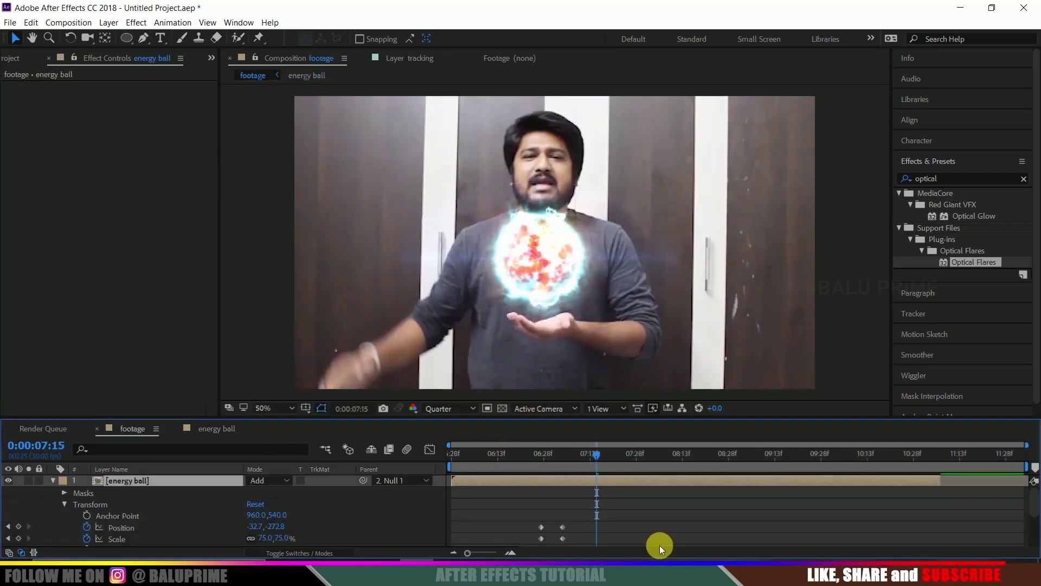
key(space)
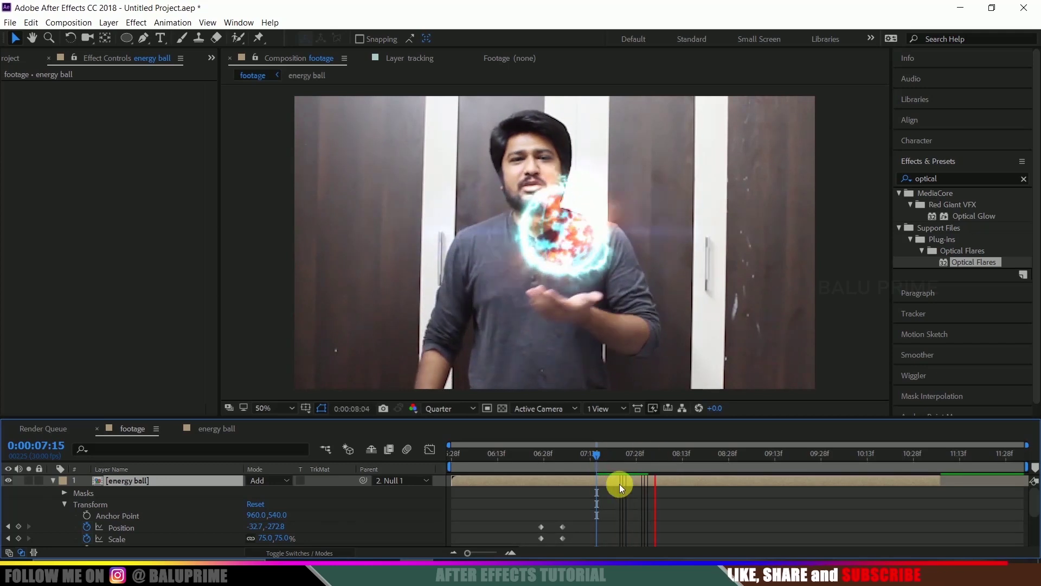
key(space)
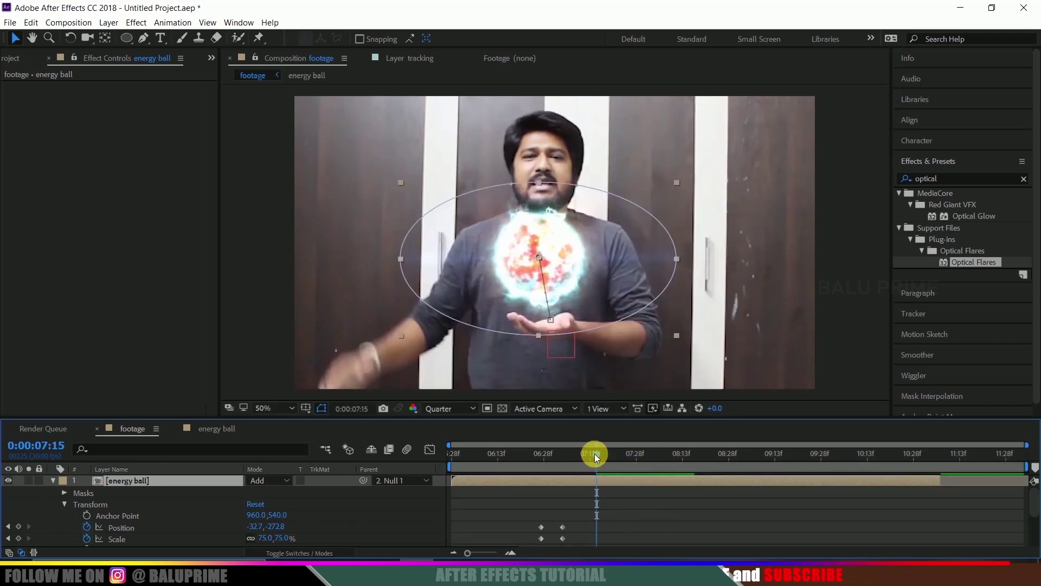
key(space)
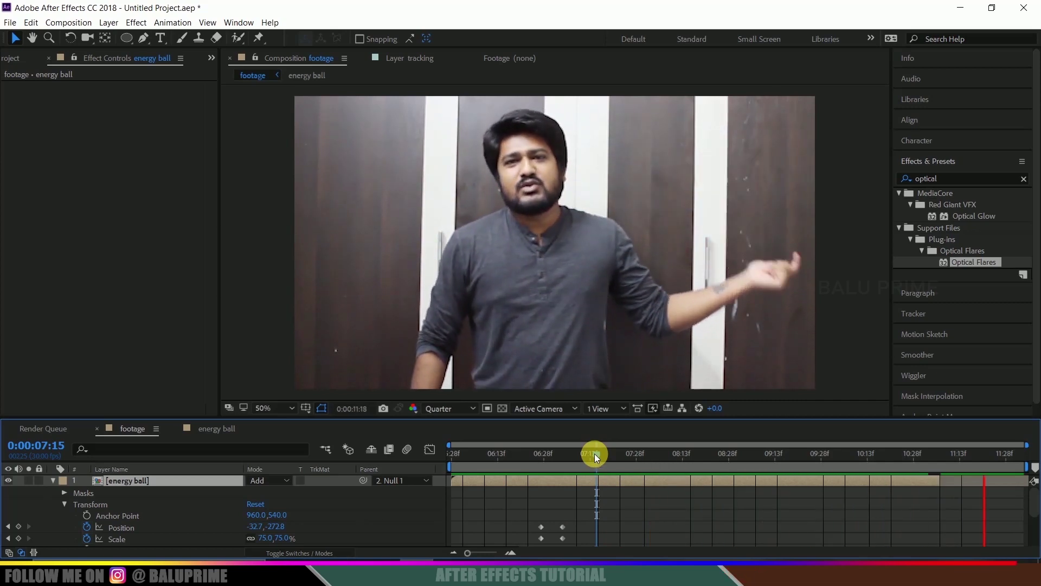
key(space)
drag(595, 454, 624, 457)
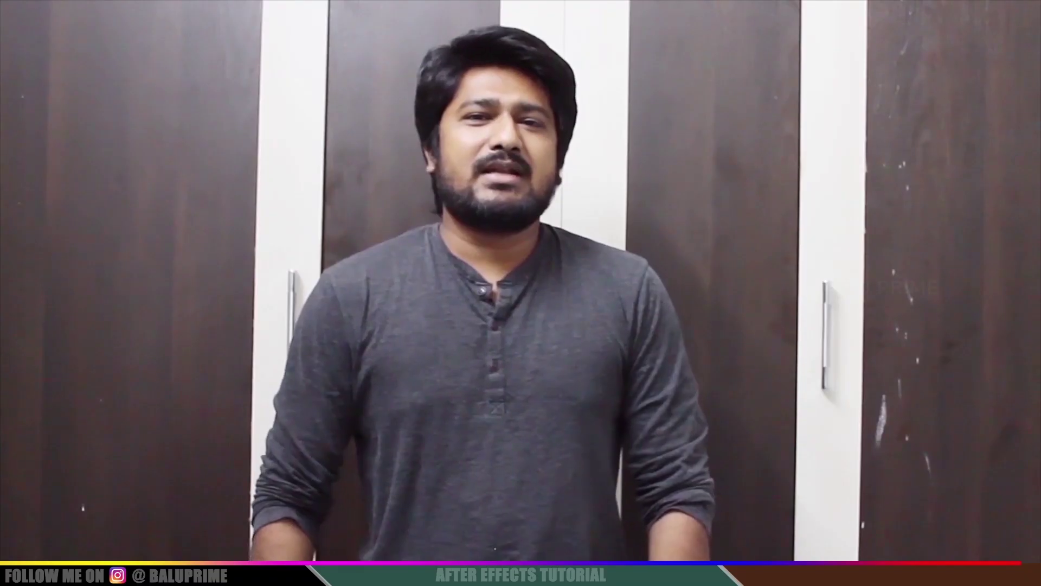